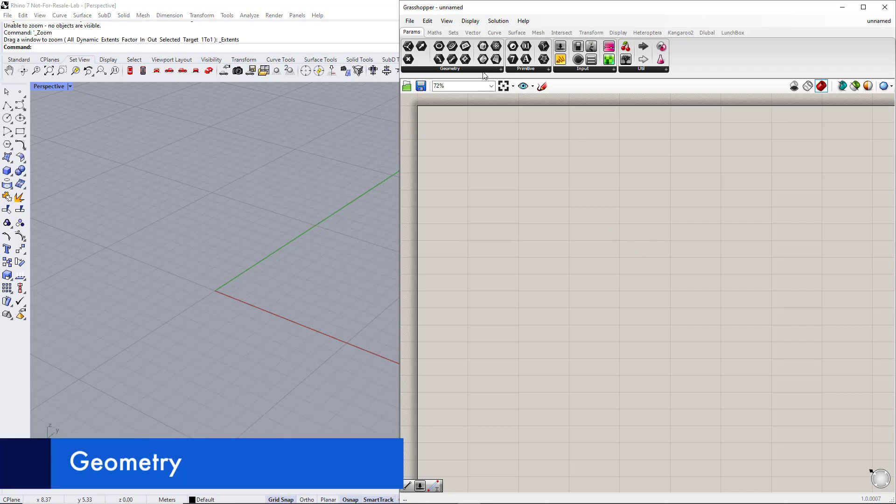
# - Place a Construct Point component on the Grasshopper canvas and duplicate it directly below the original
pyautogui.click(472, 32)
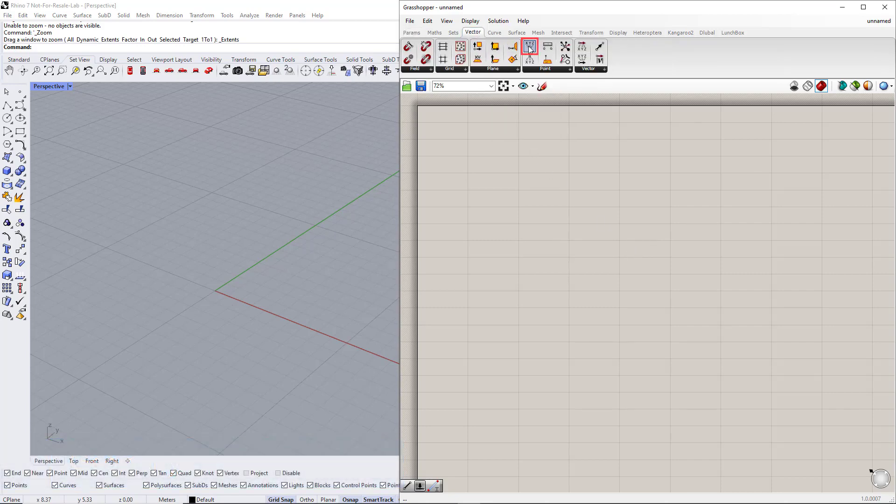
pyautogui.moveTo(530, 49); pyautogui.dragTo(577, 134)
pyautogui.moveTo(604, 273); pyautogui.dragTo(604, 273)
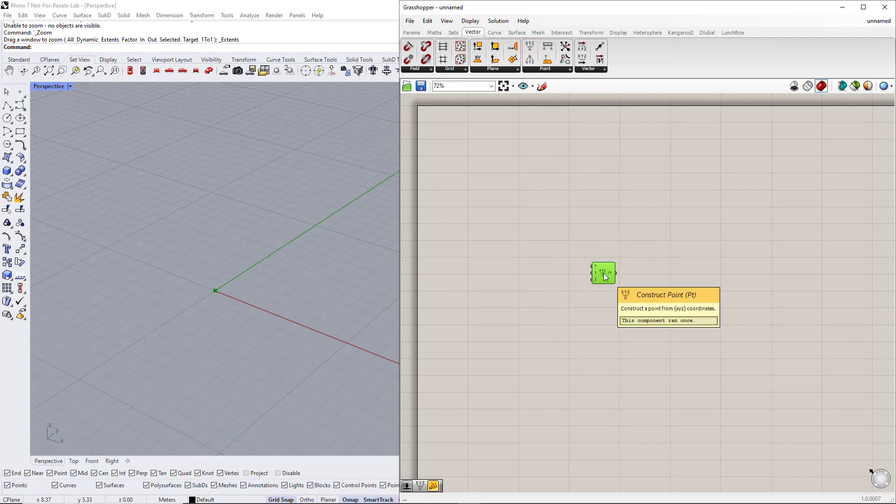
pyautogui.click(607, 299)
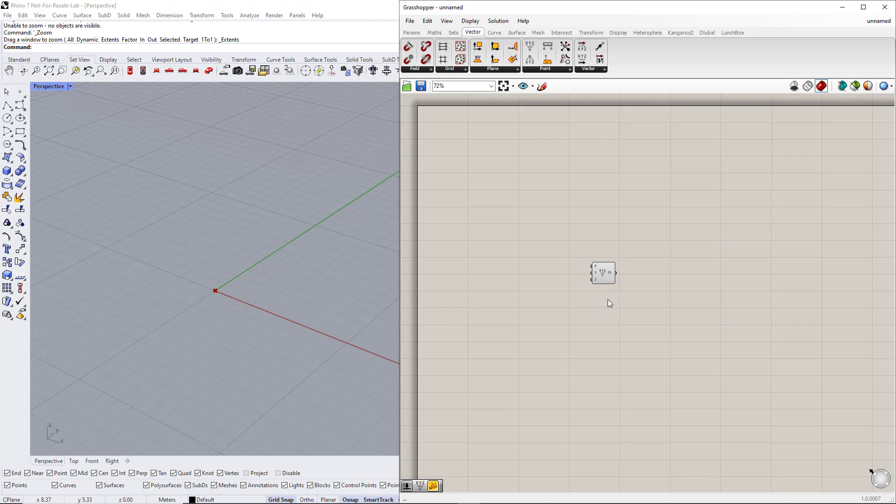
pyautogui.keyDown('alt'); pyautogui.moveTo(608, 298); pyautogui.dragTo(605, 320); pyautogui.keyUp('alt')
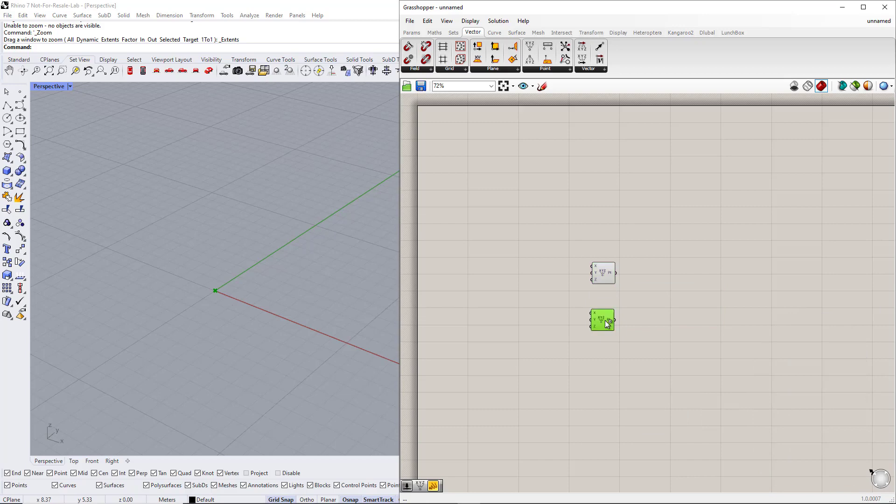
pyautogui.click(543, 315)
# - Add a Number Slider beside the lower Construct Point and connect it to that component's X input
pyautogui.click(412, 33)
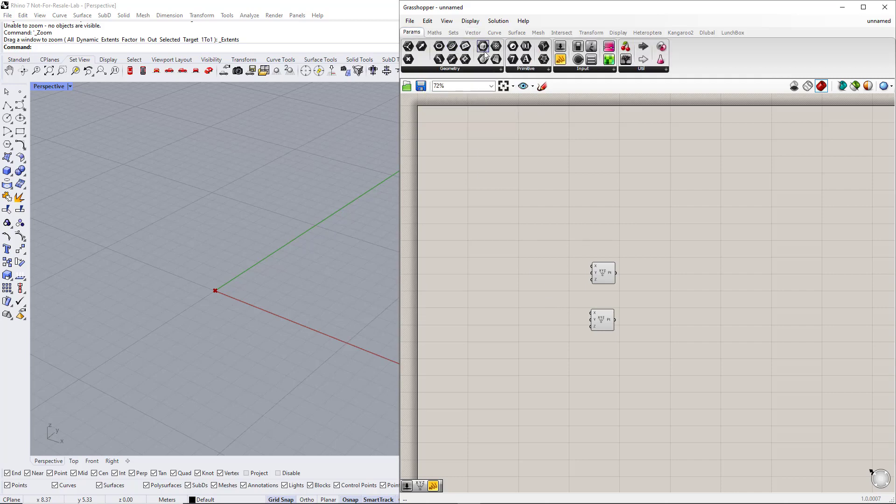
pyautogui.click(560, 68)
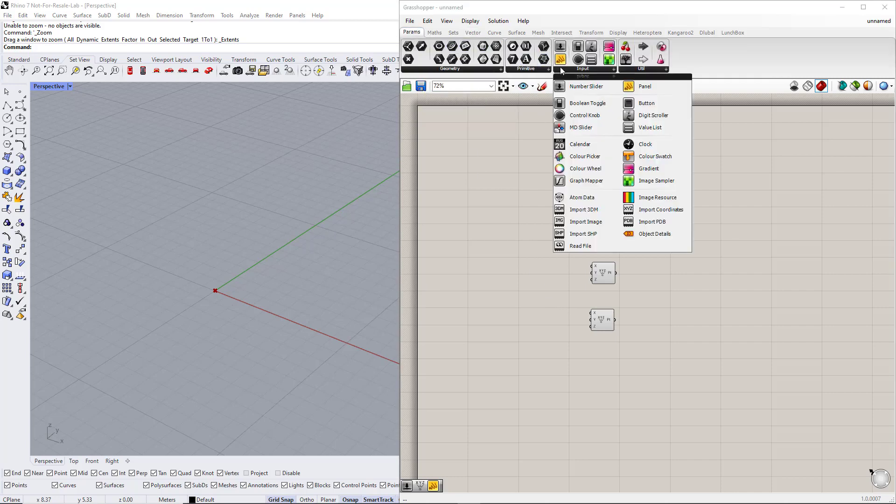
pyautogui.click(572, 88)
pyautogui.click(498, 317)
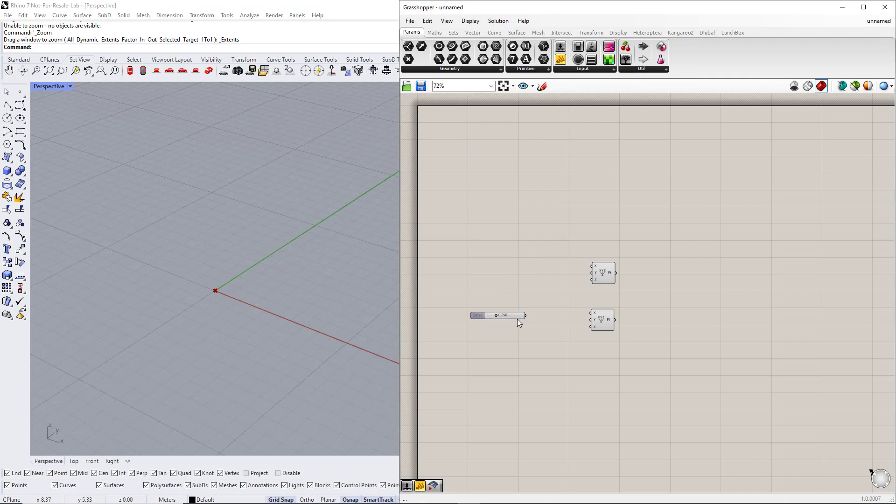
pyautogui.moveTo(556, 316); pyautogui.dragTo(586, 314)
# - Set the number slider's numeric domain to a minimum of 1 and a maximum of 30
pyautogui.click(493, 313)
pyautogui.doubleClick(493, 315)
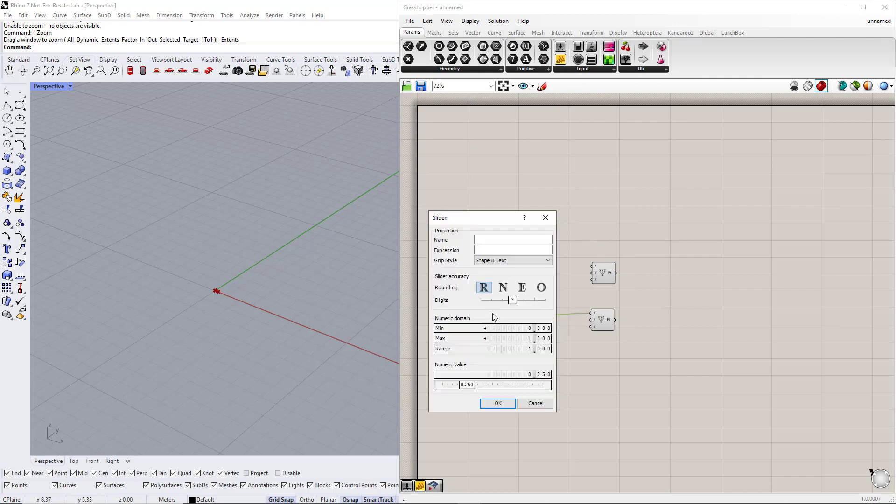
pyautogui.click(495, 331)
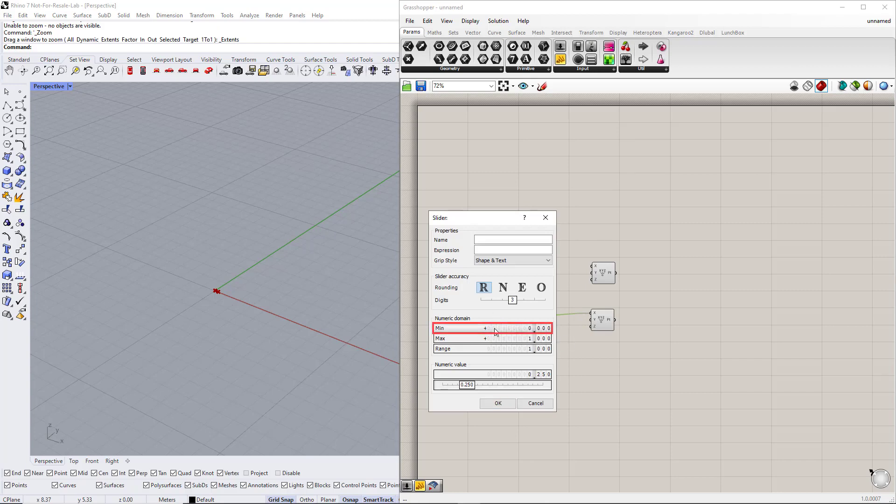
pyautogui.doubleClick(495, 329)
pyautogui.write('1')
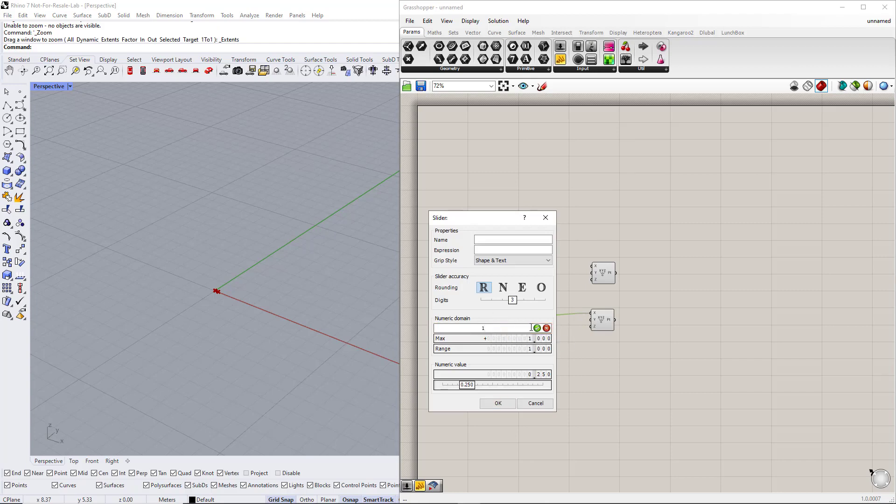
pyautogui.click(537, 328)
pyautogui.doubleClick(511, 339)
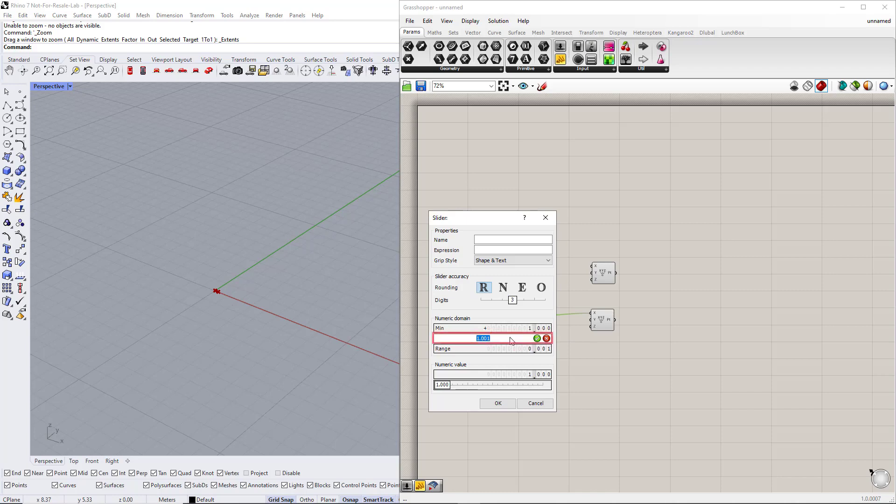
pyautogui.write('30')
pyautogui.click(537, 338)
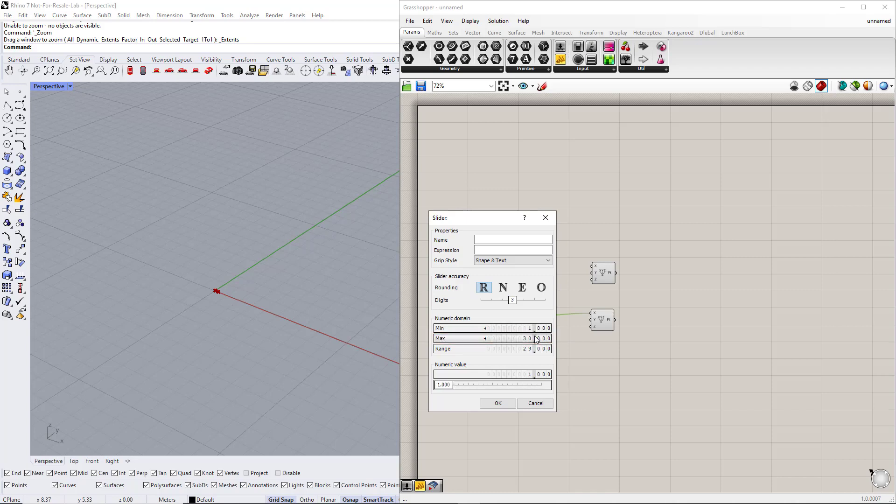
# - Name the number slider "Total length" and apply its settings
pyautogui.click(488, 240)
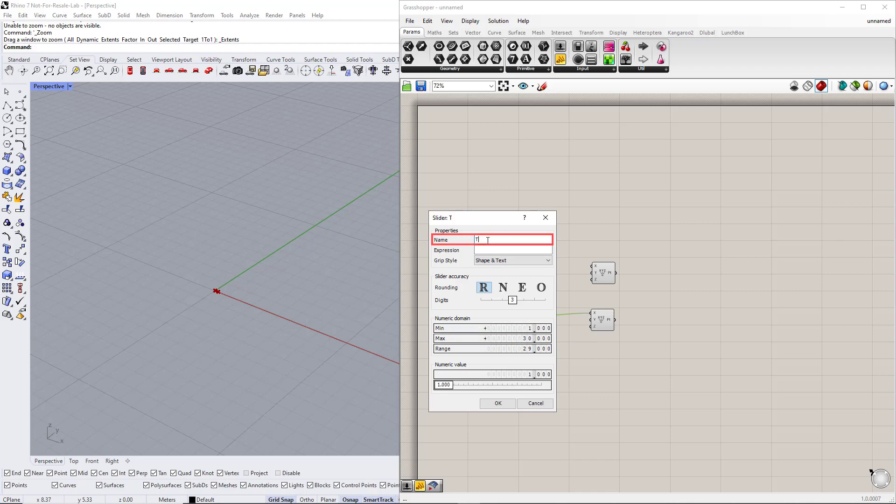
pyautogui.write('Total le')
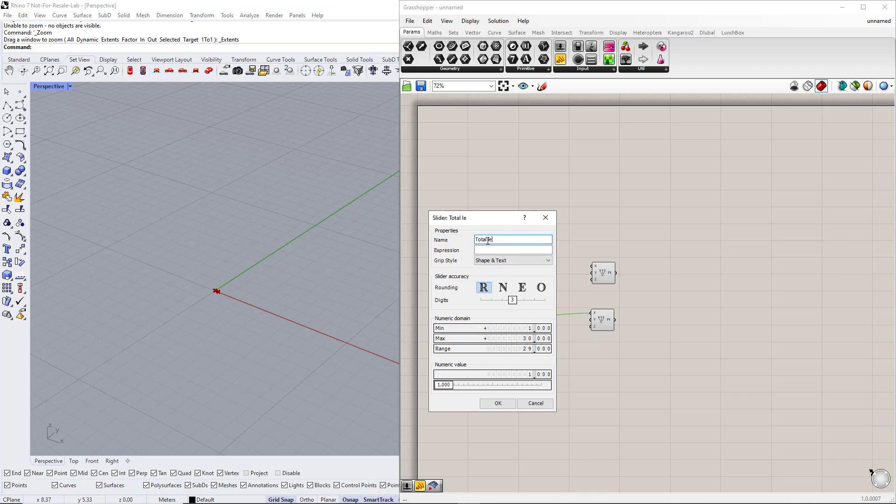
pyautogui.write('ngth')
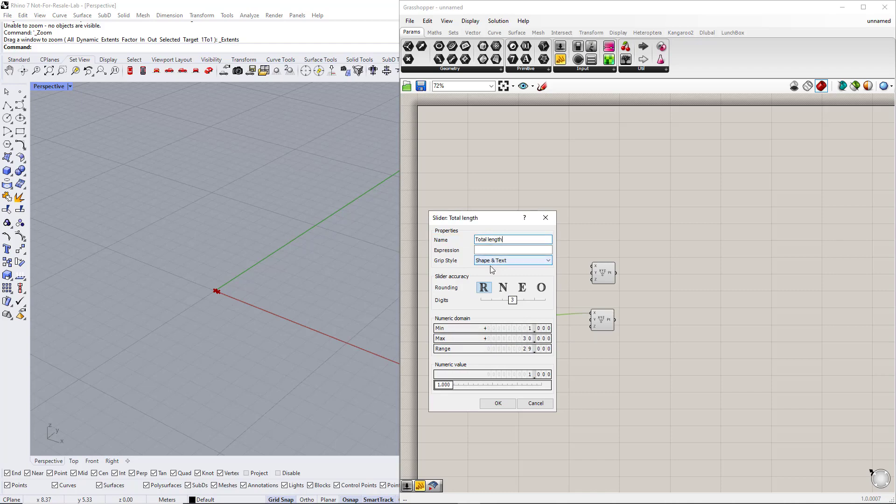
pyautogui.click(500, 403)
# - Set the slider type of the Total length slider to Floating point
pyautogui.rightClick(507, 363)
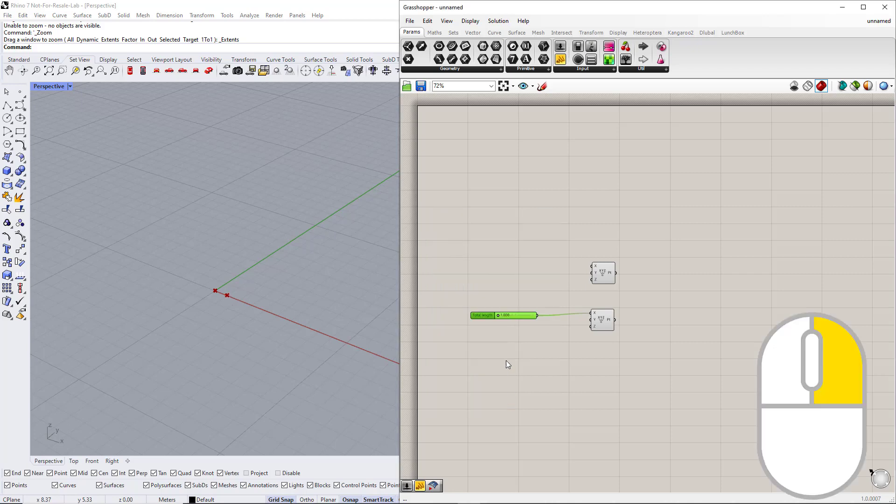
pyautogui.rightClick(485, 317)
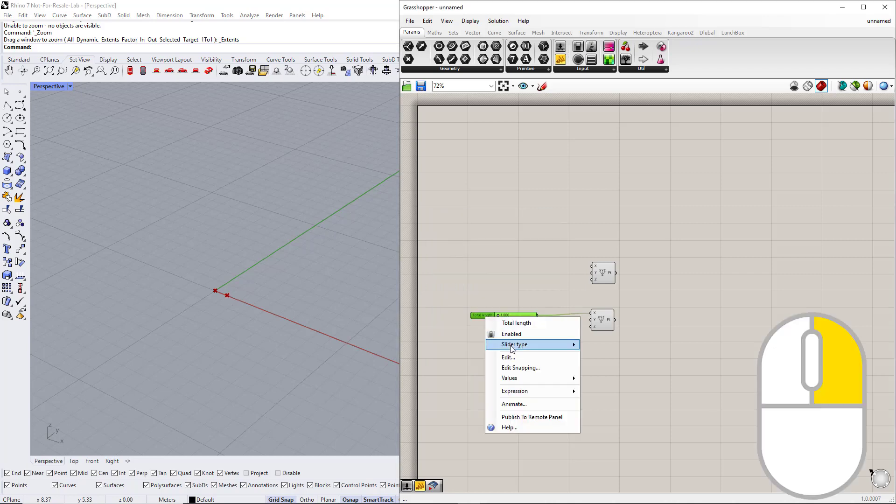
pyautogui.moveTo(549, 351)
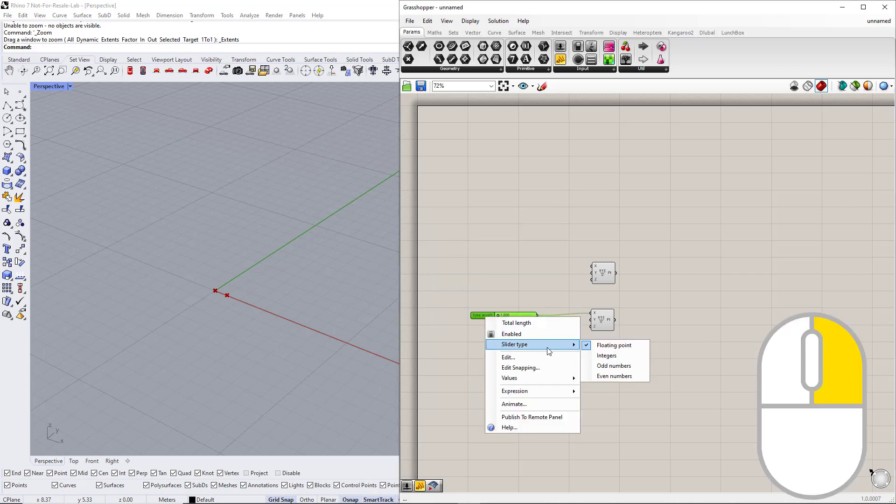
pyautogui.click(600, 347)
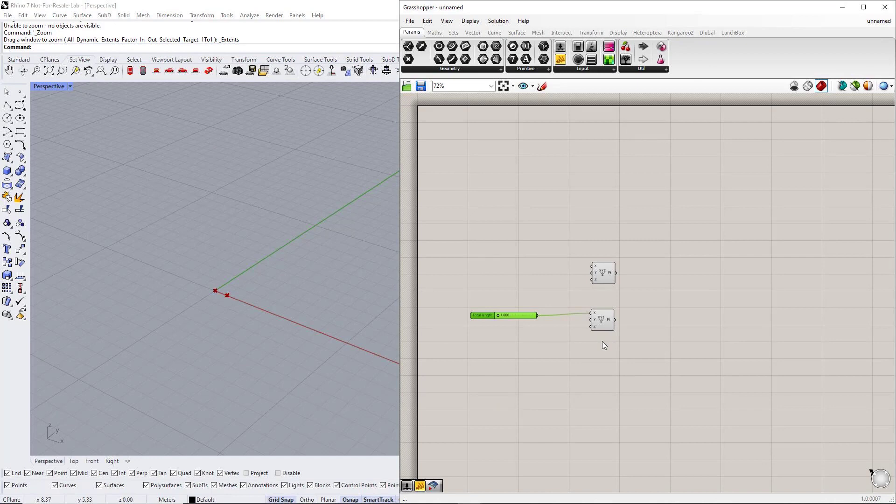
# - Add a Line component joining the upper point (A) to the lower point (B), and lengthen the line with the Total length slider
pyautogui.click(494, 32)
pyautogui.moveTo(526, 48); pyautogui.dragTo(640, 289)
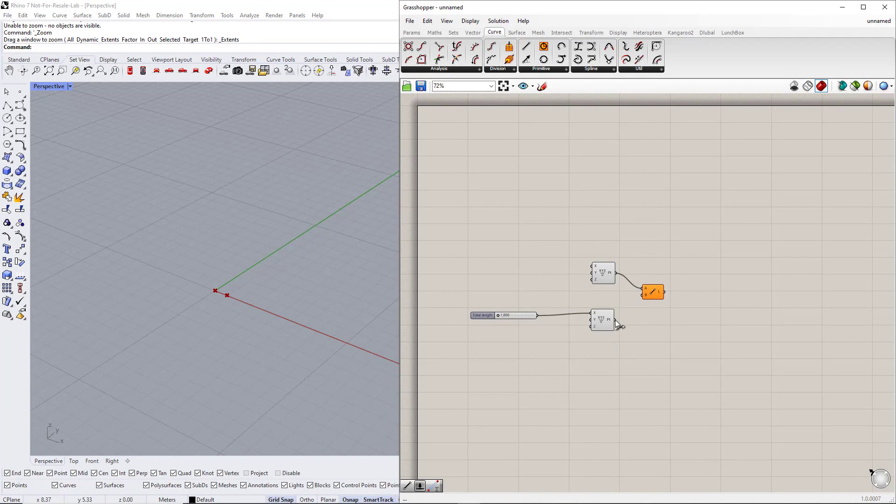
pyautogui.moveTo(615, 320); pyautogui.dragTo(643, 295)
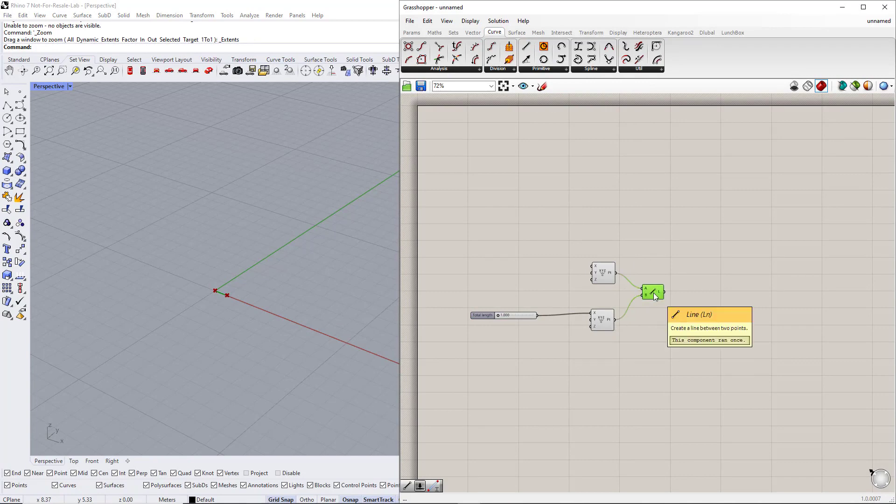
pyautogui.moveTo(498, 314); pyautogui.dragTo(505, 314)
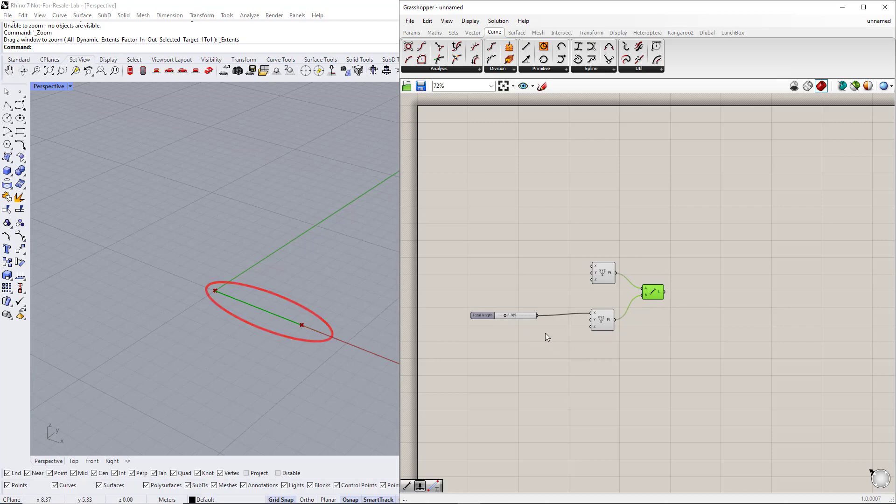
pyautogui.click(564, 342)
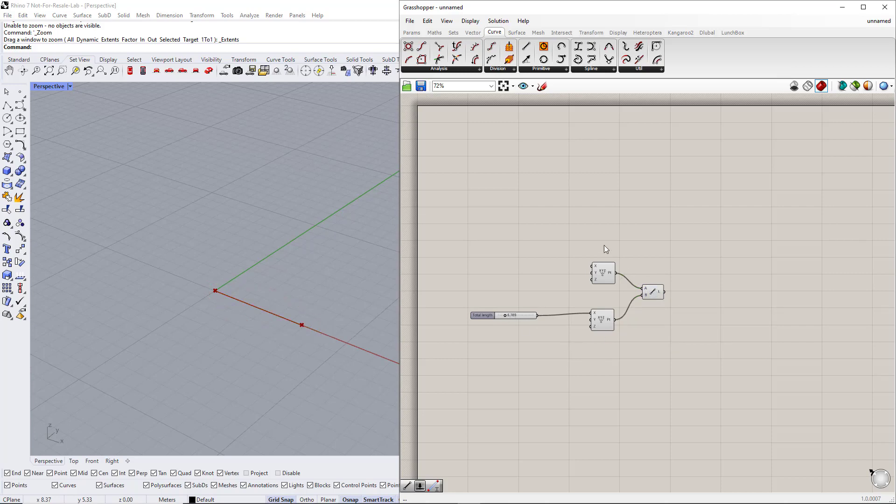
# - Add a Curve Middle component after the Line component and feed it the line to get its midpoint
pyautogui.click(449, 70)
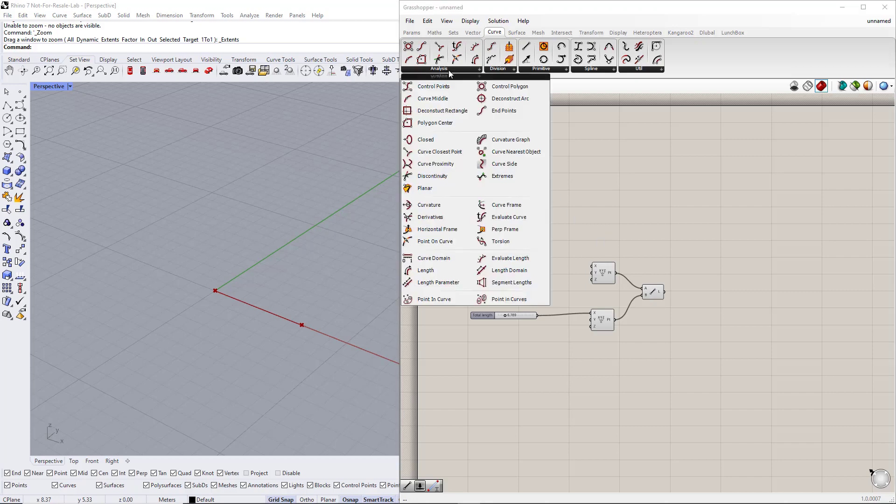
pyautogui.click(438, 100)
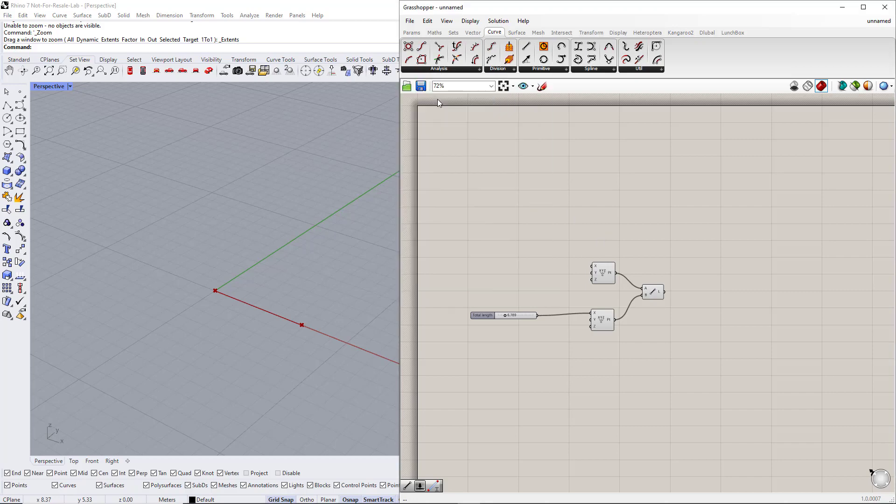
pyautogui.click(706, 288)
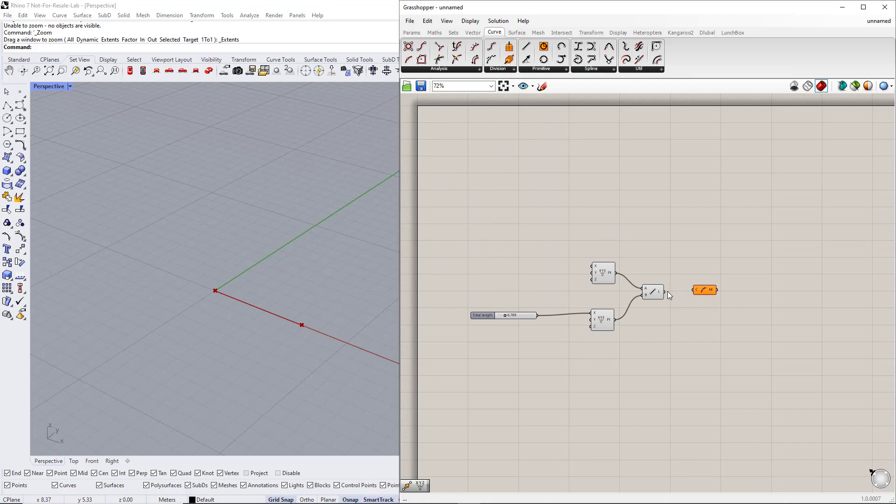
pyautogui.click(703, 290)
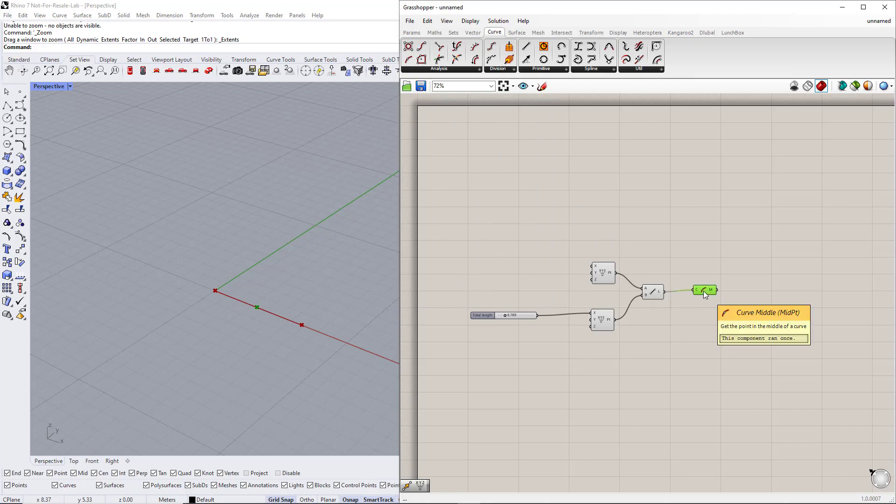
pyautogui.keyDown('shift'); pyautogui.moveTo(607, 338); pyautogui.dragTo(595, 267); pyautogui.keyUp('shift')
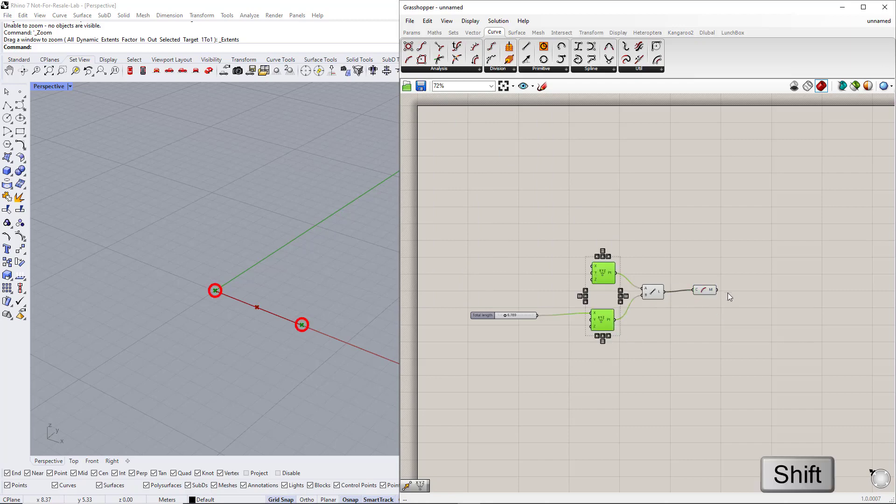
pyautogui.click(710, 220)
# - Add a Move component and a duplicate of it, placing one above and one below the Curve Middle component
pyautogui.click(591, 32)
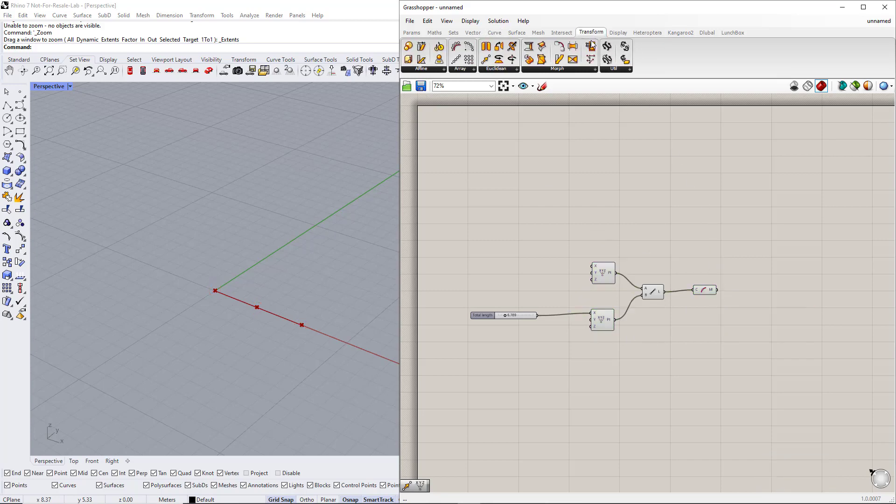
pyautogui.click(507, 70)
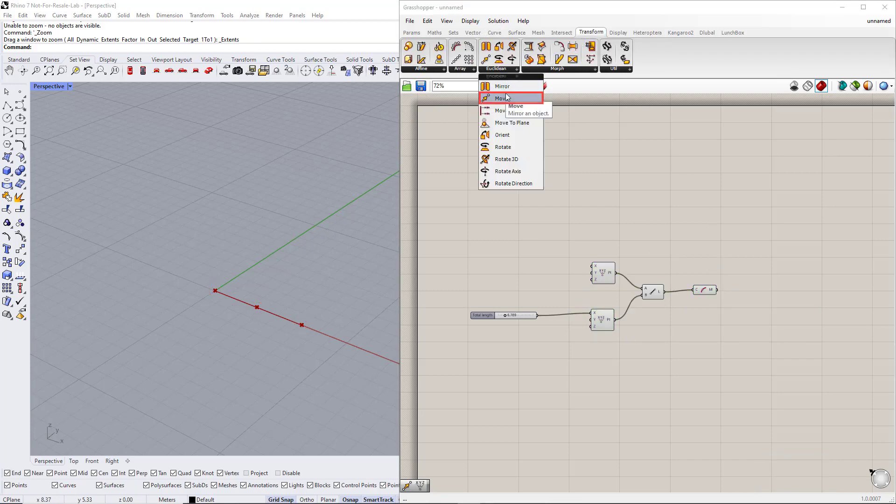
pyautogui.doubleClick(678, 211)
pyautogui.write('move')
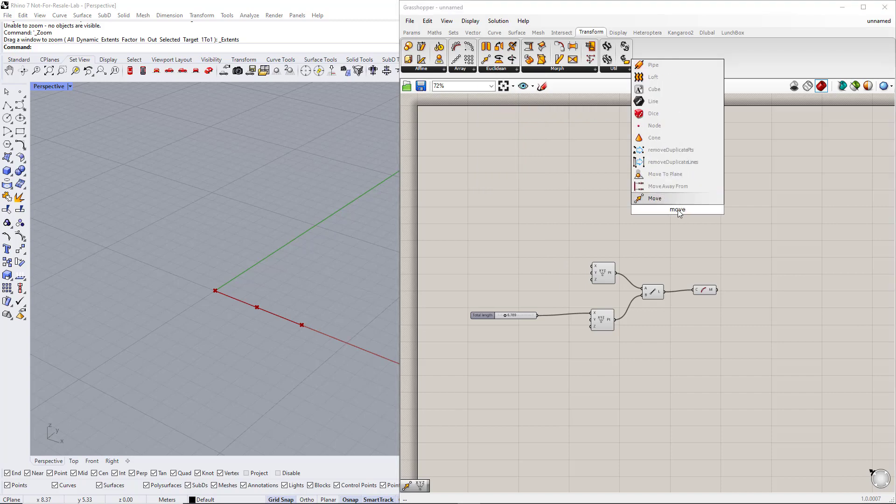
pyautogui.press('Return')
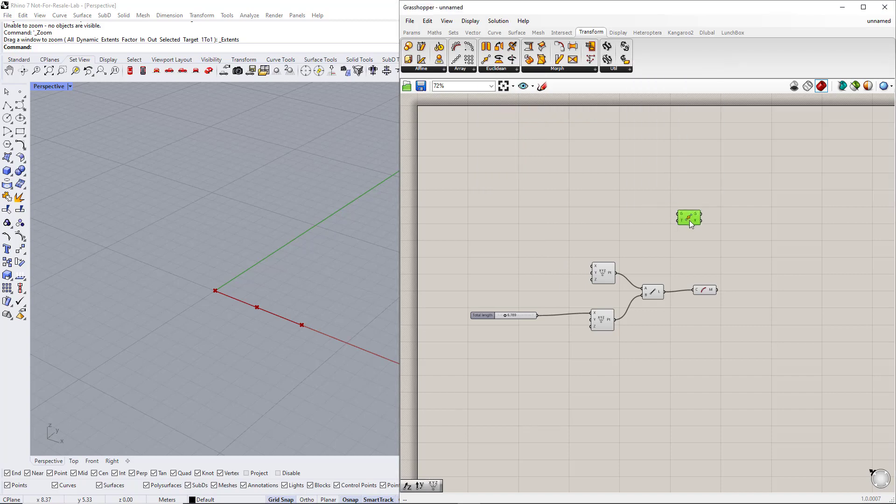
pyautogui.moveTo(694, 311); pyautogui.dragTo(704, 376)
pyautogui.moveTo(684, 215); pyautogui.dragTo(732, 229)
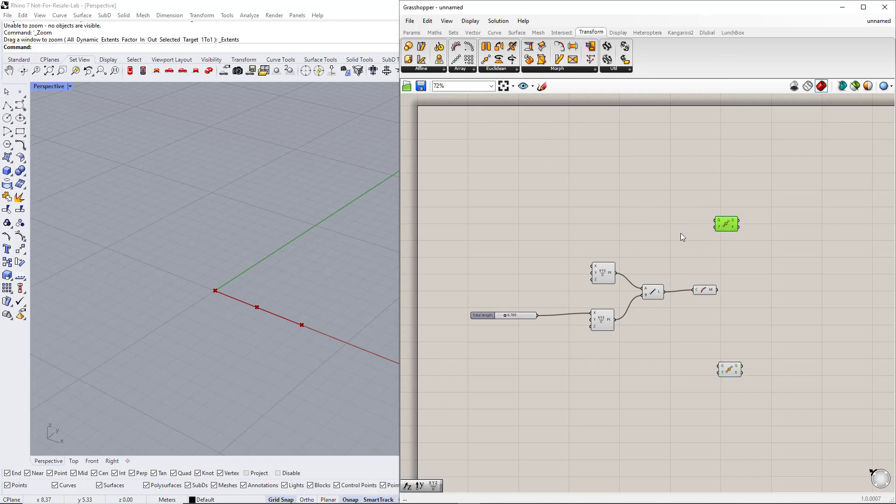
# - Connect the upper Construct Point output to the upper Move's G input and the lower point's output to the lower Move's G input
pyautogui.moveTo(602, 242); pyautogui.dragTo(584, 336)
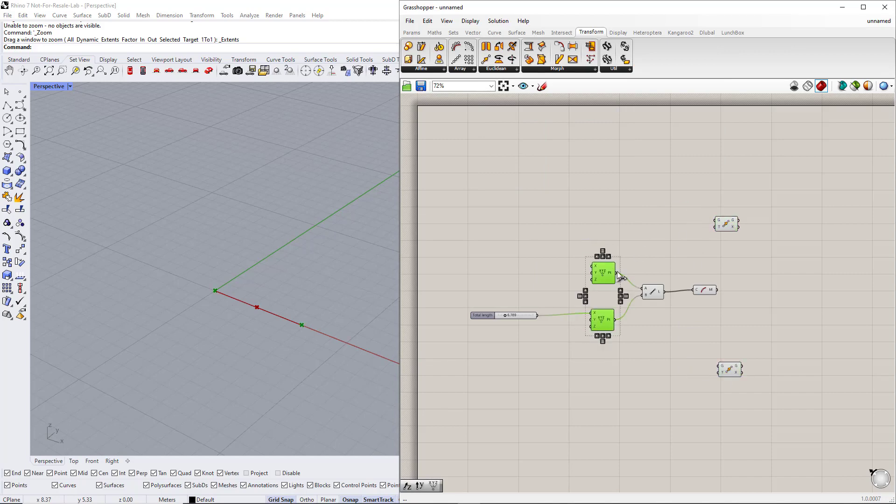
pyautogui.moveTo(616, 273); pyautogui.dragTo(713, 224)
pyautogui.moveTo(615, 321); pyautogui.dragTo(716, 367)
pyautogui.moveTo(762, 388); pyautogui.dragTo(734, 219)
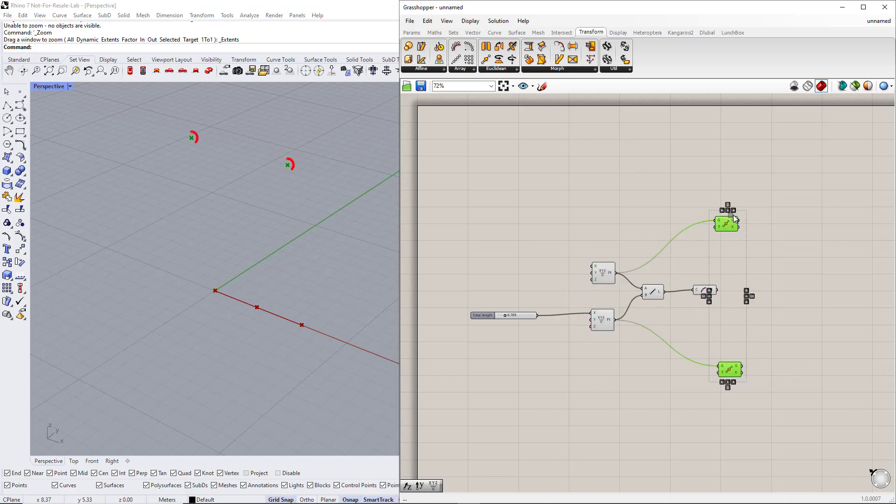
# - Add a Unit Z vector component and connect its output to the T inputs of the upper and lower Move components
pyautogui.click(730, 256)
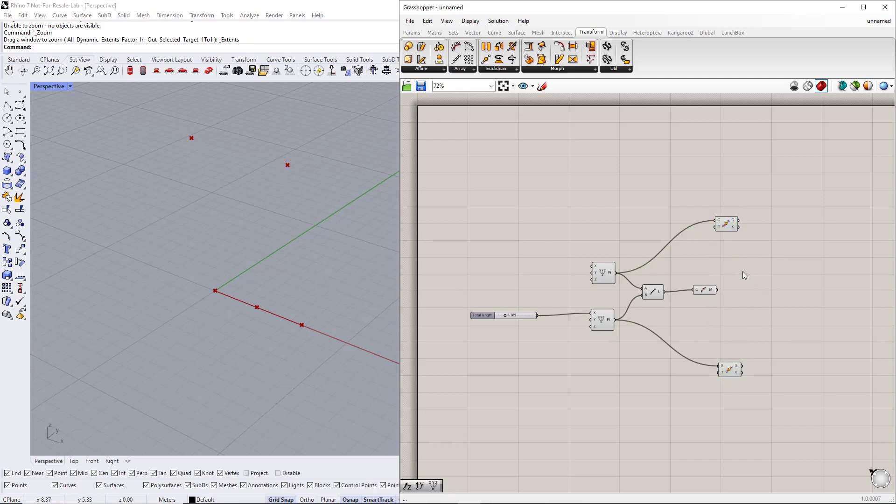
pyautogui.click(473, 32)
pyautogui.click(598, 69)
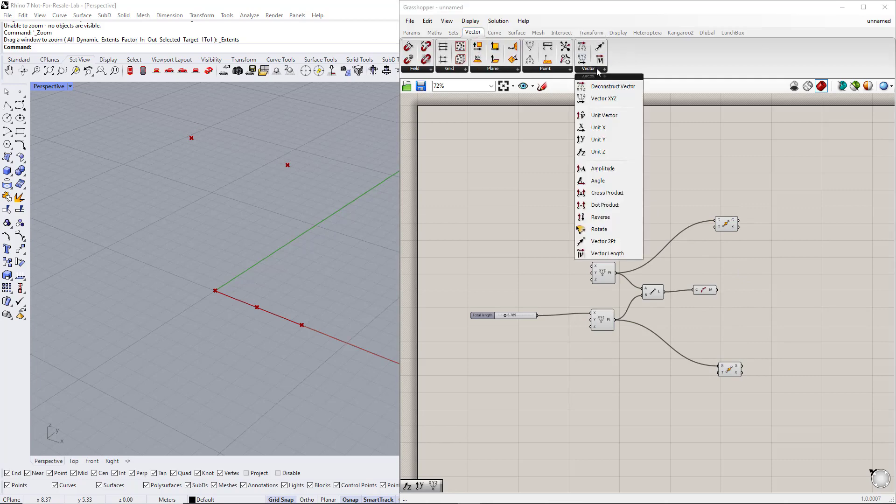
pyautogui.doubleClick(692, 321)
pyautogui.write('unit z')
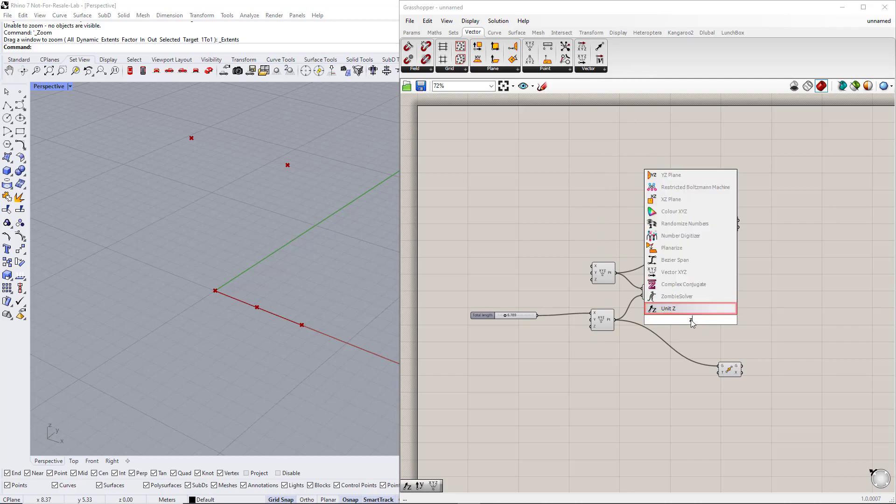
pyautogui.press('Return')
pyautogui.moveTo(703, 320); pyautogui.dragTo(715, 227)
pyautogui.moveTo(718, 372); pyautogui.dragTo(653, 359)
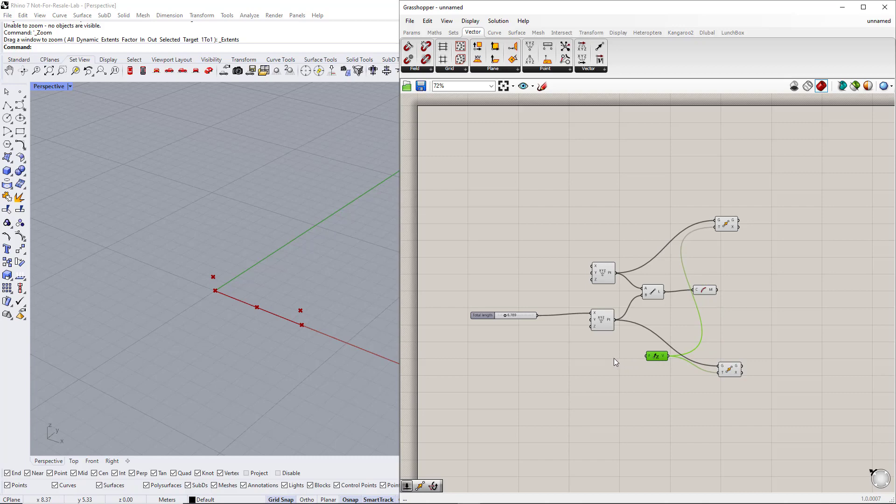
# - Add a number slider ranging from 1 to 5, name it "Side height" and connect it to the Unit Z factor input
pyautogui.doubleClick(597, 359)
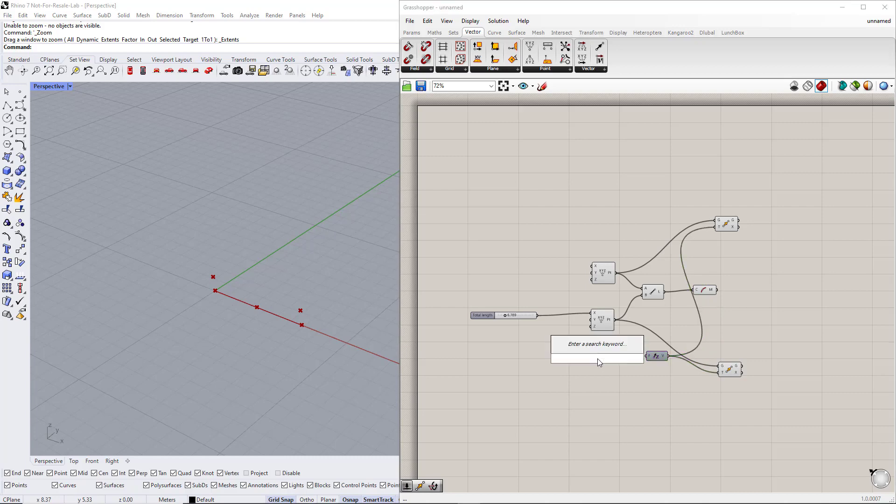
pyautogui.write('1..5')
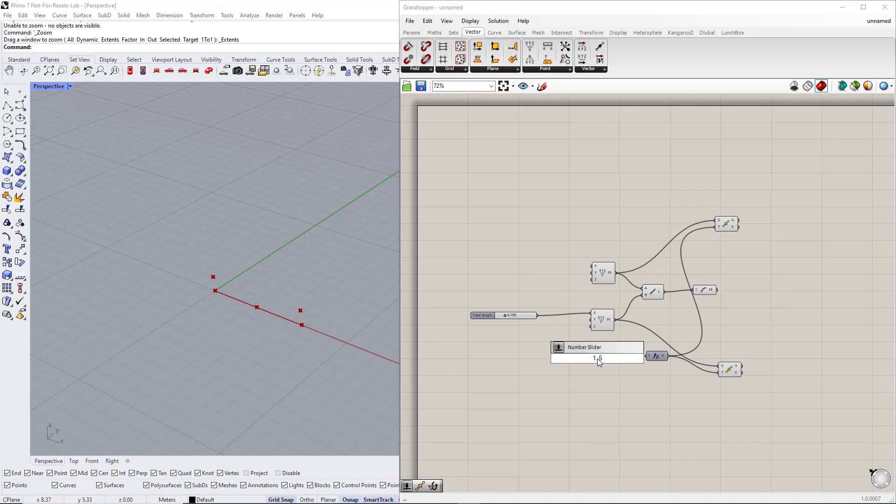
pyautogui.press('Return')
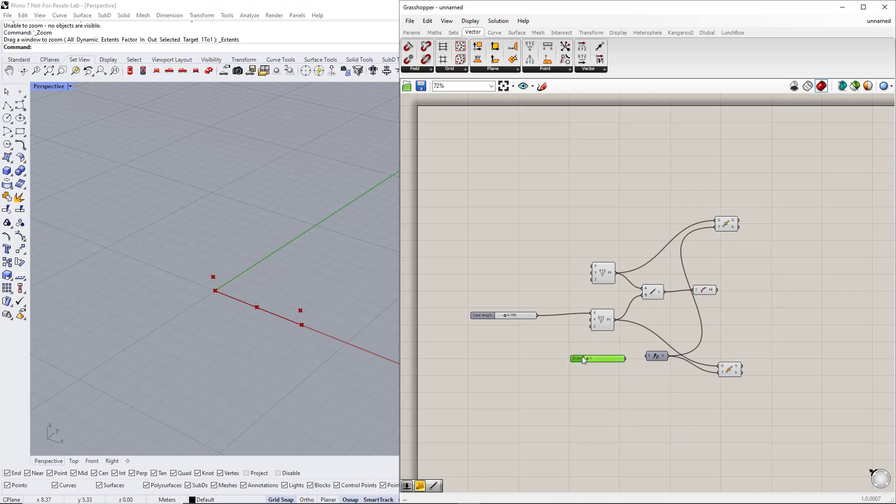
pyautogui.doubleClick(582, 357)
pyautogui.write('Si')
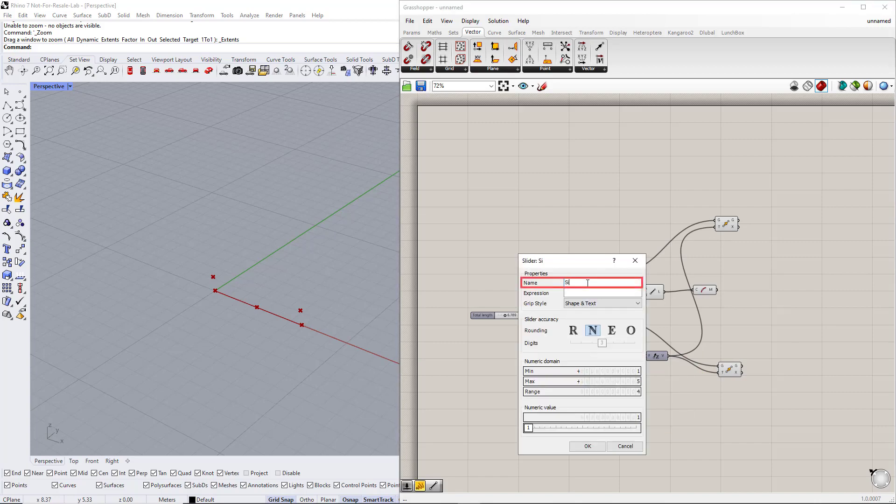
pyautogui.write('de height')
pyautogui.click(584, 446)
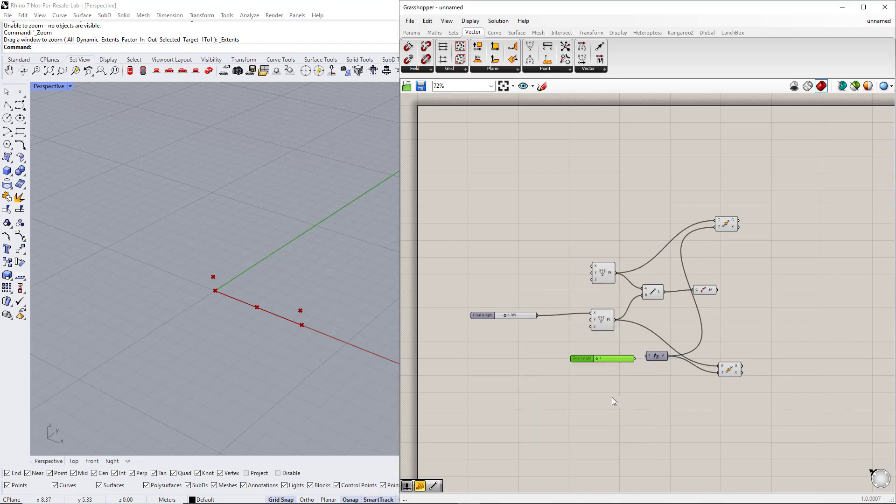
pyautogui.click(656, 371)
# - Add a third Move component after Curve Middle and feed the midpoint into its G input
pyautogui.click(704, 289)
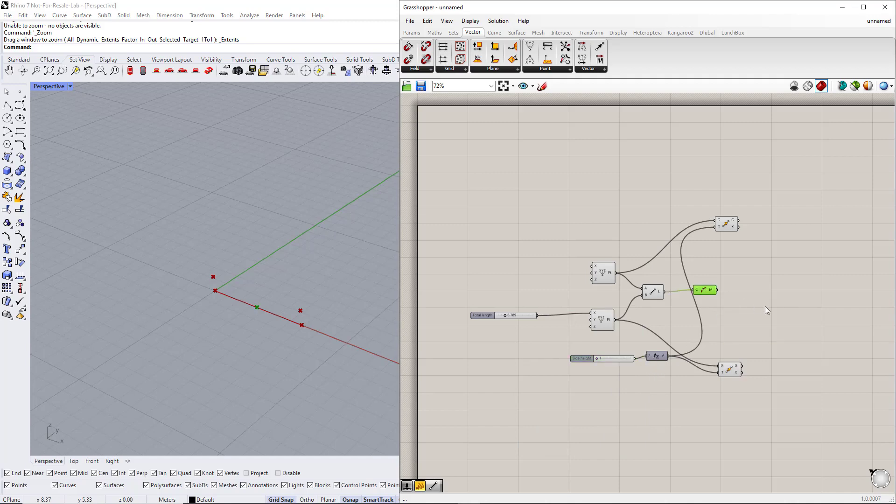
pyautogui.moveTo(765, 306); pyautogui.dragTo(712, 302, button='right')
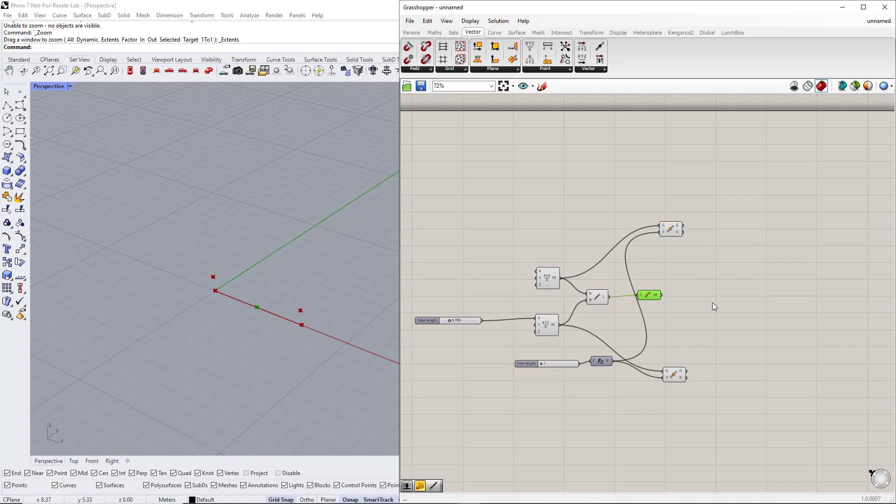
pyautogui.doubleClick(712, 298)
pyautogui.write('mo')
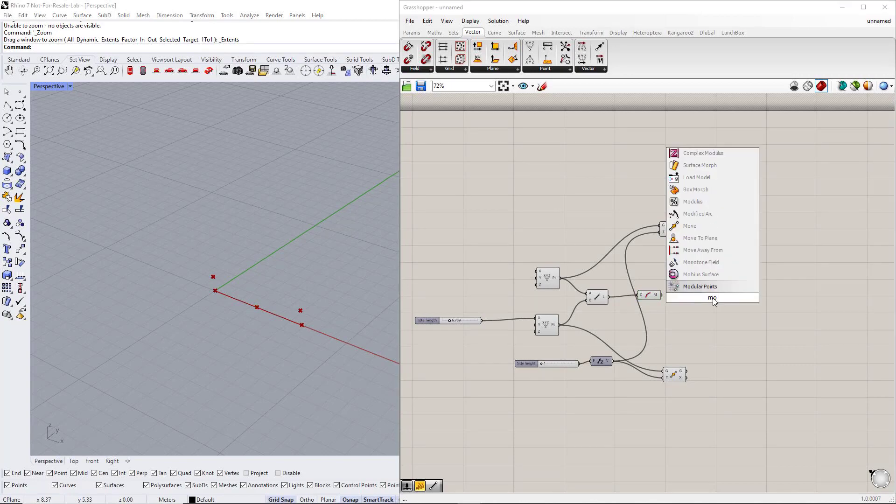
pyautogui.write('ve')
pyautogui.press('Return')
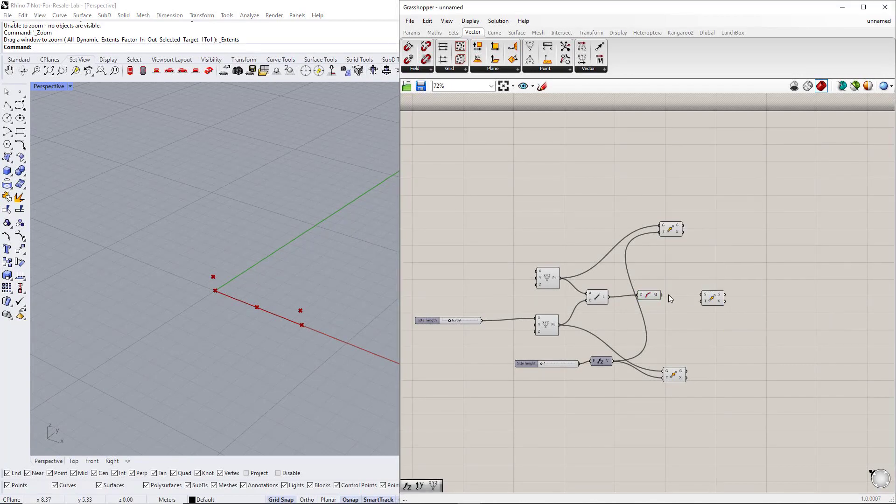
pyautogui.moveTo(662, 295); pyautogui.dragTo(743, 301)
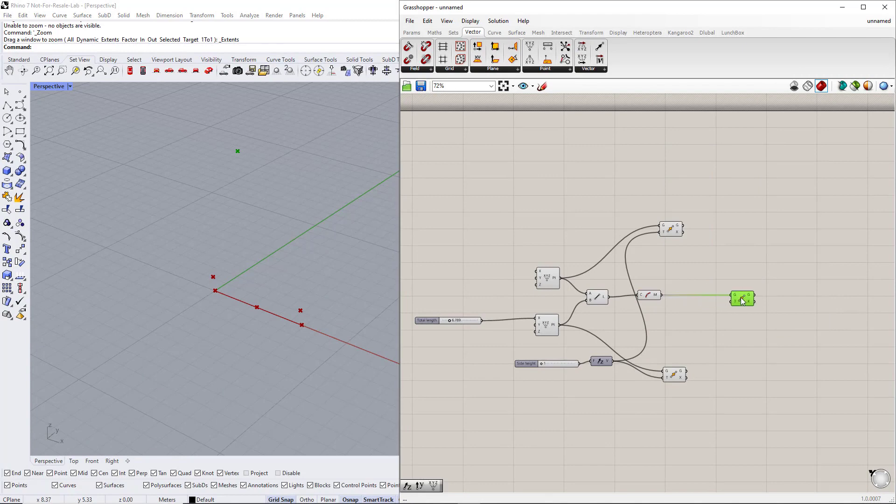
# - Add a second Unit Z component below the middle Move and connect it to that Move's T input
pyautogui.doubleClick(717, 322)
pyautogui.write('unit x')
pyautogui.press('Return')
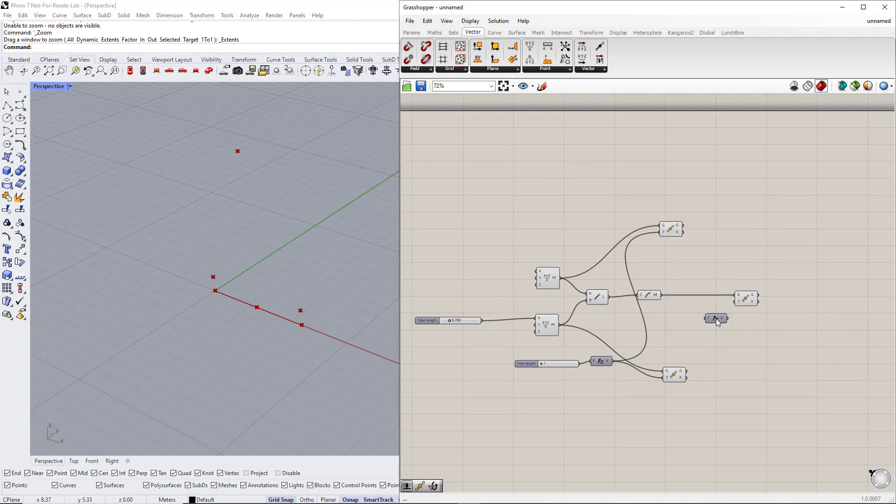
pyautogui.moveTo(745, 301); pyautogui.dragTo(764, 303)
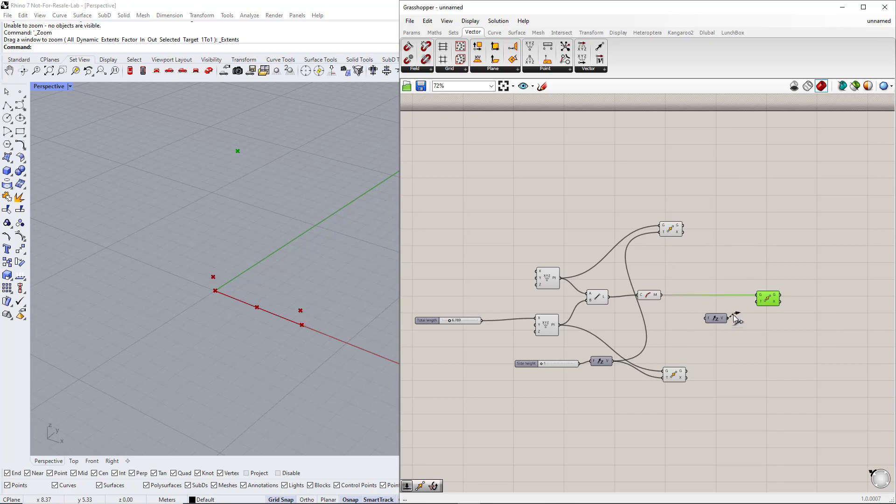
pyautogui.moveTo(721, 320); pyautogui.dragTo(742, 326)
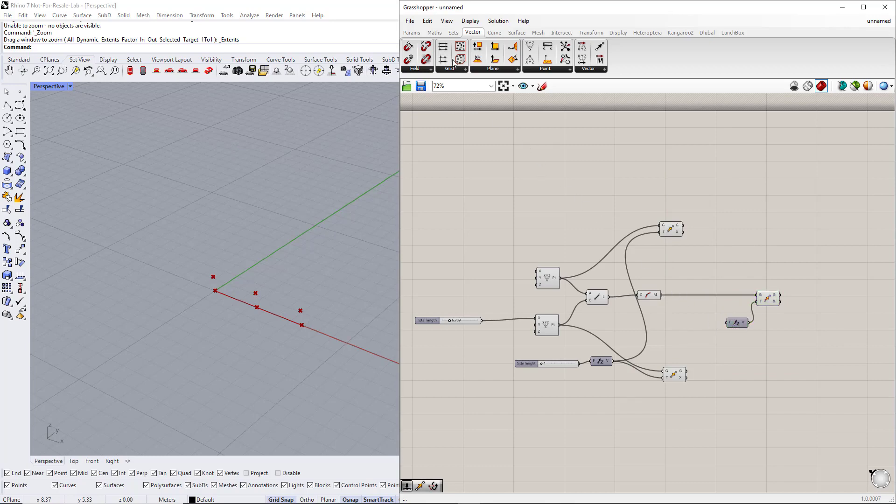
# - Add an Expression component with the formula x+y and connect the Side height slider to its x input
pyautogui.click(434, 32)
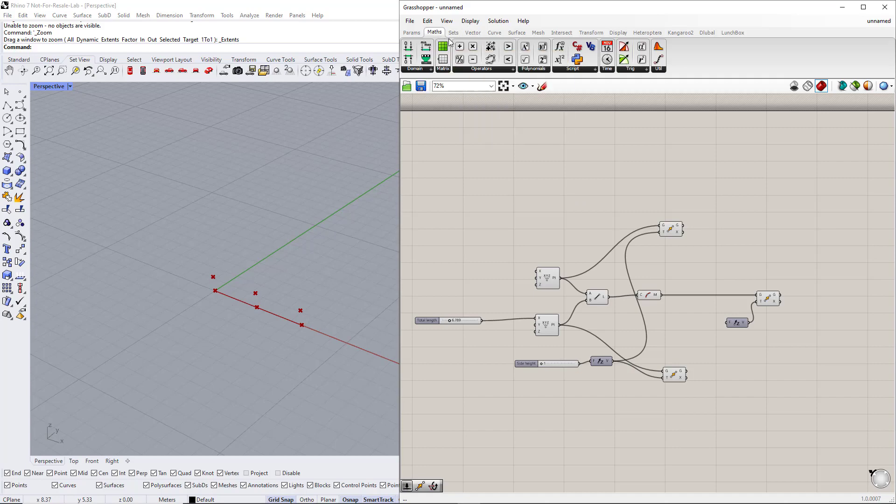
pyautogui.click(575, 70)
pyautogui.click(580, 101)
pyautogui.click(698, 339)
pyautogui.doubleClick(686, 335)
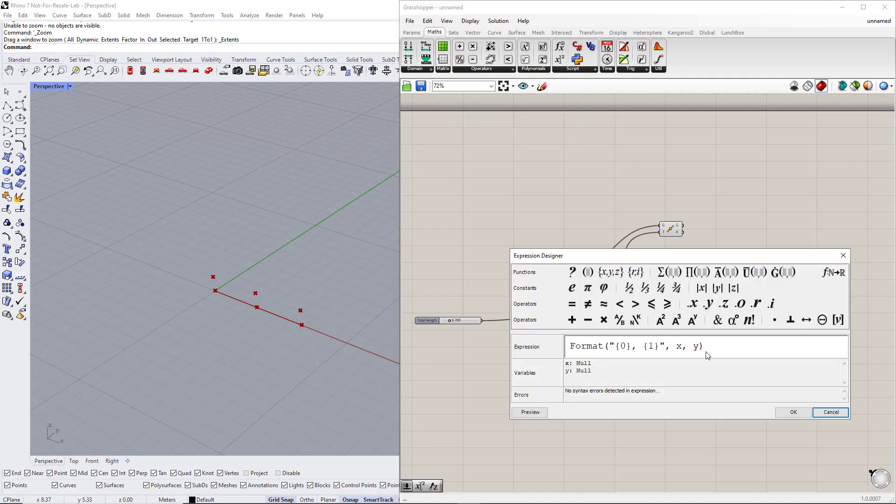
pyautogui.moveTo(688, 349); pyautogui.dragTo(567, 354)
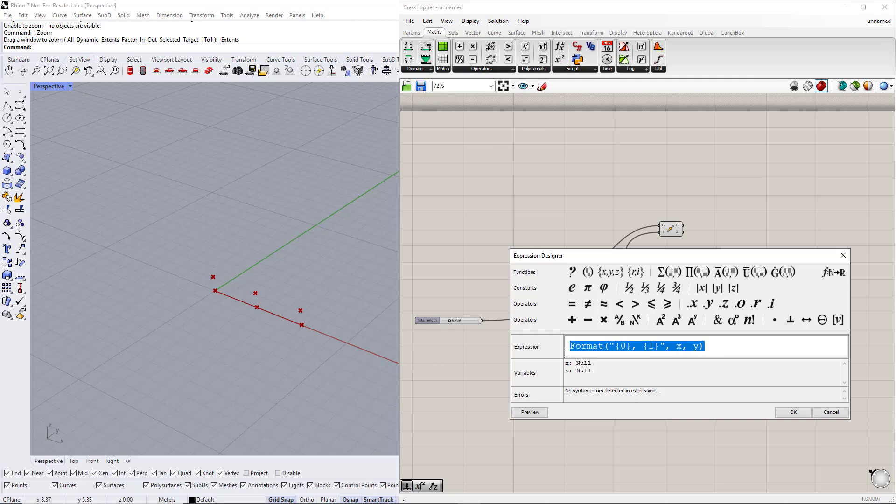
pyautogui.write('x+y')
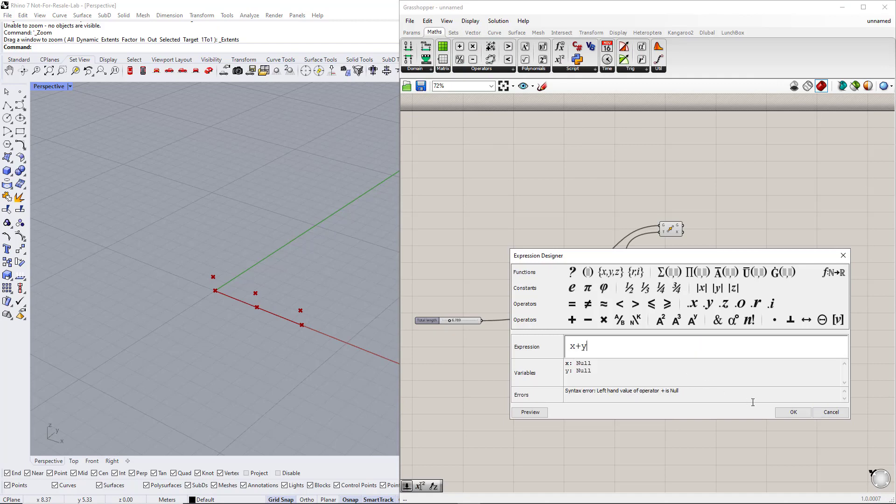
pyautogui.click(793, 412)
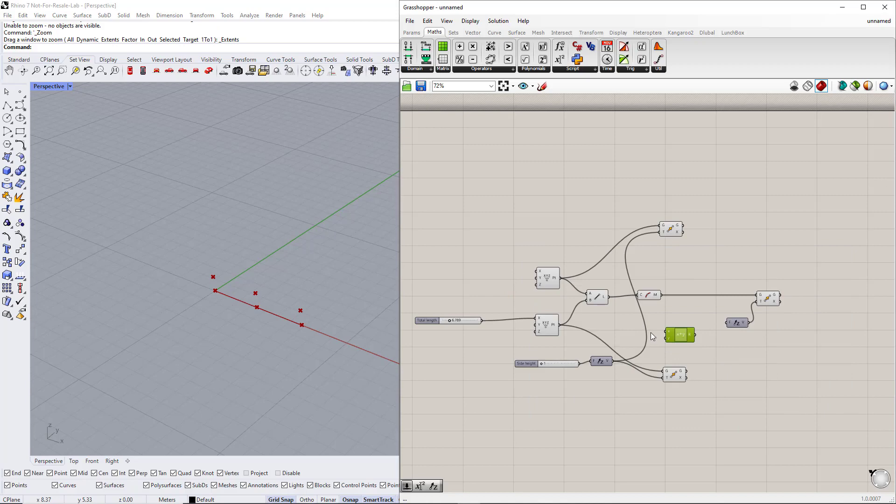
pyautogui.moveTo(612, 361); pyautogui.dragTo(695, 330)
# - Feed a 0 to 5 slider named "Apex height" into the expression's y input and connect the result to the second Unit Z
pyautogui.doubleClick(657, 353)
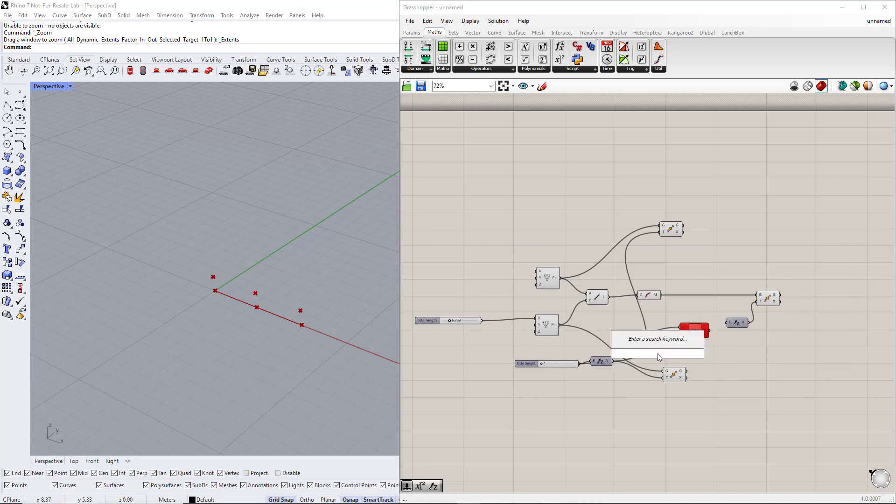
pyautogui.write('0.5')
pyautogui.press('Return')
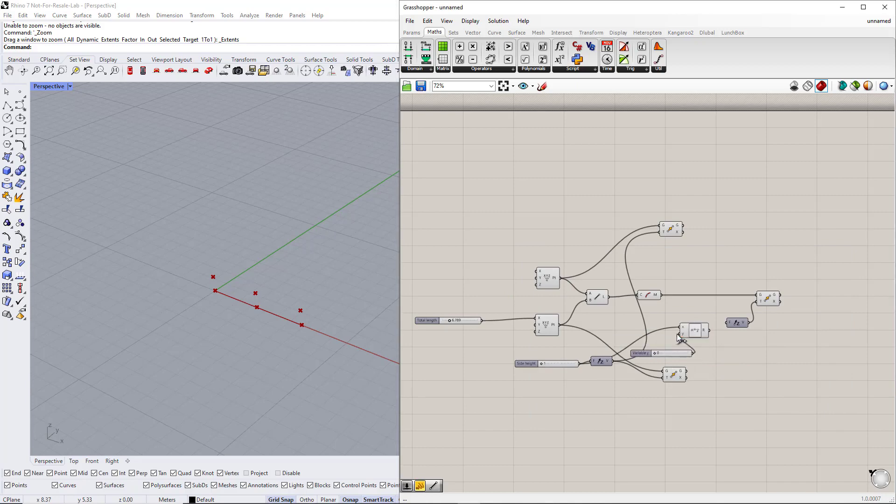
pyautogui.doubleClick(645, 350)
pyautogui.write('x height')
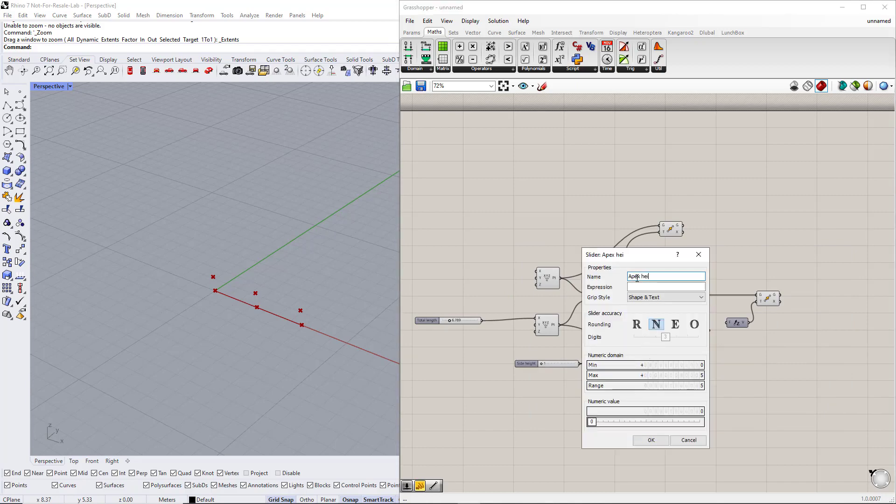
pyautogui.click(651, 440)
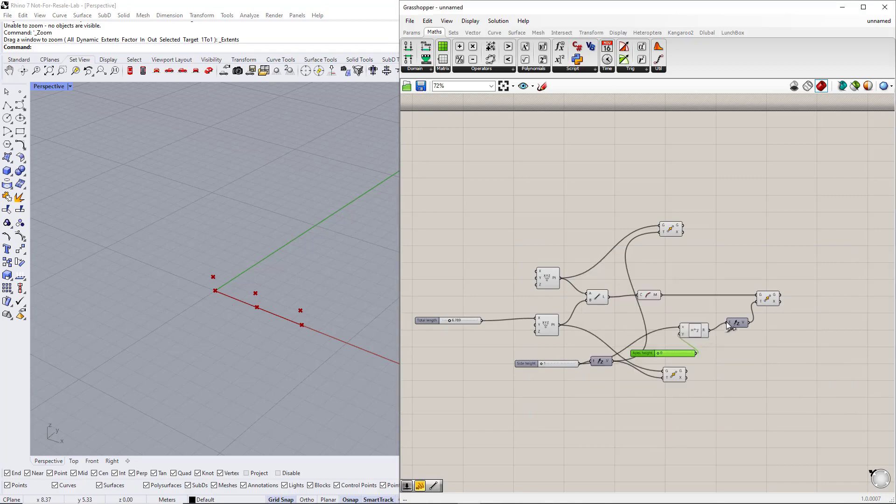
# - Set the Side height slider to 2, then make the Apex height slider floating-point and raise it to about 1.8
pyautogui.moveTo(543, 363); pyautogui.dragTo(552, 363)
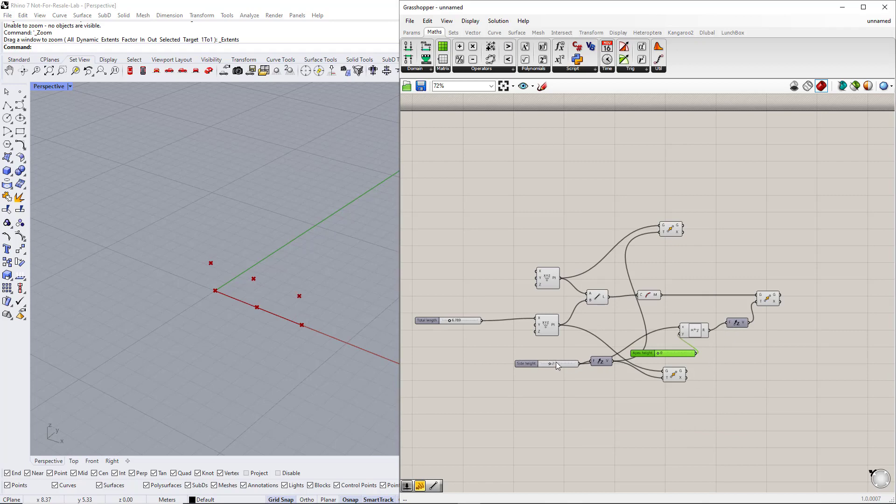
pyautogui.moveTo(659, 353)
pyautogui.mouseDown()
pyautogui.moveTo(688, 353)
pyautogui.moveTo(659, 354)
pyautogui.mouseUp()
pyautogui.rightClick(654, 353)
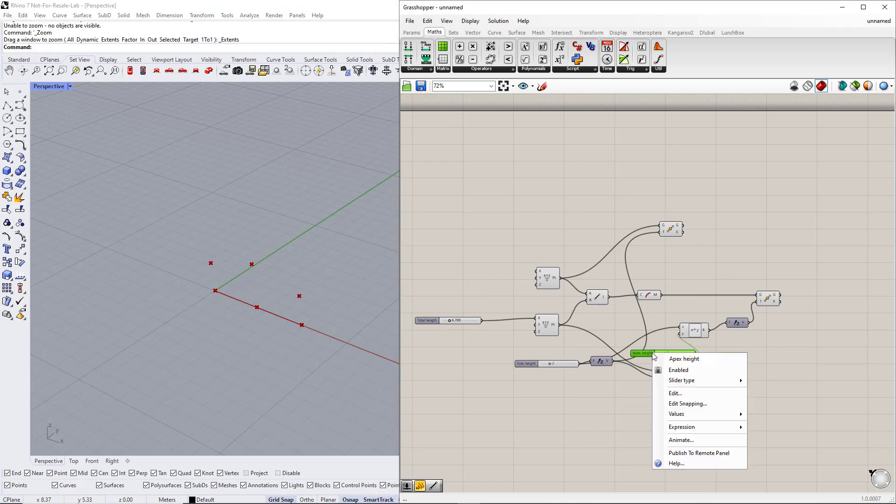
pyautogui.moveTo(700, 380)
pyautogui.click(766, 382)
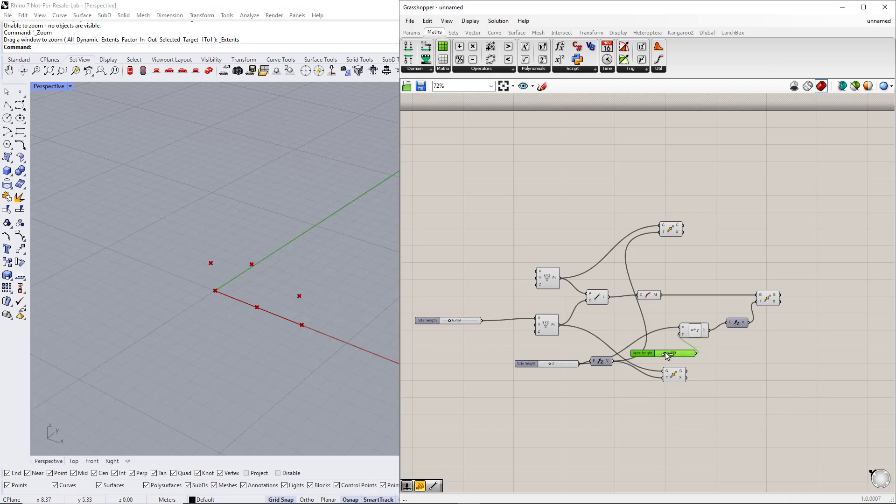
pyautogui.moveTo(663, 354)
pyautogui.mouseDown()
pyautogui.moveTo(691, 353)
pyautogui.moveTo(670, 354)
pyautogui.mouseUp()
pyautogui.click(723, 364)
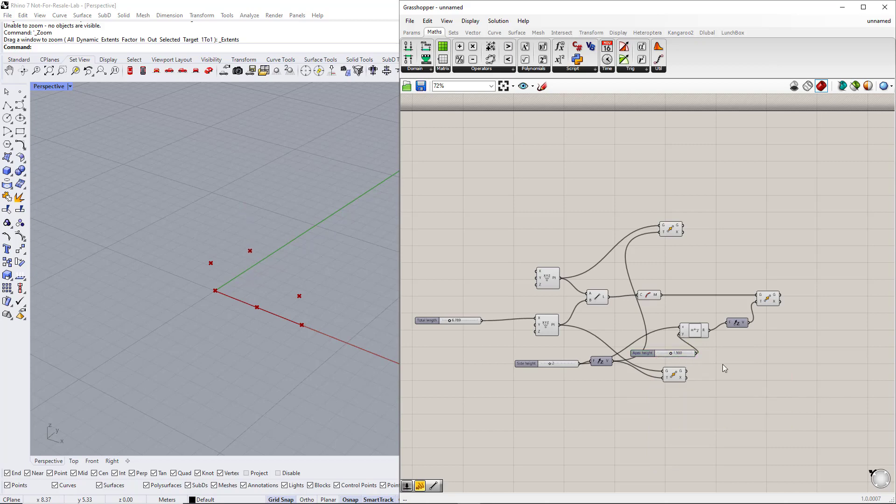
# - Rearrange the three Move components into a vertical column beyond the rest of the definition, ordered upper, middle and lower
pyautogui.moveTo(674, 229); pyautogui.dragTo(766, 216)
pyautogui.moveTo(775, 300); pyautogui.dragTo(781, 272)
pyautogui.moveTo(768, 215); pyautogui.dragTo(794, 217)
pyautogui.moveTo(773, 272); pyautogui.dragTo(780, 274)
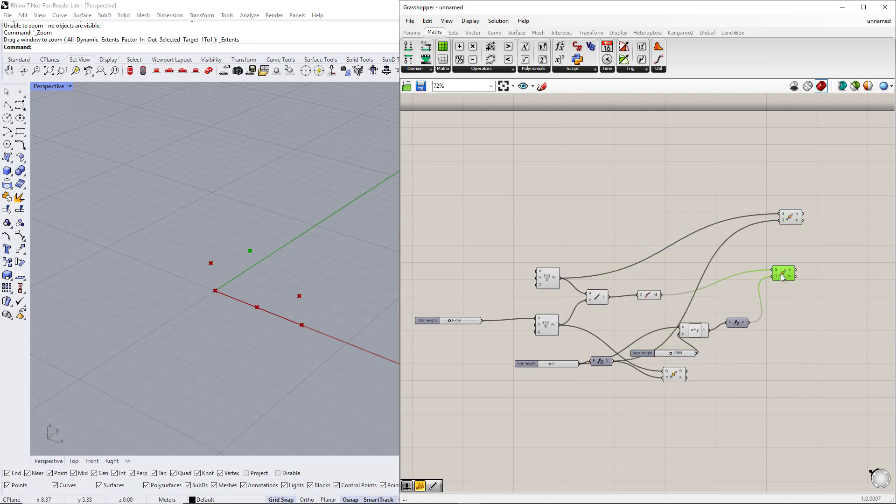
pyautogui.moveTo(671, 380); pyautogui.dragTo(789, 360)
pyautogui.moveTo(814, 379); pyautogui.dragTo(712, 382, button='right')
pyautogui.click(758, 243)
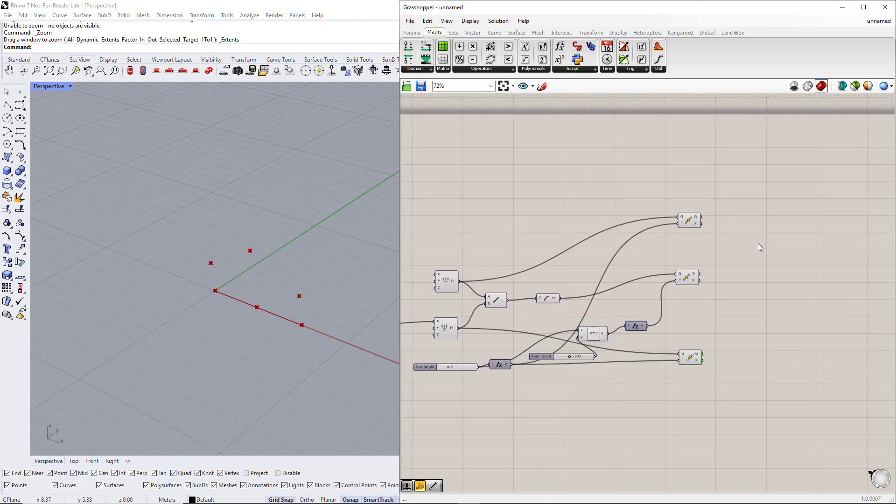
# - Add a Line component joining the upper Move's geometry output (A) to the middle Move's geometry output (B)
pyautogui.doubleClick(760, 209)
pyautogui.write('line')
pyautogui.press('Return')
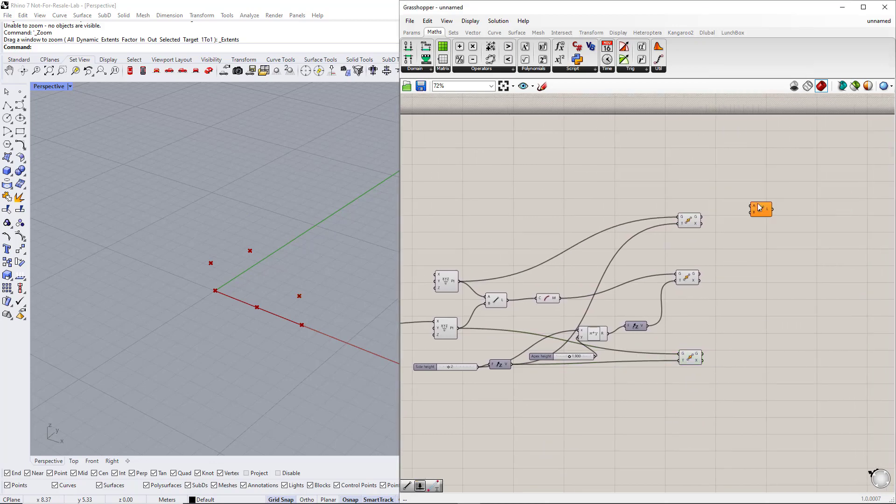
pyautogui.click(688, 222)
pyautogui.moveTo(701, 218); pyautogui.dragTo(753, 218)
pyautogui.moveTo(700, 274); pyautogui.dragTo(752, 224)
# - Add a second Line component joining the middle Move's geometry output (A) to the lower Move's geometry output (B)
pyautogui.doubleClick(762, 264)
pyautogui.write('line')
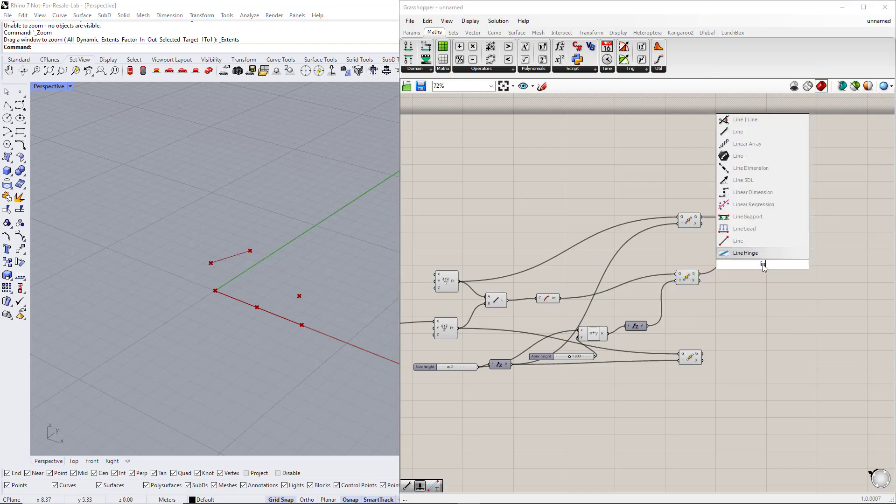
pyautogui.click(754, 232)
pyautogui.moveTo(699, 274); pyautogui.dragTo(766, 258)
pyautogui.click(773, 313)
# - Add a third Line component from the upper Construct Point (A) to the Curve Middle point (B)
pyautogui.doubleClick(769, 296)
pyautogui.write('line')
pyautogui.press('Return')
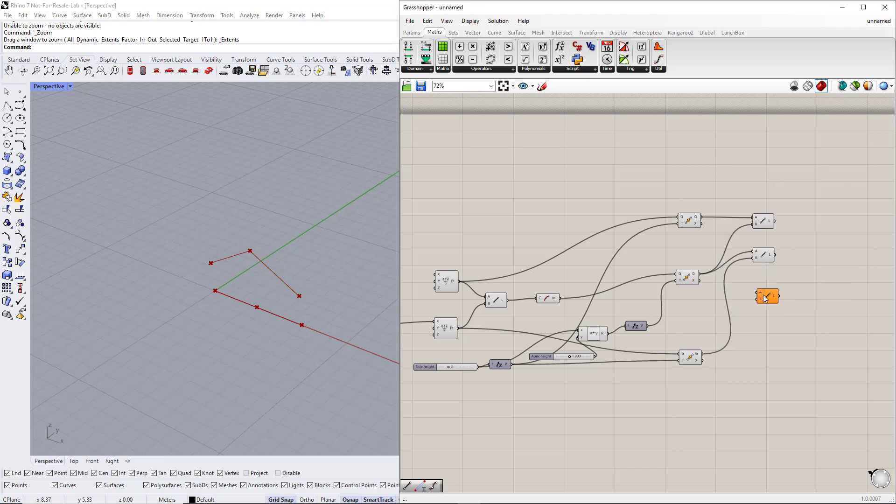
pyautogui.click(446, 280)
pyautogui.moveTo(460, 281); pyautogui.dragTo(755, 292)
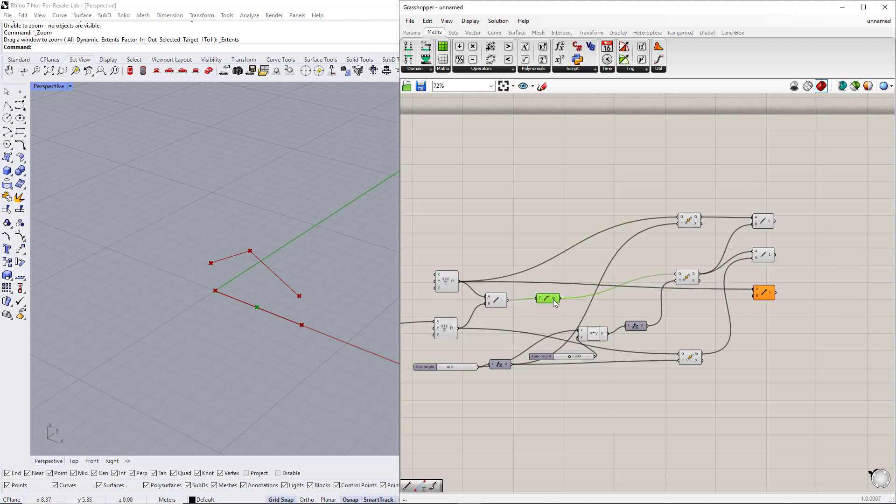
# - Add a fourth Line component from the Curve Middle point (A) to the lower Construct Point (B)
pyautogui.doubleClick(763, 323)
pyautogui.write('line')
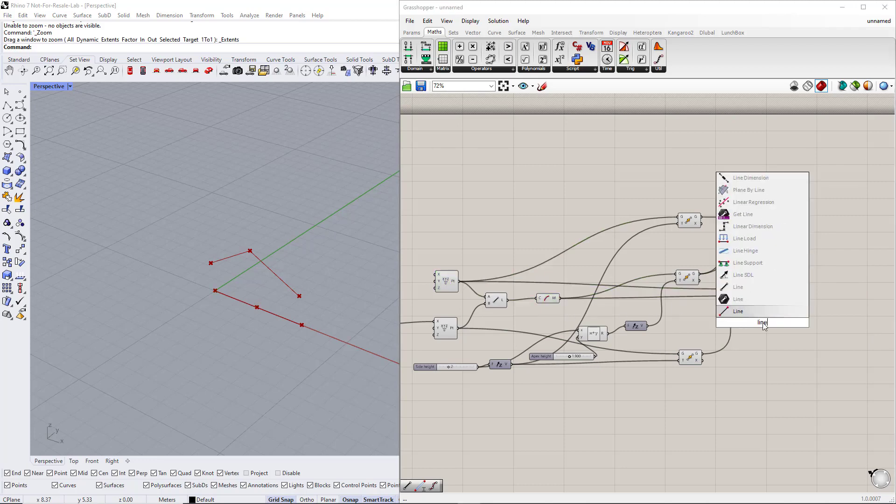
pyautogui.press('Return')
pyautogui.click(550, 300)
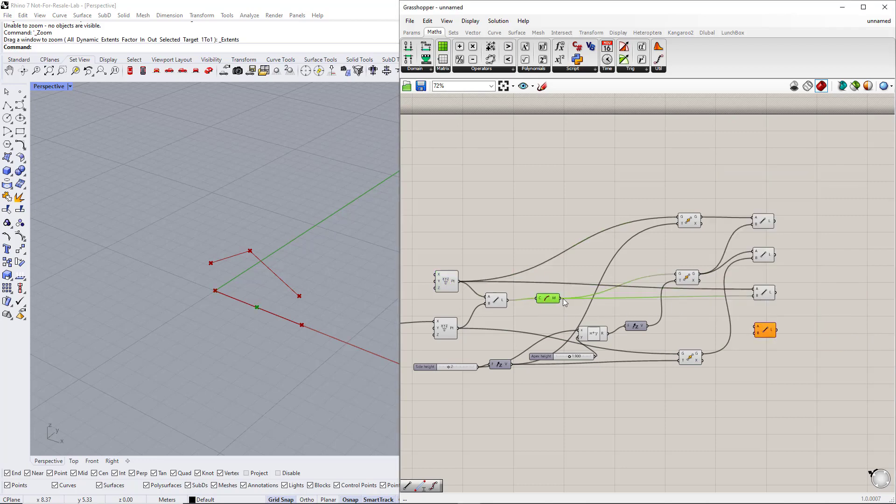
pyautogui.moveTo(561, 298); pyautogui.dragTo(755, 326)
pyautogui.click(444, 331)
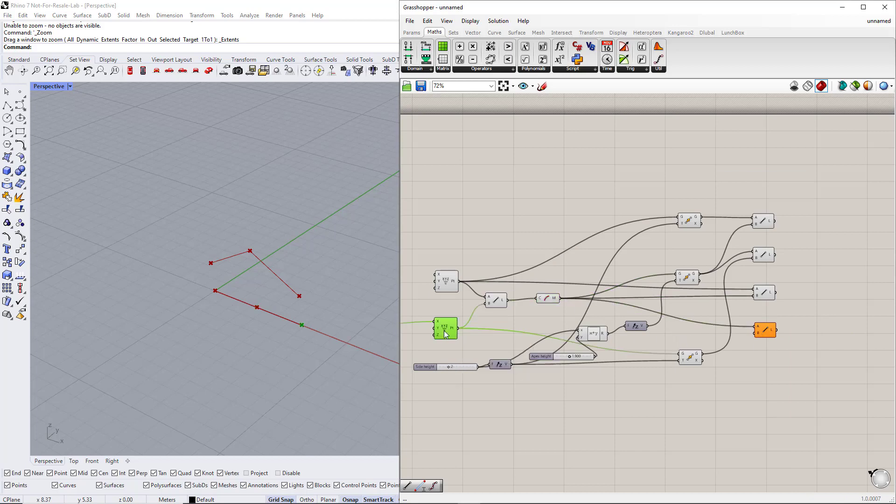
pyautogui.moveTo(459, 328); pyautogui.dragTo(763, 250)
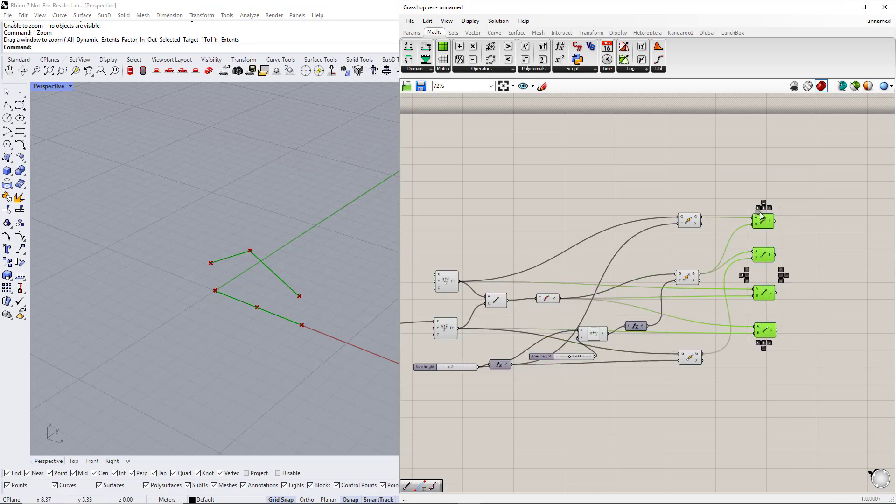
pyautogui.click(822, 267)
# - Add a Divide Curve component and feed its curve input (C) from the uppermost Line in the four-line column
pyautogui.moveTo(822, 267); pyautogui.dragTo(744, 305, button='right')
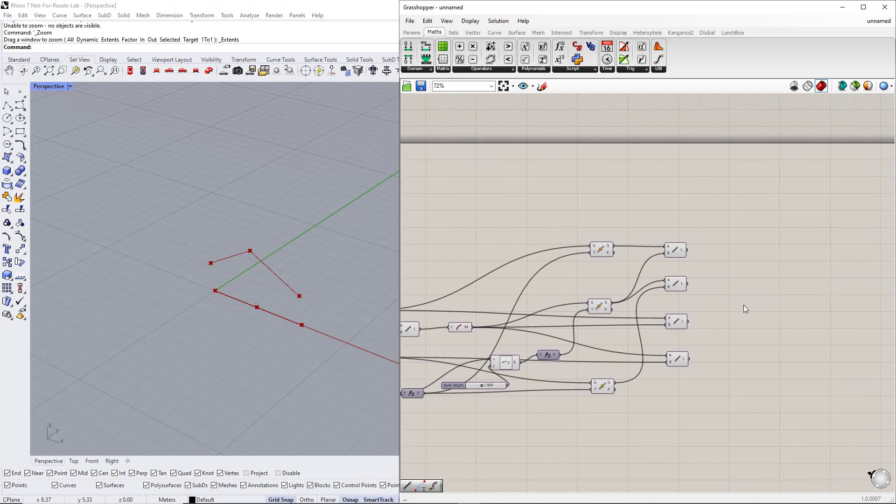
pyautogui.click(494, 33)
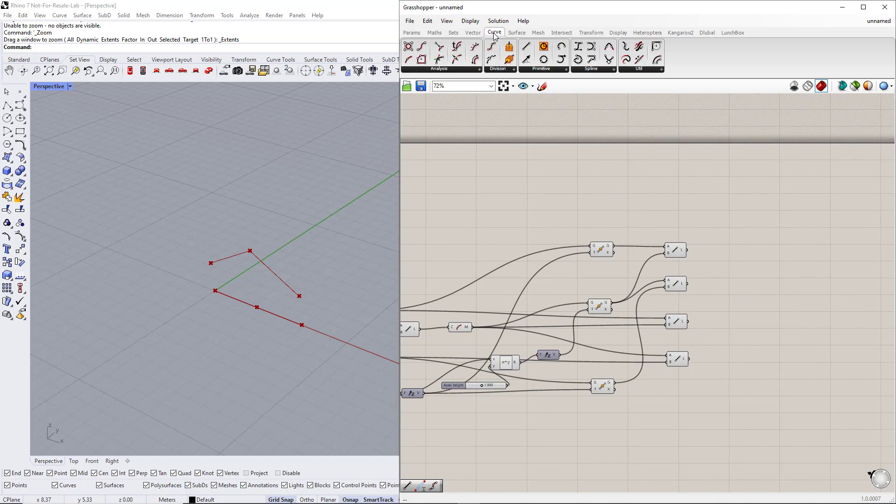
pyautogui.click(498, 68)
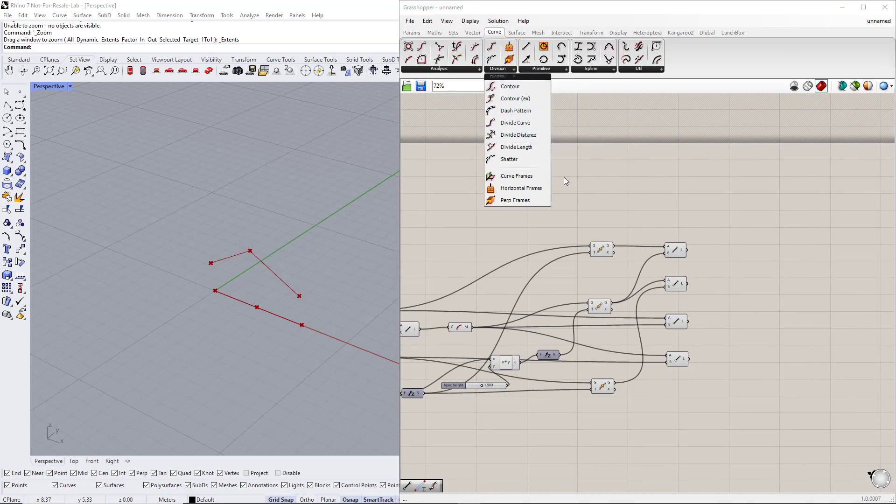
pyautogui.doubleClick(747, 253)
pyautogui.write('d')
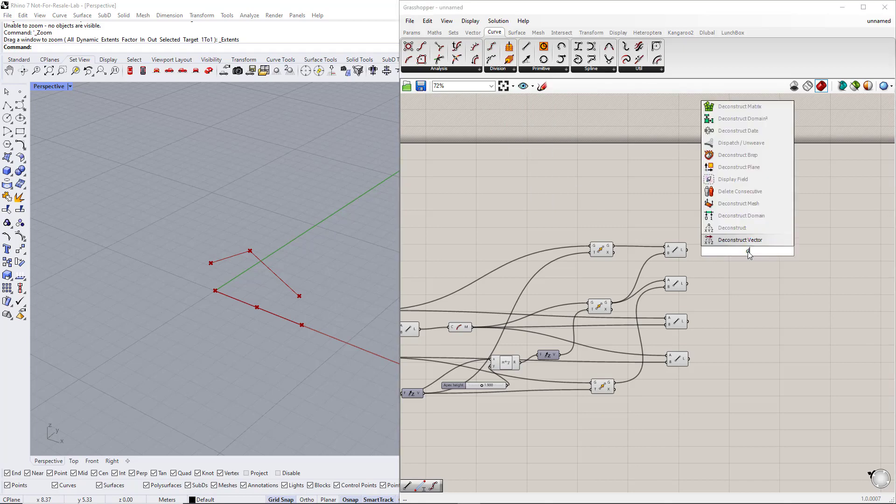
pyautogui.write('ivide curve')
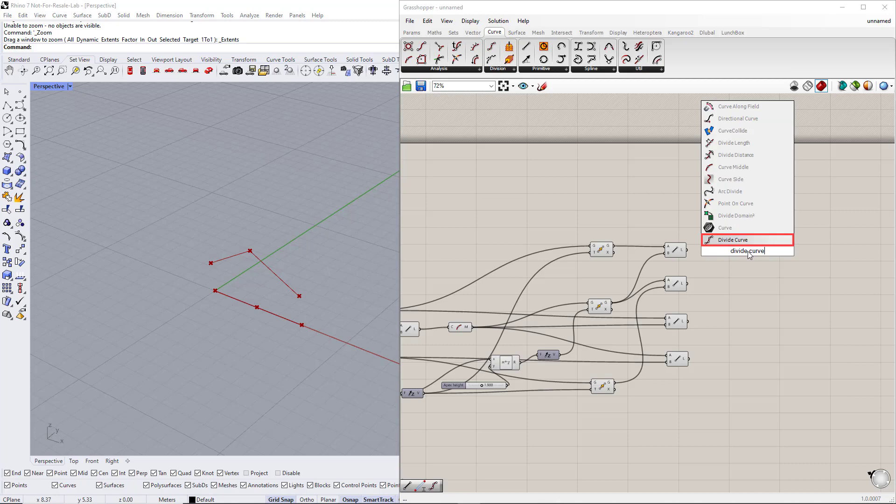
pyautogui.press('Return')
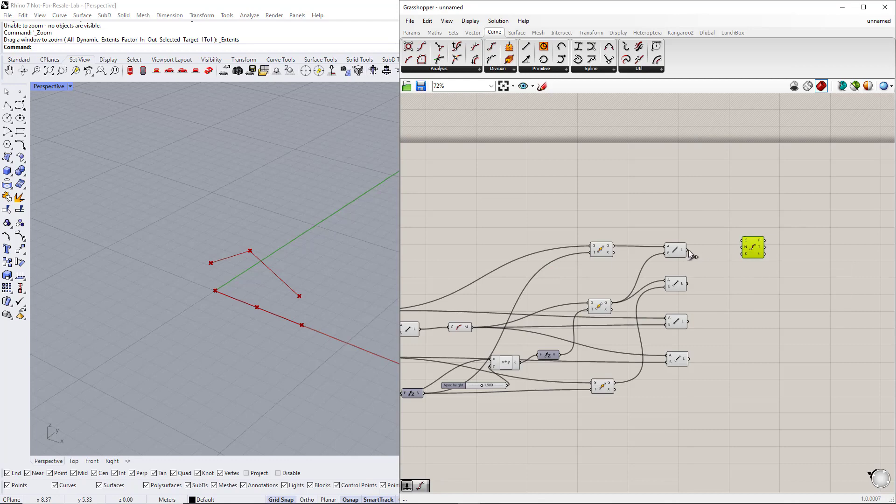
pyautogui.moveTo(688, 250); pyautogui.dragTo(777, 256)
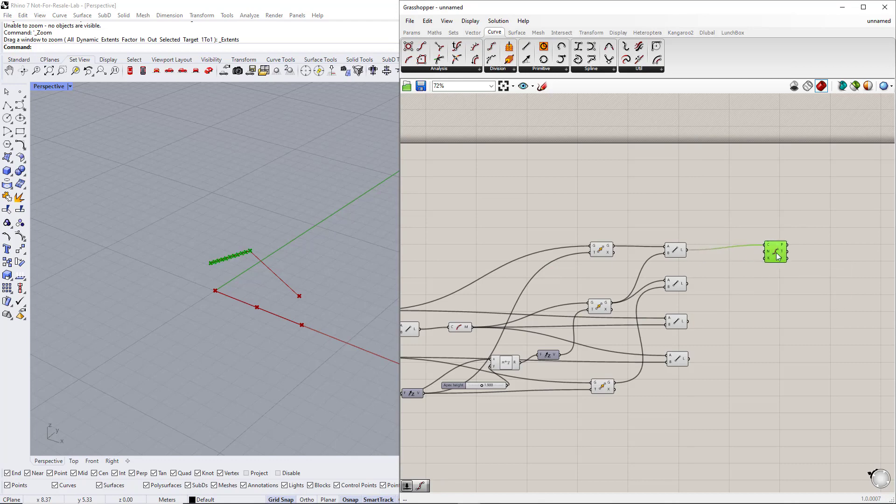
# - Add a number slider set to 1 and connect it to the Divide Curve's count input (N)
pyautogui.doubleClick(722, 268)
pyautogui.write('1.1')
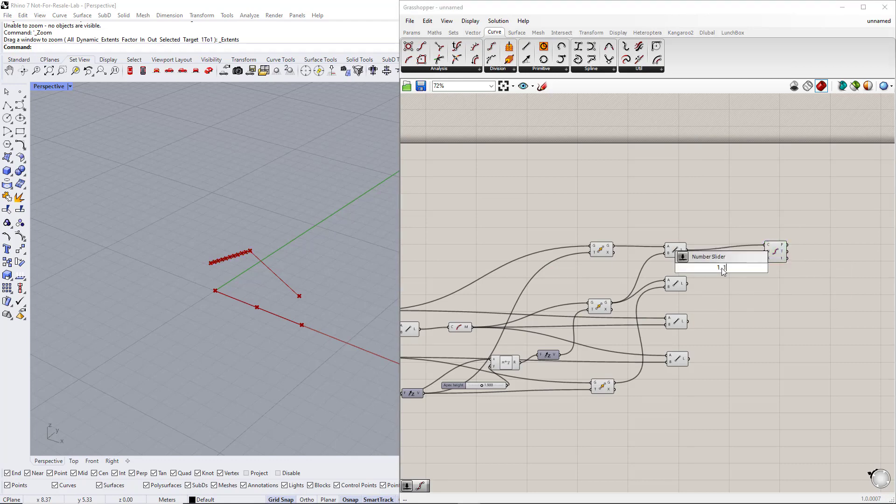
pyautogui.press('Return')
pyautogui.moveTo(750, 267); pyautogui.dragTo(786, 387)
# - Duplicate the Divide Curve three times with the shared Count slider, feeding each copy from one of the remaining Line components
pyautogui.click(777, 259)
pyautogui.moveTo(771, 290); pyautogui.dragTo(690, 283)
pyautogui.moveTo(773, 340); pyautogui.dragTo(689, 321)
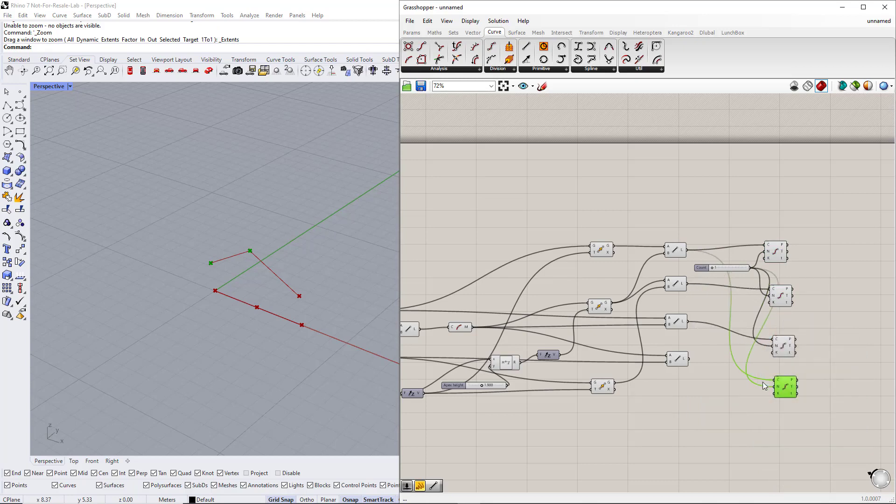
pyautogui.moveTo(776, 380); pyautogui.dragTo(689, 358)
# - Place the Count slider between the second and third Line components and set it to 3
pyautogui.moveTo(731, 271); pyautogui.dragTo(712, 310)
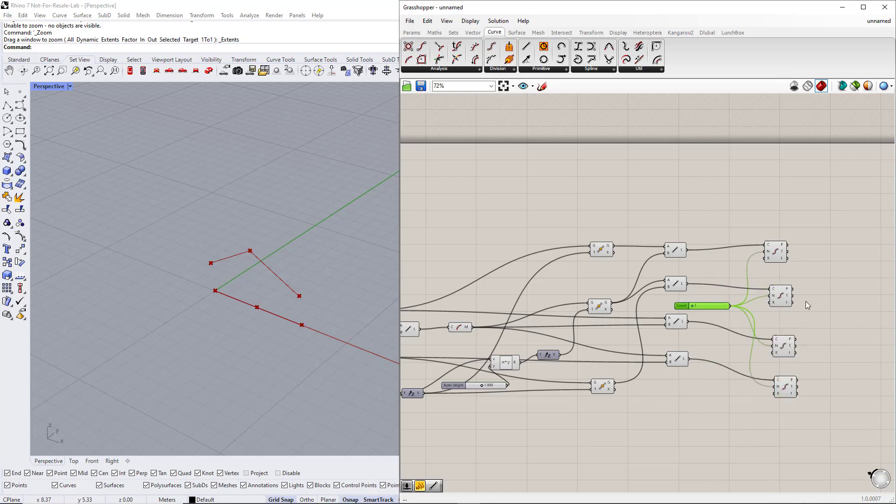
pyautogui.click(819, 299)
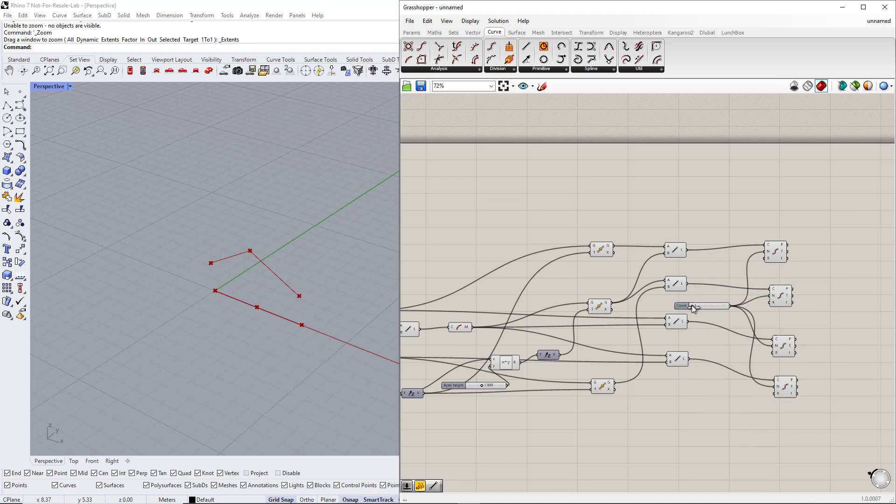
pyautogui.moveTo(697, 306); pyautogui.dragTo(697, 306)
# - Swap the vertical order of the two middle Divide Curve components, grouping the four into an upper and a lower pair
pyautogui.moveTo(815, 304); pyautogui.dragTo(652, 312, button='right')
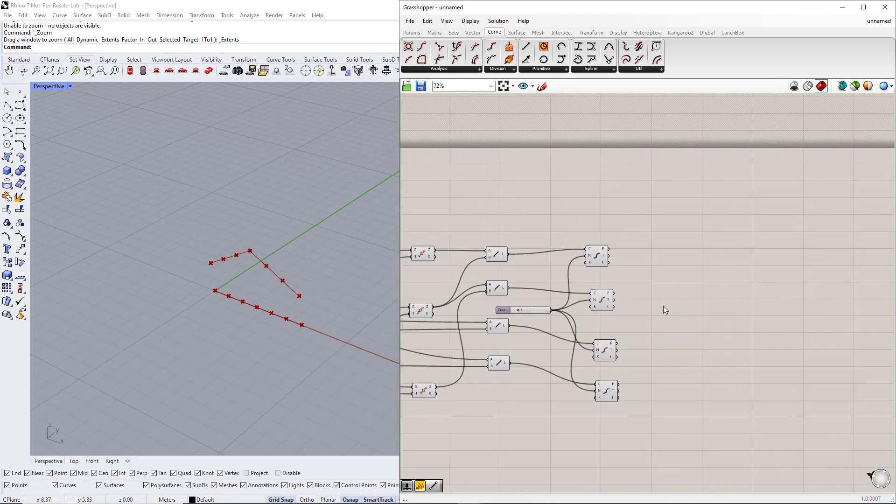
pyautogui.click(601, 258)
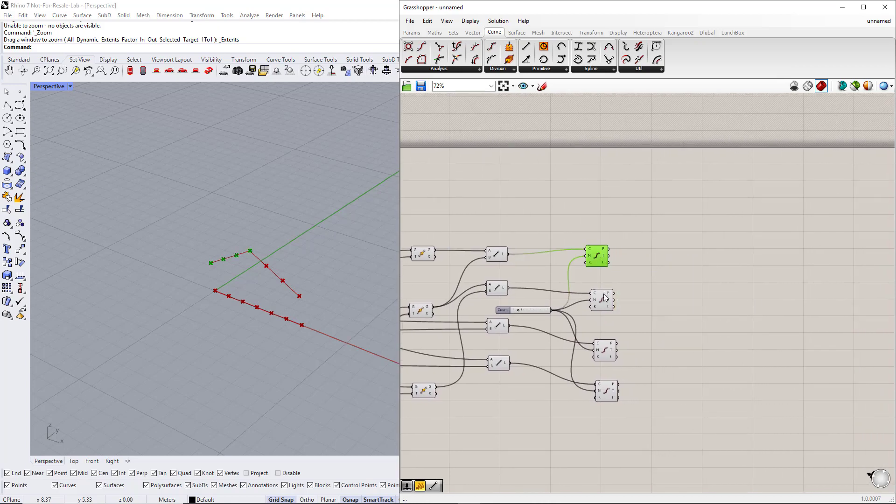
pyautogui.click(604, 299)
pyautogui.click(605, 350)
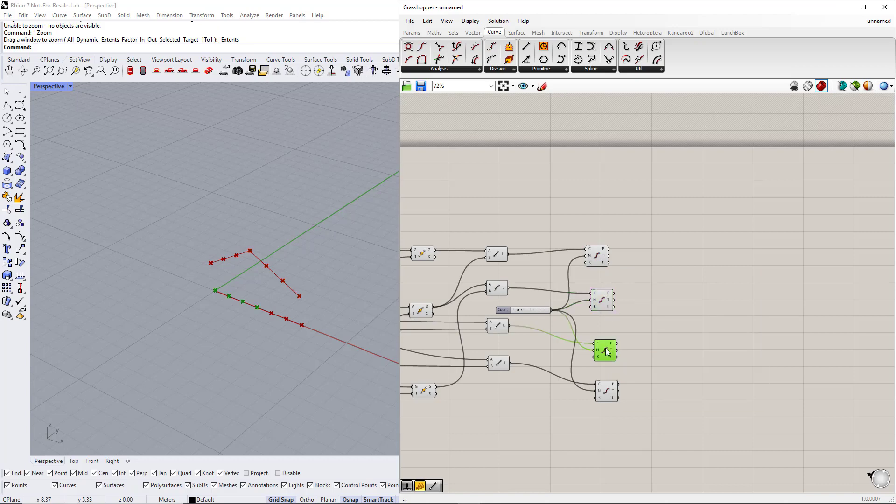
pyautogui.moveTo(605, 350); pyautogui.dragTo(606, 369)
pyautogui.click(604, 291)
pyautogui.click(599, 257)
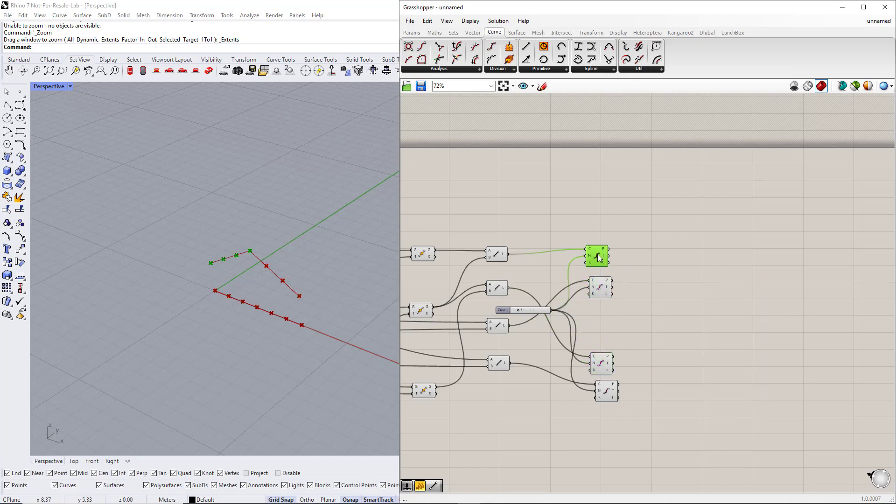
pyautogui.click(608, 365)
pyautogui.moveTo(608, 395); pyautogui.dragTo(604, 396)
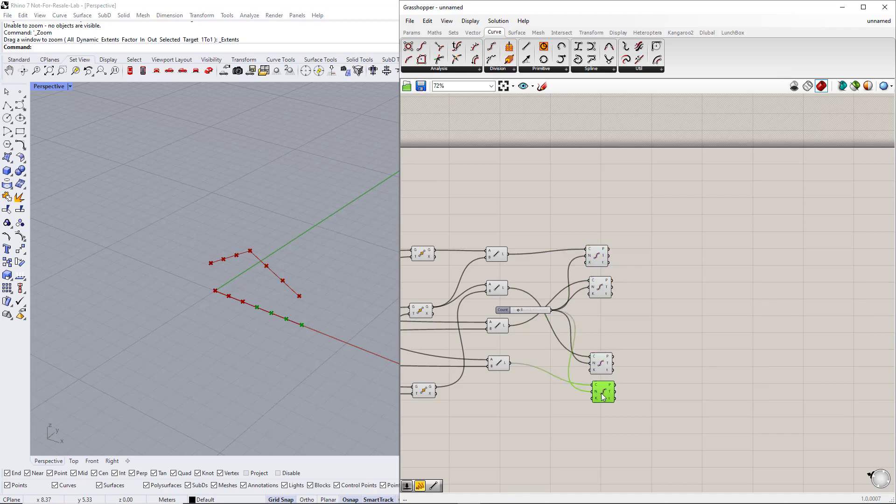
# - Add a Line component joining the points of the first Divide Curve (A) to those of the second (B)
pyautogui.moveTo(622, 304); pyautogui.dragTo(603, 248)
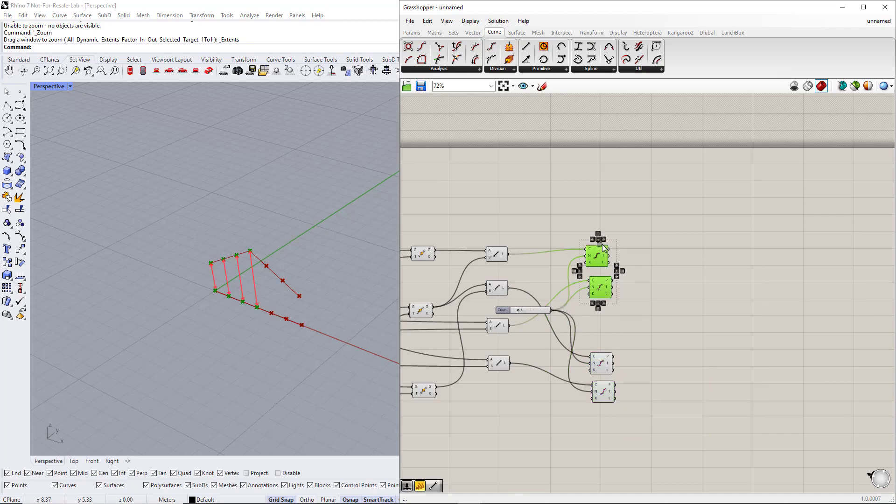
pyautogui.click(661, 265)
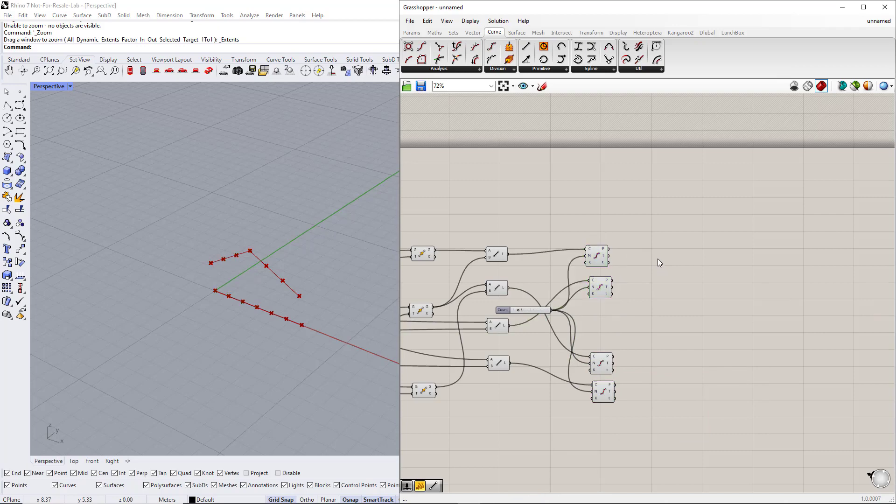
pyautogui.doubleClick(657, 258)
pyautogui.write('line')
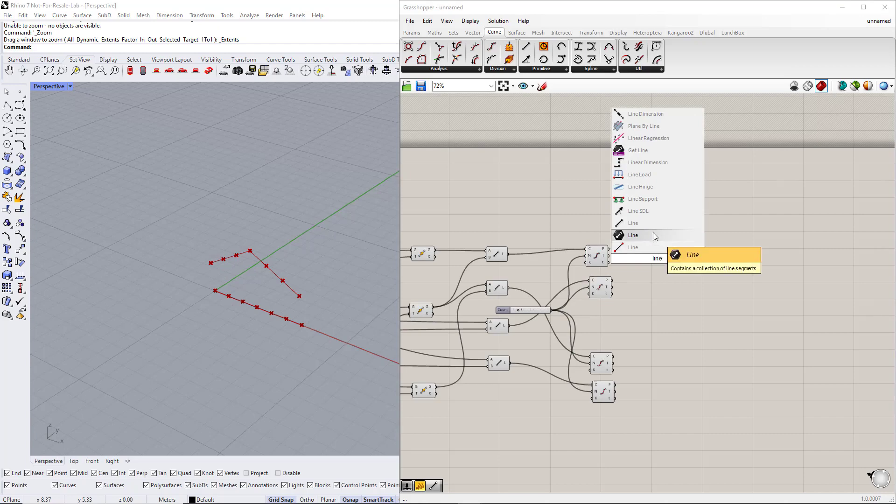
pyautogui.click(654, 235)
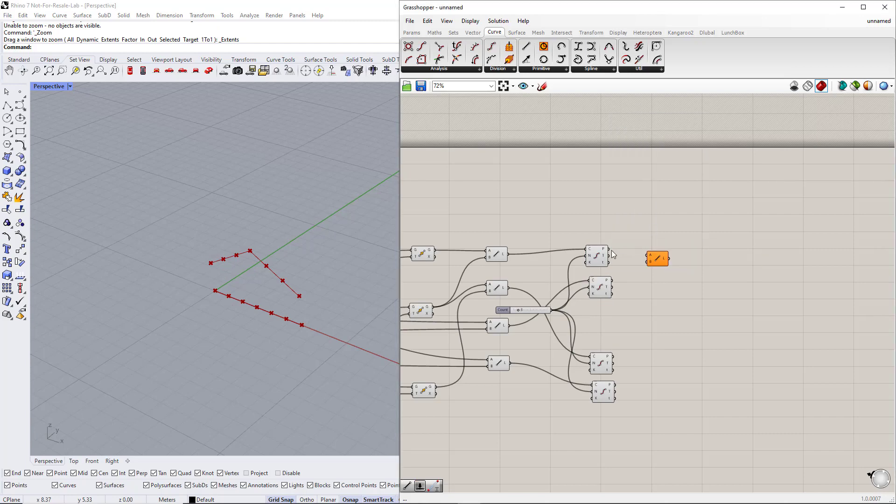
pyautogui.moveTo(608, 249); pyautogui.dragTo(647, 256)
pyautogui.moveTo(612, 280); pyautogui.dragTo(649, 261)
# - Move the lowest Divide Curve slightly down to widen the gap within the lower pair
pyautogui.moveTo(608, 371); pyautogui.dragTo(614, 357)
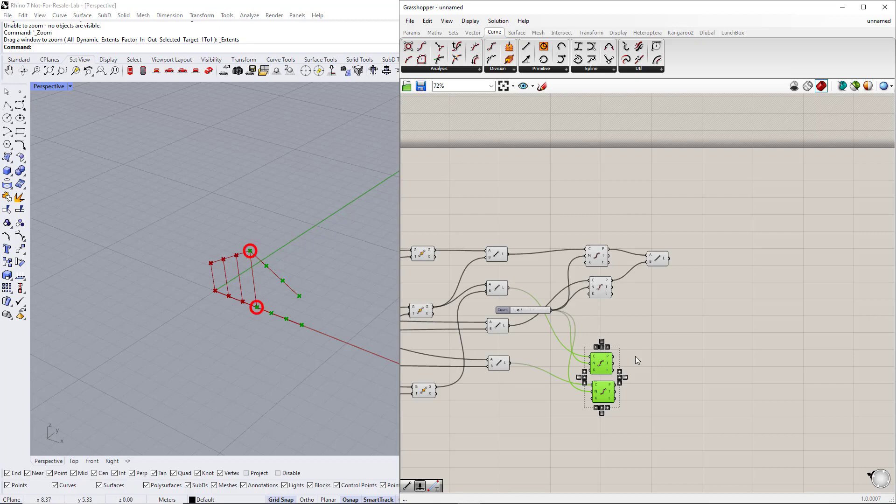
pyautogui.moveTo(645, 363); pyautogui.dragTo(589, 341, button='right')
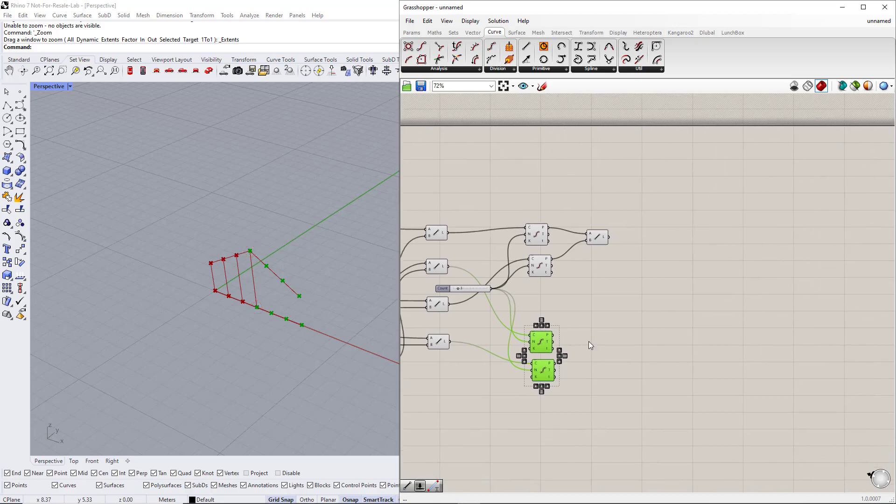
pyautogui.click(579, 350)
pyautogui.moveTo(545, 375); pyautogui.dragTo(543, 383)
pyautogui.click(589, 344)
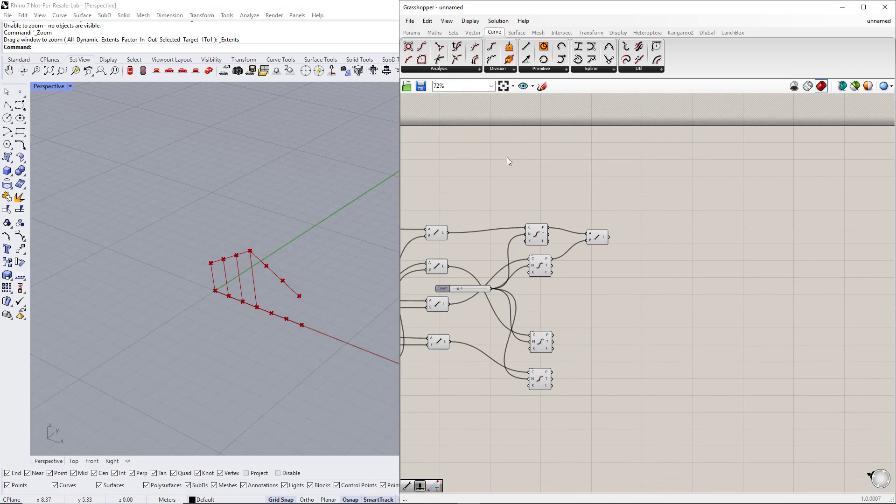
# - Add a Cull Index component and feed its list input (L) with the third Divide Curve's points
pyautogui.click(454, 32)
pyautogui.click(486, 69)
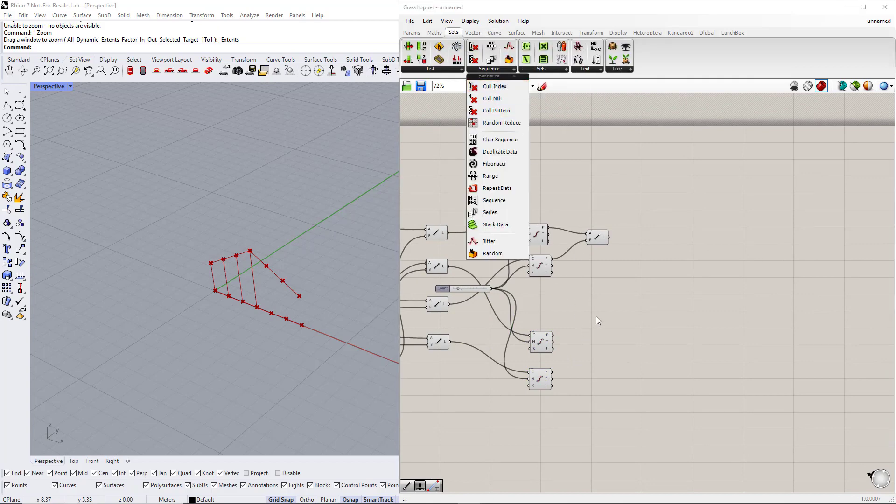
pyautogui.doubleClick(595, 337)
pyautogui.write('cull')
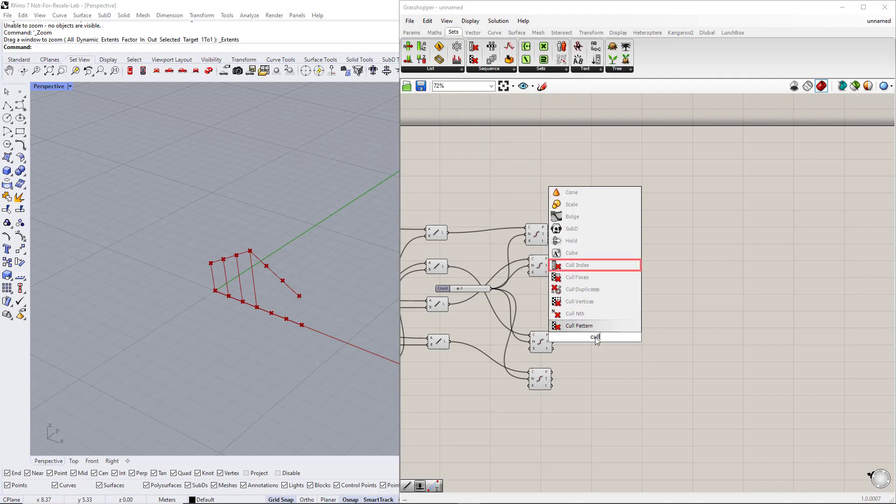
pyautogui.click(589, 266)
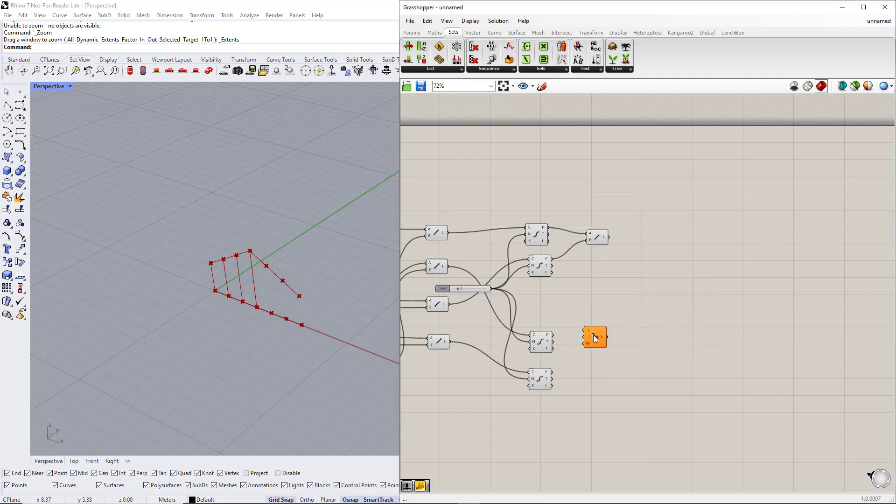
pyautogui.moveTo(553, 336); pyautogui.dragTo(628, 344)
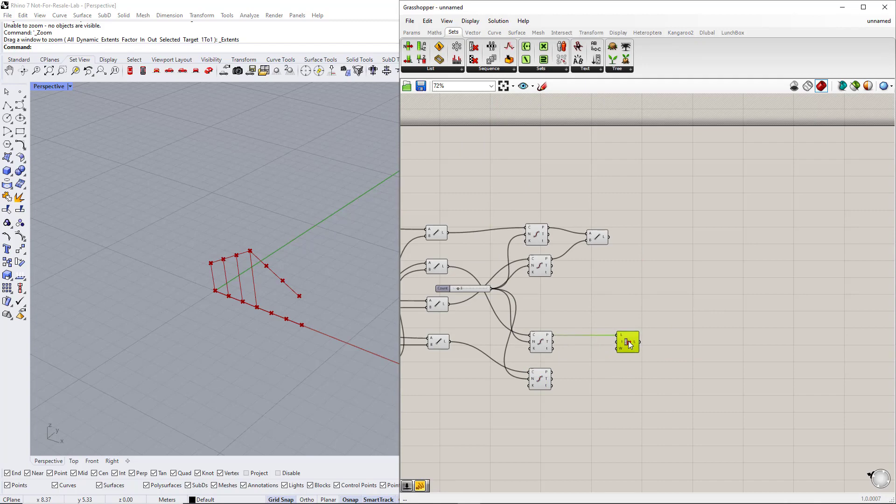
# - Add a number slider set to 0 and connect it to the Cull Index component's indices input (I)
pyautogui.doubleClick(583, 353)
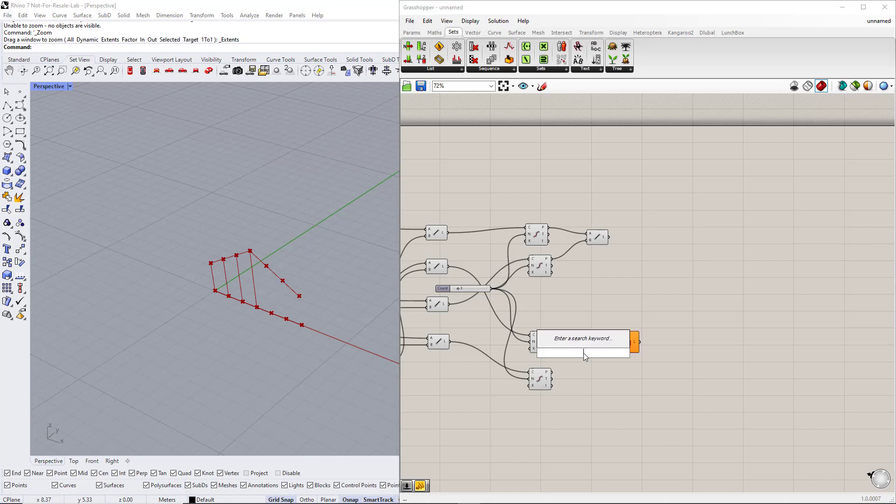
pyautogui.write('slider')
pyautogui.press('Return')
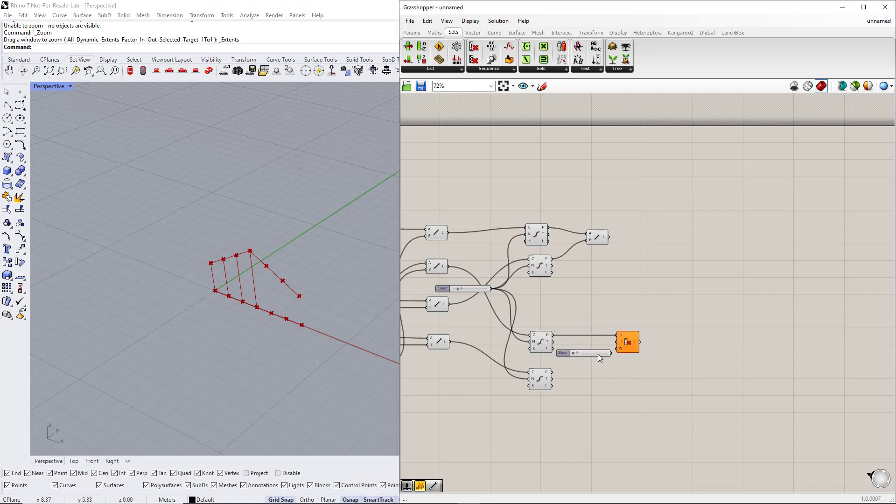
pyautogui.moveTo(610, 354); pyautogui.dragTo(641, 349)
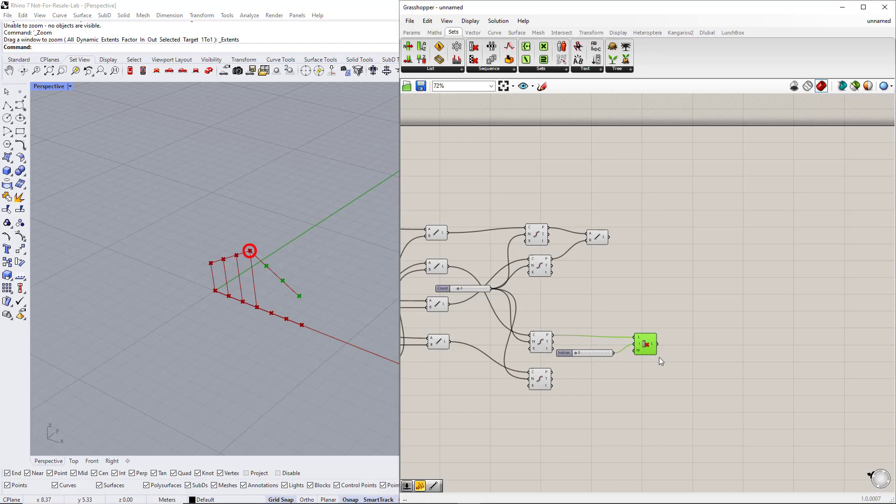
# - Duplicate the Cull Index and its slider just below, feeding the copy's list input (L) with the fourth Divide Curve's points
pyautogui.moveTo(667, 364); pyautogui.dragTo(598, 335)
pyautogui.keyDown('alt'); pyautogui.moveTo(652, 346); pyautogui.dragTo(553, 373); pyautogui.keyUp('alt')
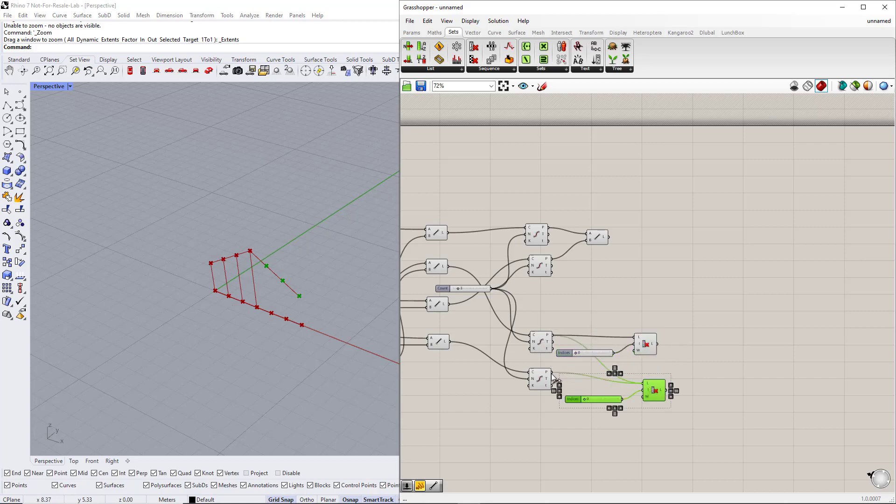
pyautogui.moveTo(679, 415); pyautogui.dragTo(671, 370)
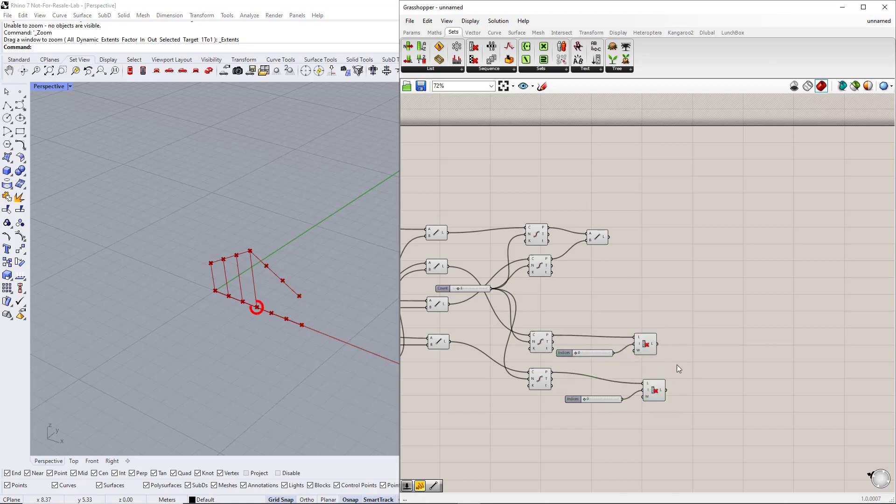
# - Add a Line component joining the upper Cull Index output (A) to the lower one (B), and place it beyond the Divide Curves near the canvas top
pyautogui.doubleClick(692, 356)
pyautogui.write('line')
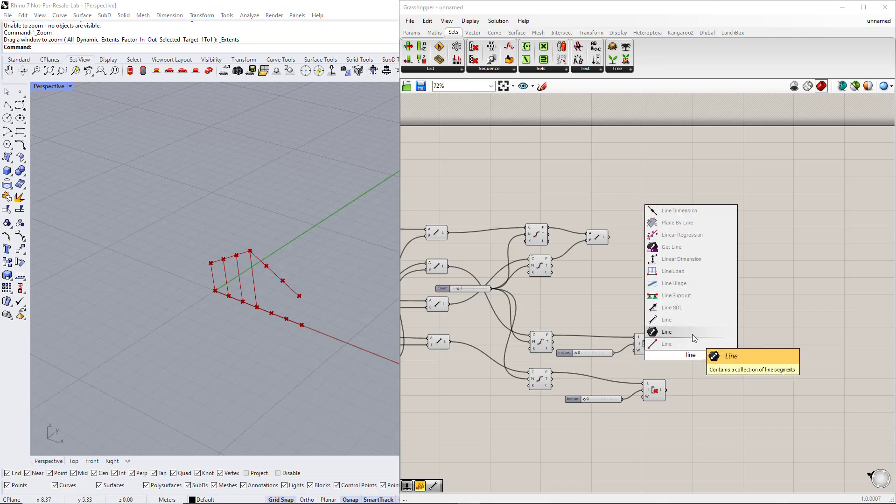
pyautogui.click(693, 333)
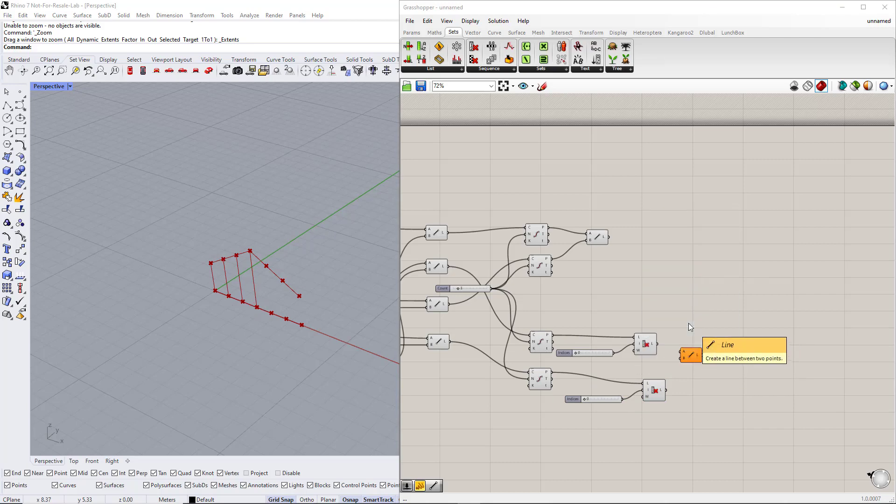
pyautogui.moveTo(658, 345); pyautogui.dragTo(681, 351)
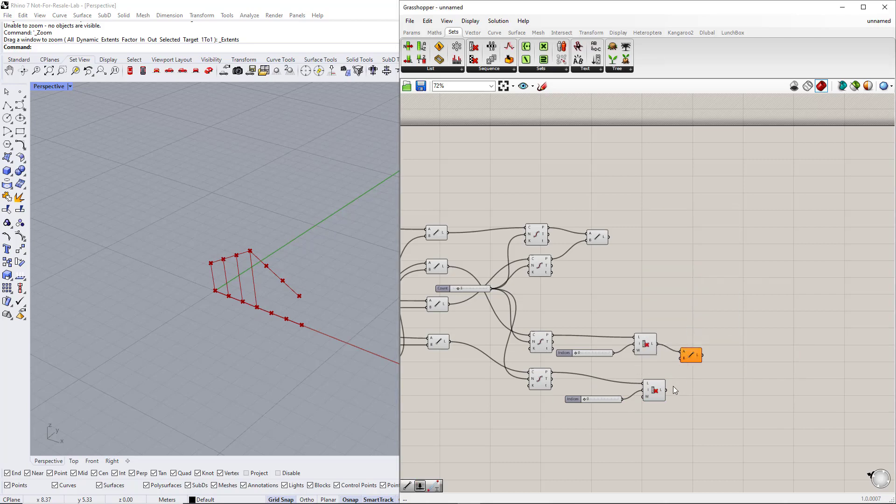
pyautogui.moveTo(667, 392); pyautogui.dragTo(717, 225)
# - Place the first web Line component directly above the new one and group both under the name "Verticals"
pyautogui.moveTo(600, 240); pyautogui.dragTo(716, 206)
pyautogui.moveTo(753, 255); pyautogui.dragTo(696, 177)
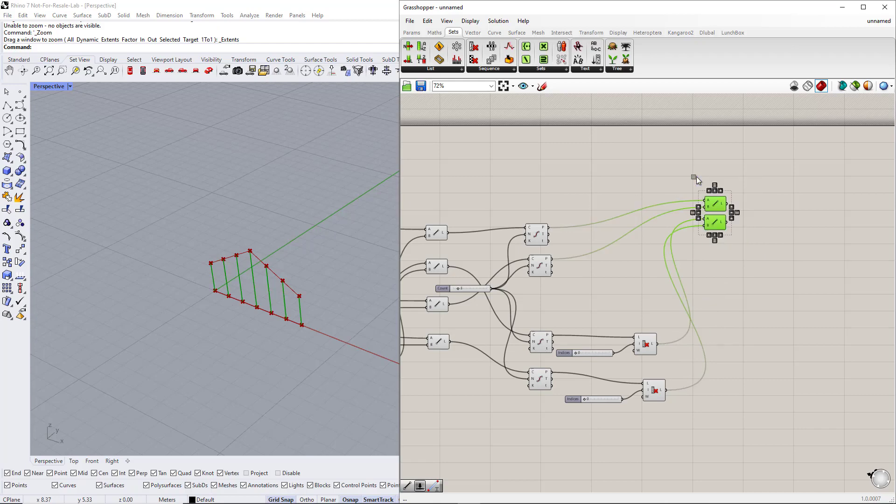
pyautogui.hotkey('ctrl', 'g')
pyautogui.scroll(5, 720, 195)
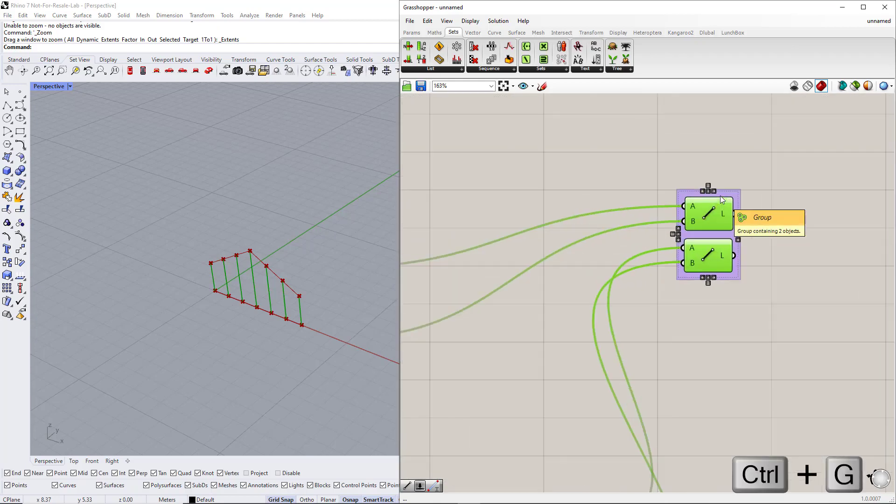
pyautogui.rightClick(721, 194)
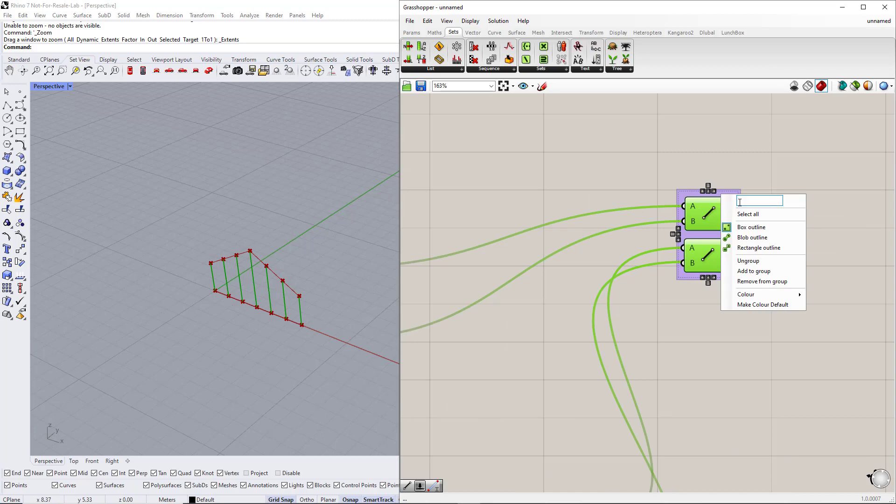
pyautogui.write('Verticals')
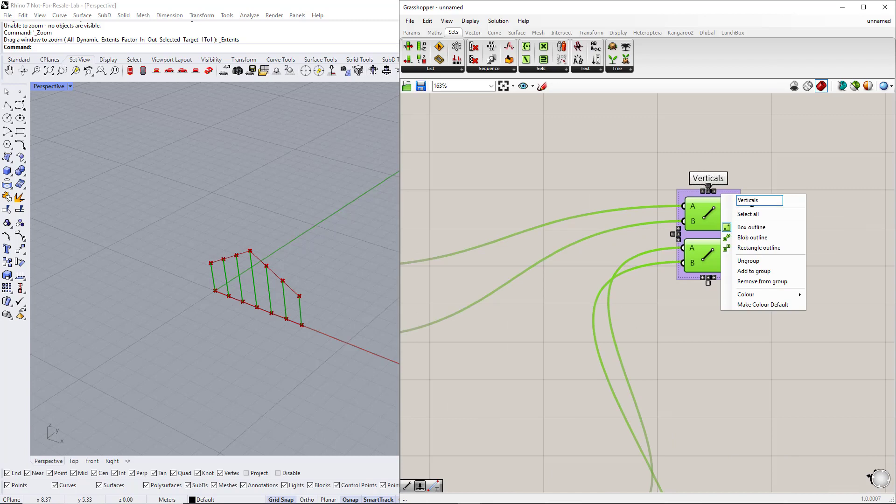
pyautogui.press('Return')
pyautogui.scroll(-5, 729, 241)
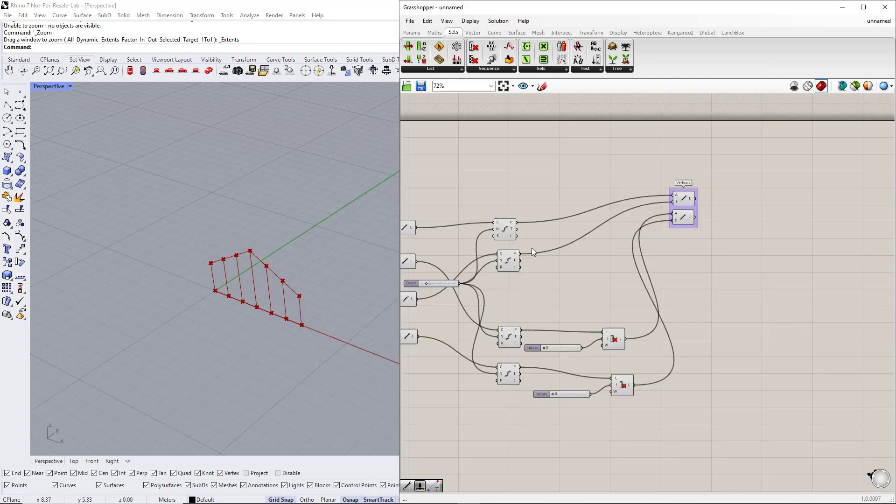
# - Compare the division points of the first and second Divide Curve components in the viewport
pyautogui.click(503, 236)
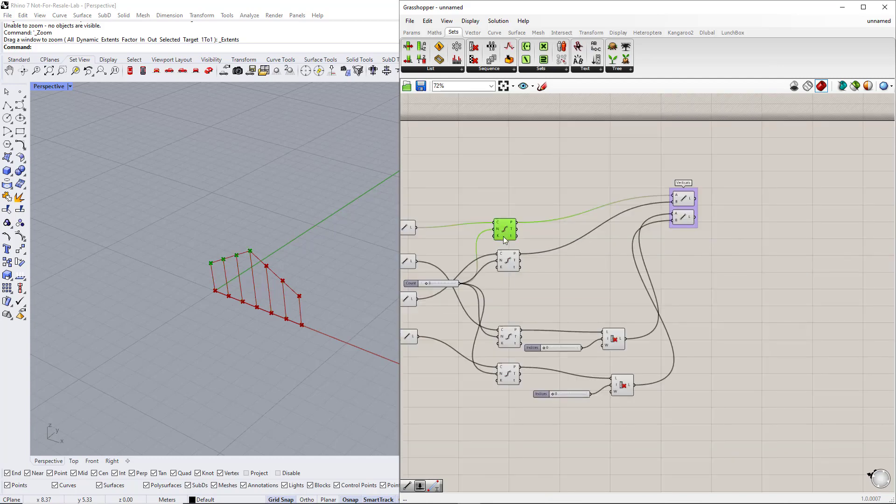
pyautogui.click(507, 262)
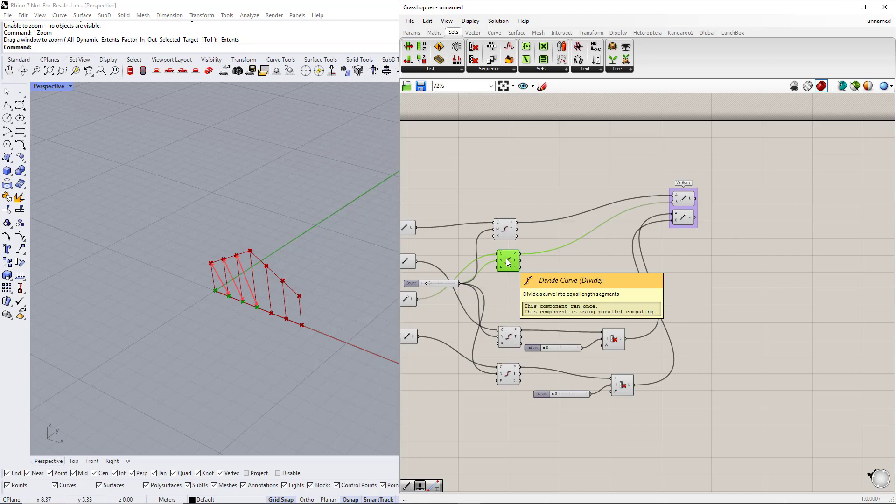
pyautogui.click(504, 234)
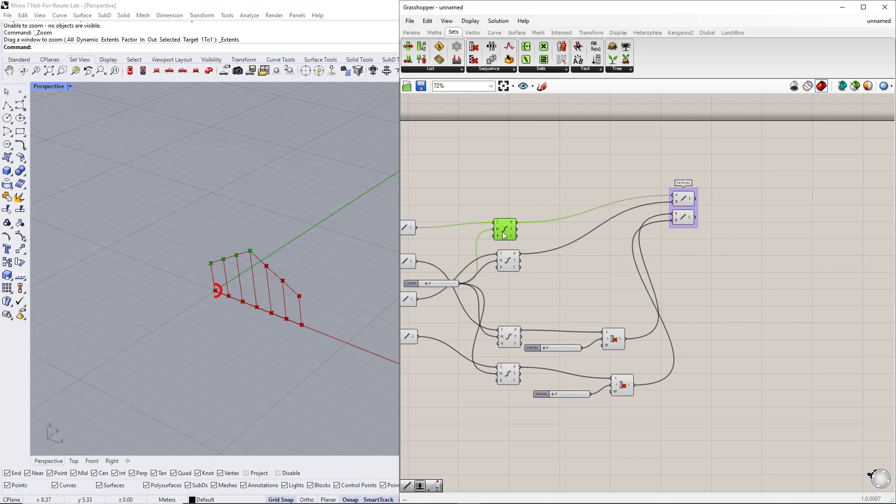
pyautogui.click(510, 262)
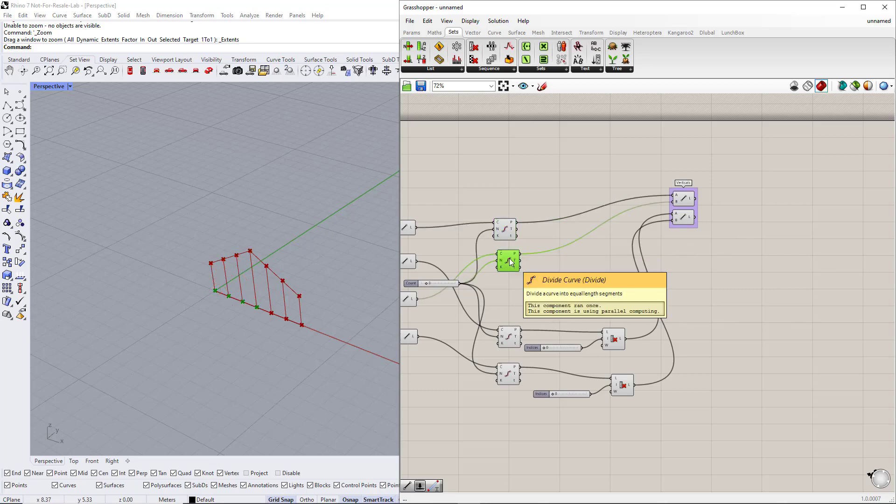
pyautogui.click(507, 237)
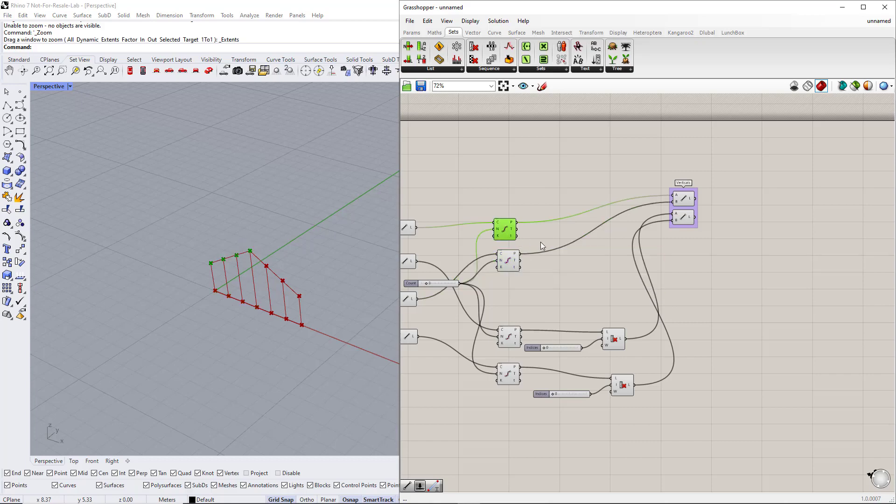
pyautogui.click(612, 267)
# - Add a Cull Index fed by the second Divide Curve's points with an indices slider at 0, and place both below the Verticals group
pyautogui.doubleClick(618, 268)
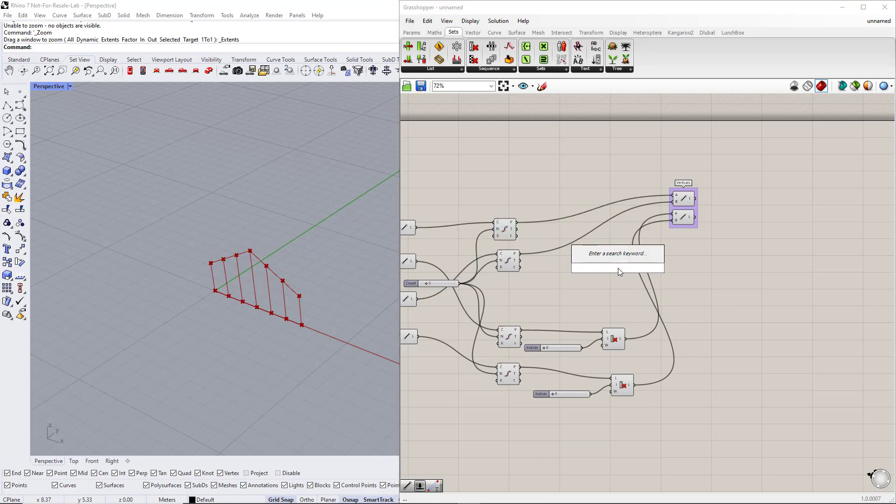
pyautogui.write('cull')
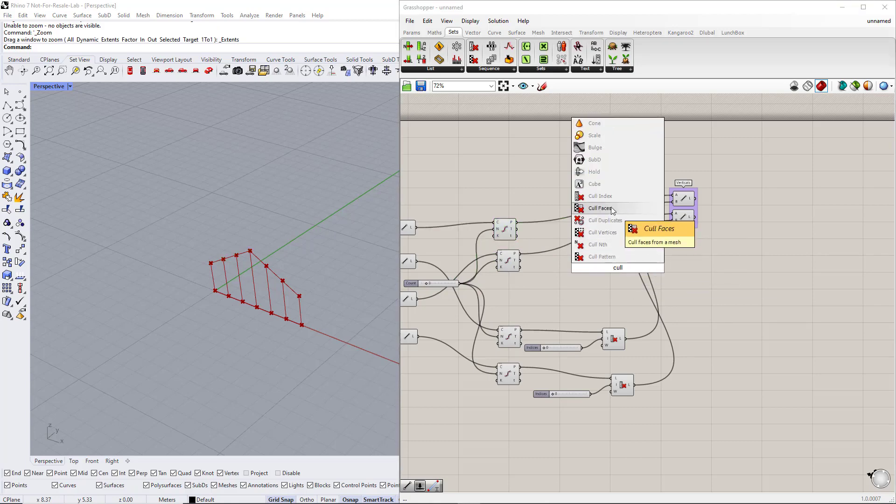
pyautogui.click(610, 197)
pyautogui.click(509, 262)
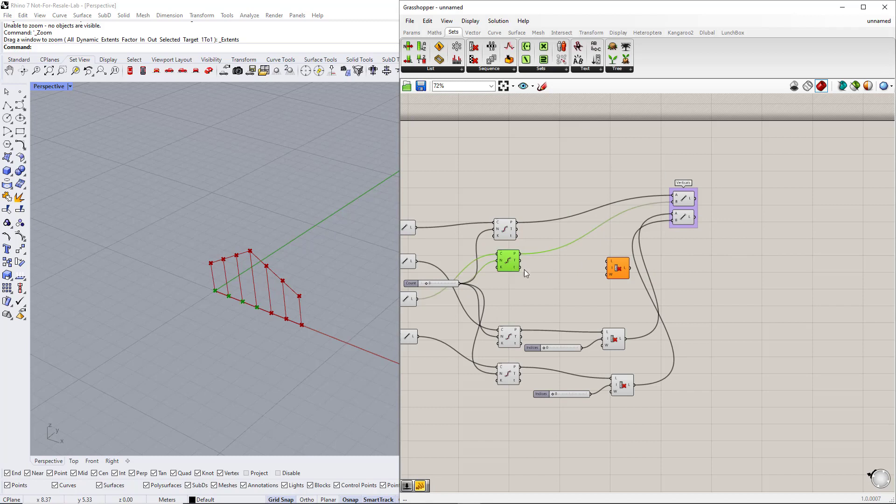
pyautogui.moveTo(607, 268); pyautogui.dragTo(578, 281)
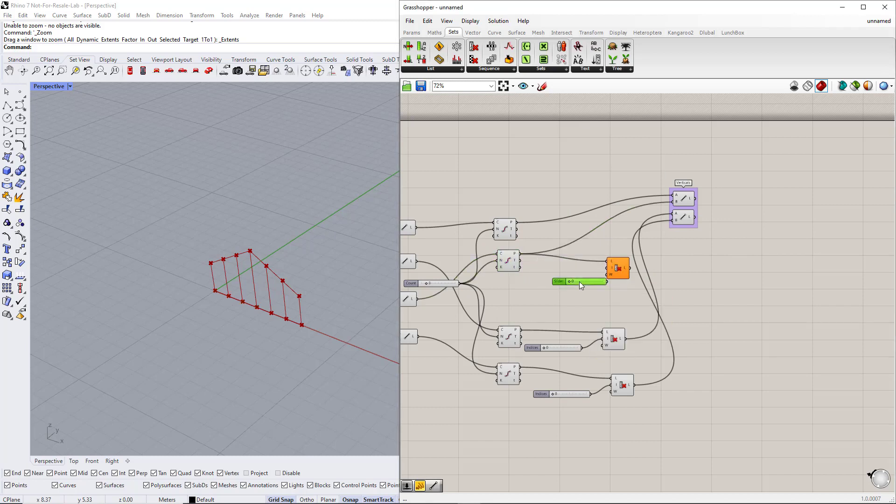
pyautogui.moveTo(584, 282); pyautogui.dragTo(668, 287)
# - Add another Cull Index just above the new one and feed its list input (L) with the first Divide Curve's points
pyautogui.click(674, 262)
pyautogui.doubleClick(674, 261)
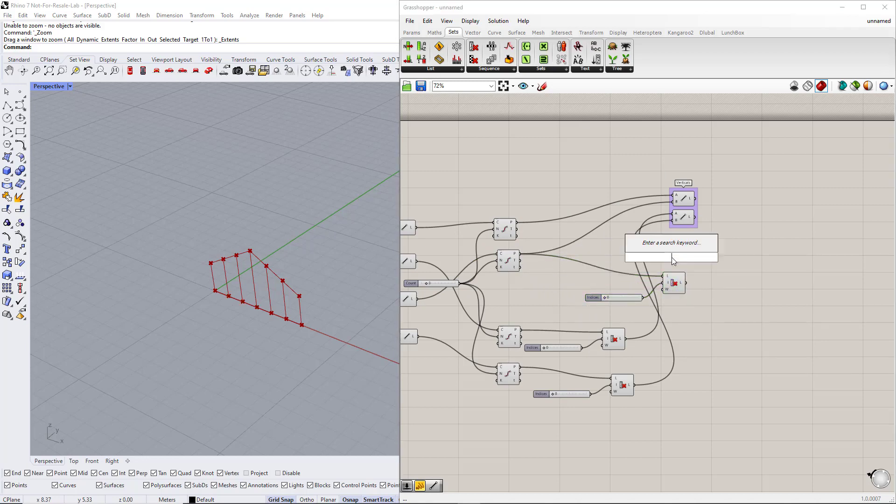
pyautogui.write('cull')
pyautogui.click(666, 232)
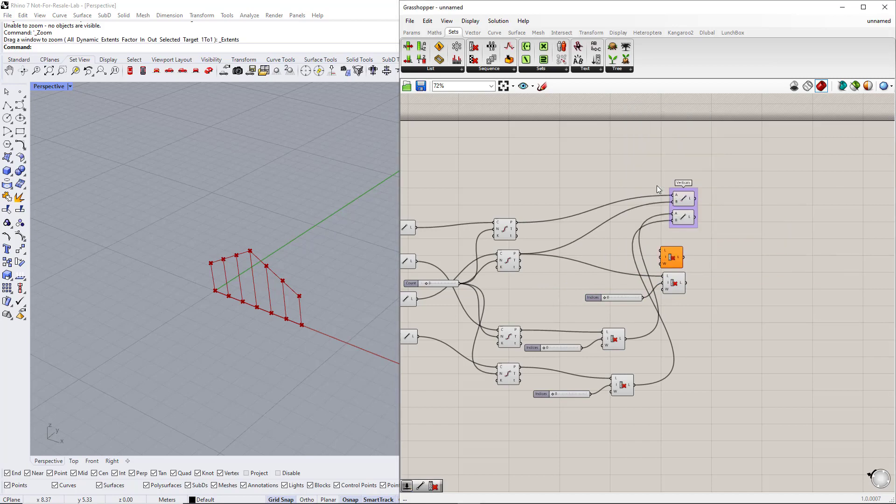
pyautogui.moveTo(579, 237); pyautogui.dragTo(518, 223)
# - Add a number slider with value 2 and connect it to the indices input (I) of the first Divide Curve's Cull Index
pyautogui.doubleClick(601, 260)
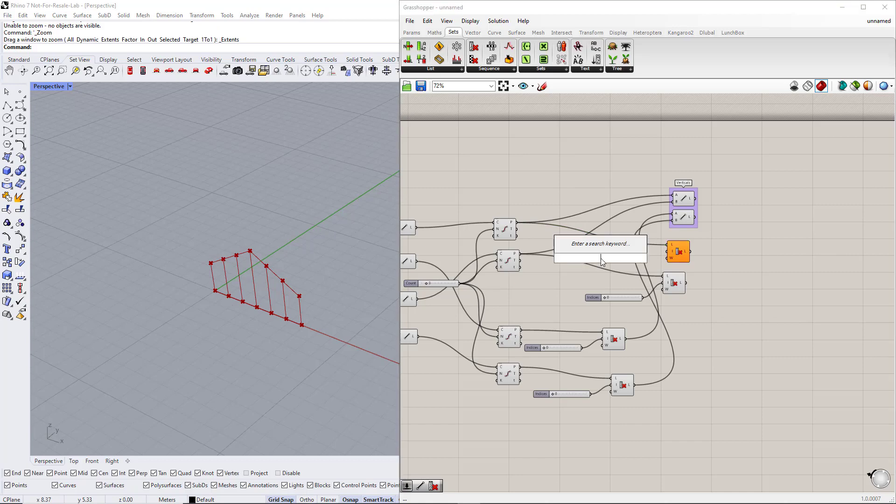
pyautogui.write('2')
pyautogui.press('Return')
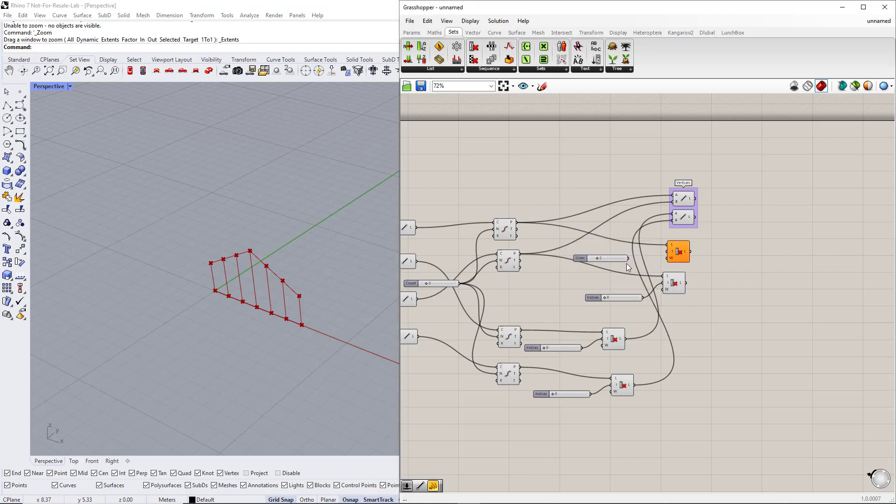
pyautogui.moveTo(630, 258); pyautogui.dragTo(661, 257)
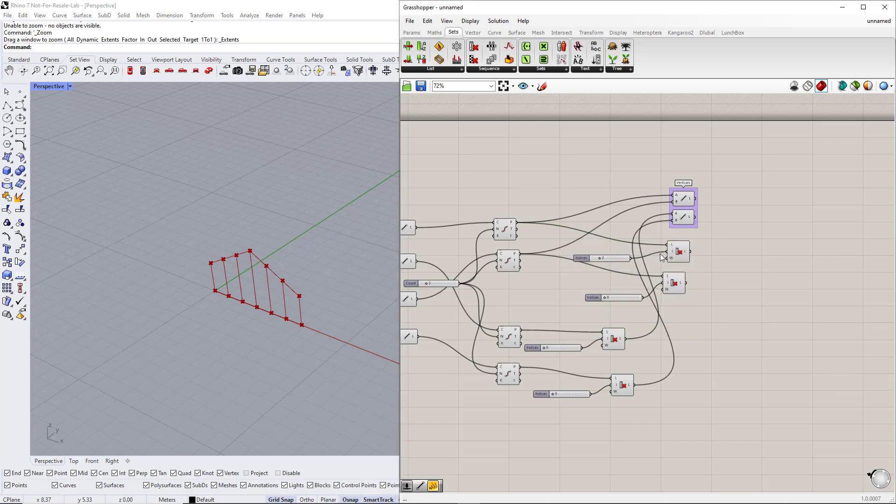
# - Set that indices slider's minimum to -1 and its value to -1, then check the points kept by both new Cull Index components
pyautogui.doubleClick(581, 258)
pyautogui.click(587, 274)
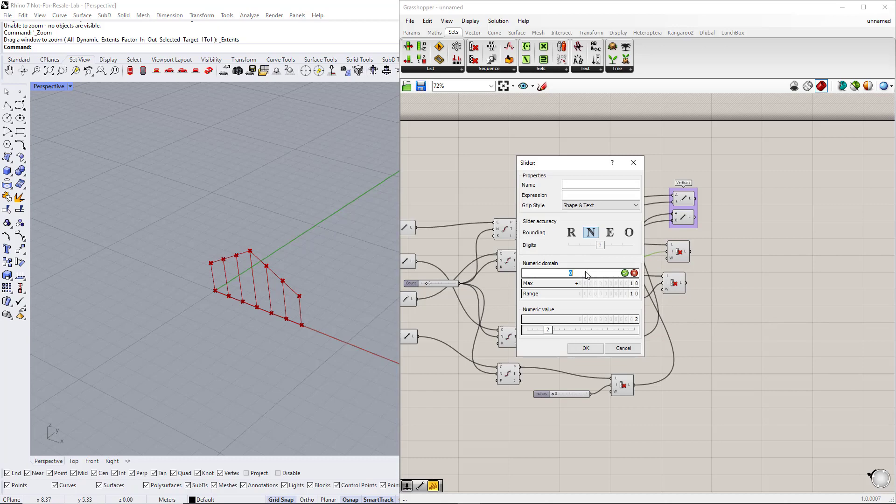
pyautogui.write('-1')
pyautogui.click(625, 273)
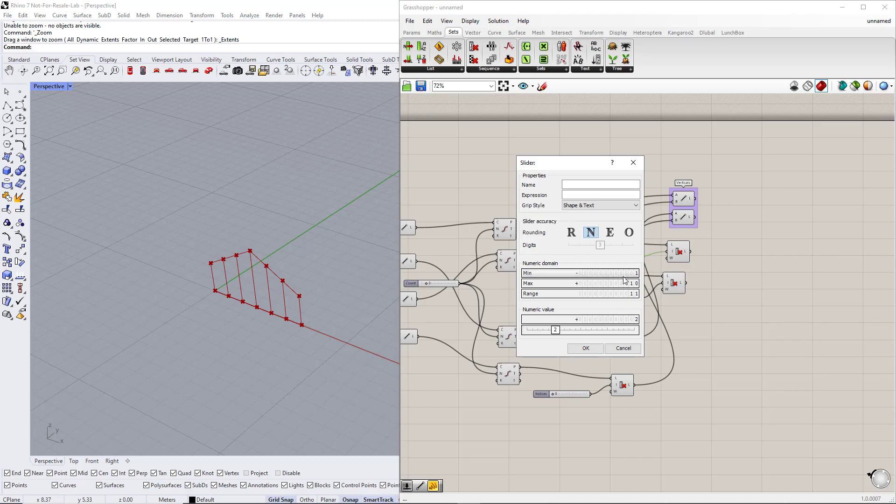
pyautogui.click(585, 348)
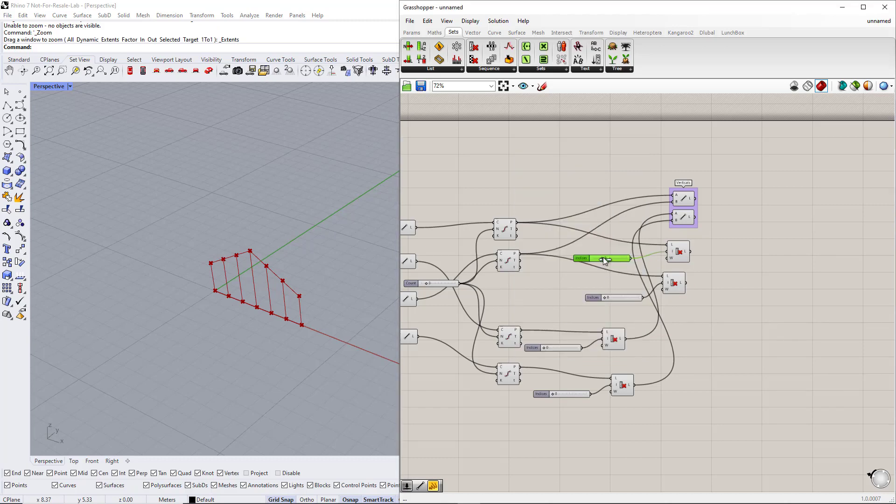
pyautogui.click(676, 254)
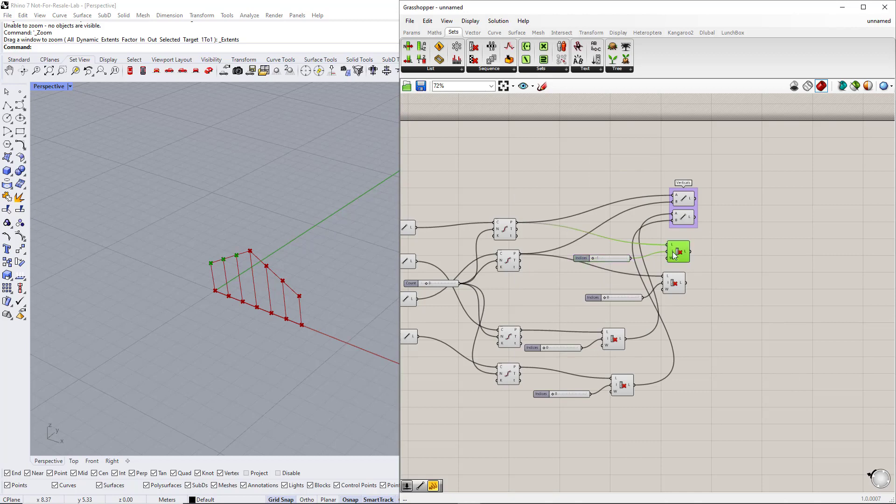
pyautogui.click(676, 286)
# - Add a Line component joining the new upper Cull Index output (A) to the lower one (B) to form diagonals
pyautogui.doubleClick(729, 267)
pyautogui.write('line')
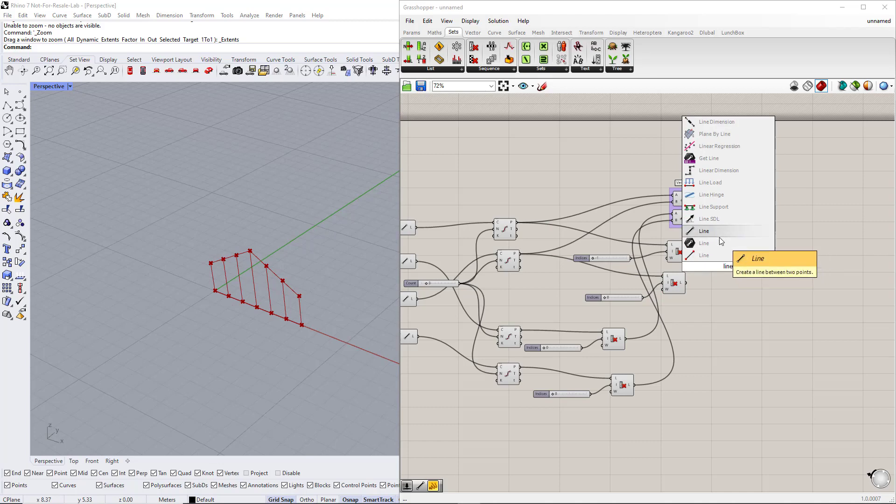
pyautogui.click(700, 243)
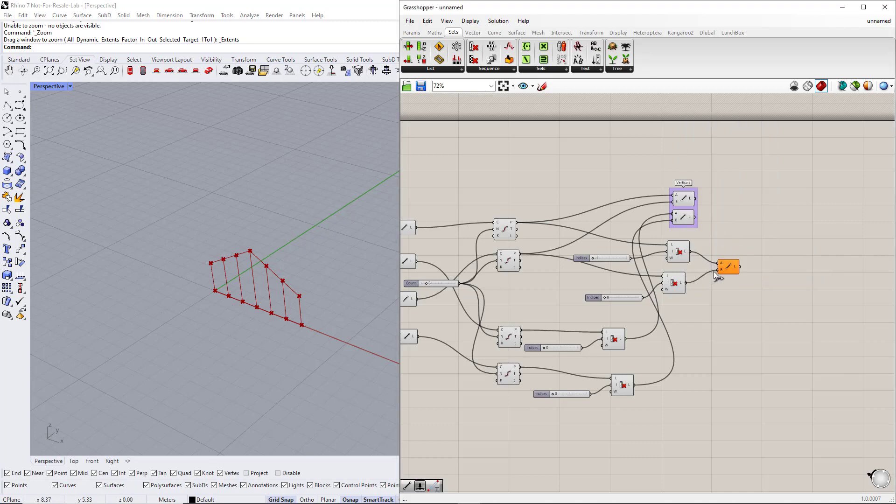
pyautogui.moveTo(714, 272); pyautogui.dragTo(715, 273)
pyautogui.click(729, 268)
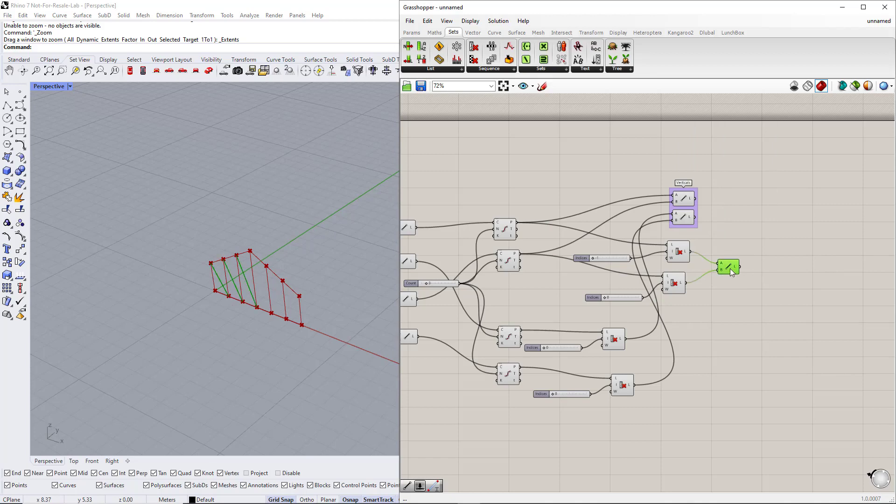
pyautogui.click(733, 284)
# - Duplicate the two diagonal Cull Index components with their sliders and Line, and feed their lists from the third and fourth Divide Curve points
pyautogui.moveTo(735, 303); pyautogui.dragTo(522, 246)
pyautogui.keyDown('alt'); pyautogui.moveTo(668, 245); pyautogui.dragTo(746, 318); pyautogui.keyUp('alt')
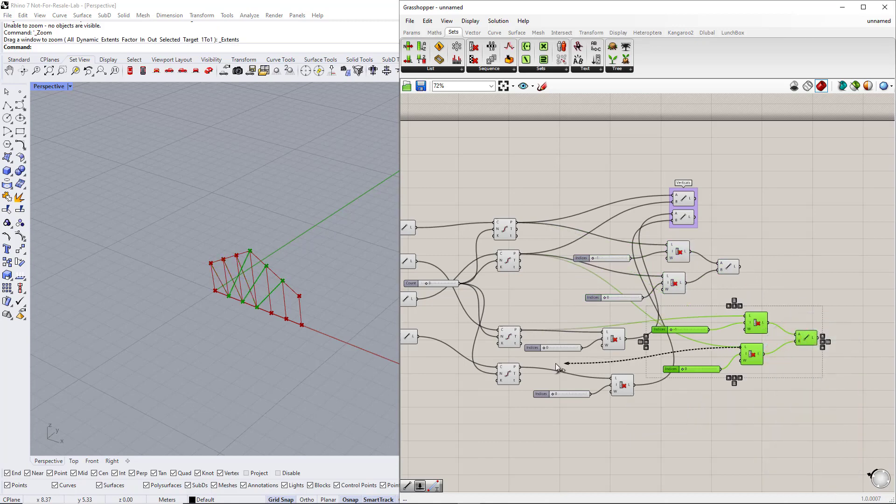
pyautogui.click(777, 387)
pyautogui.click(513, 340)
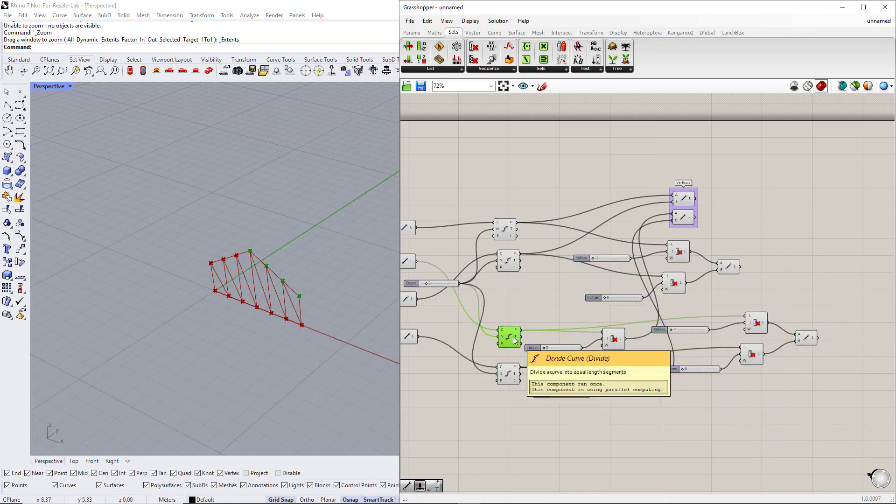
# - Swap the copied Cull Index sliders so the upper component uses index 0 and the lower one uses -1
pyautogui.moveTo(694, 333); pyautogui.dragTo(695, 337)
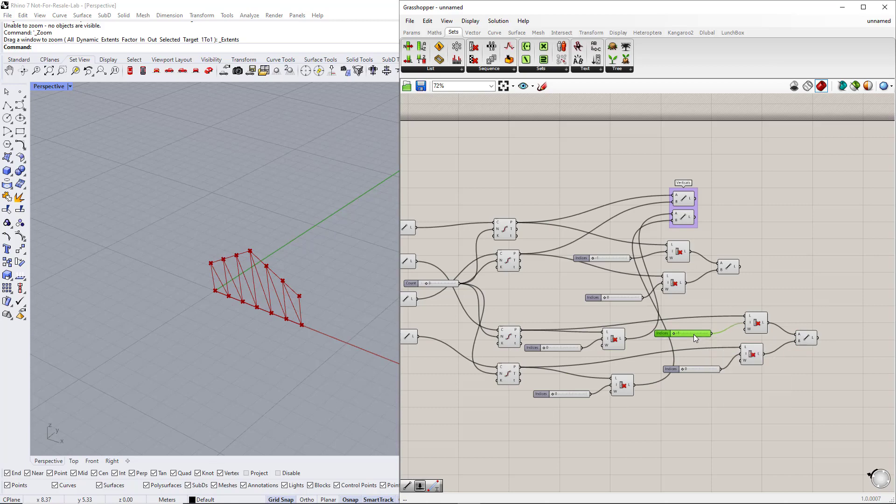
pyautogui.doubleClick(702, 324)
pyautogui.write('0')
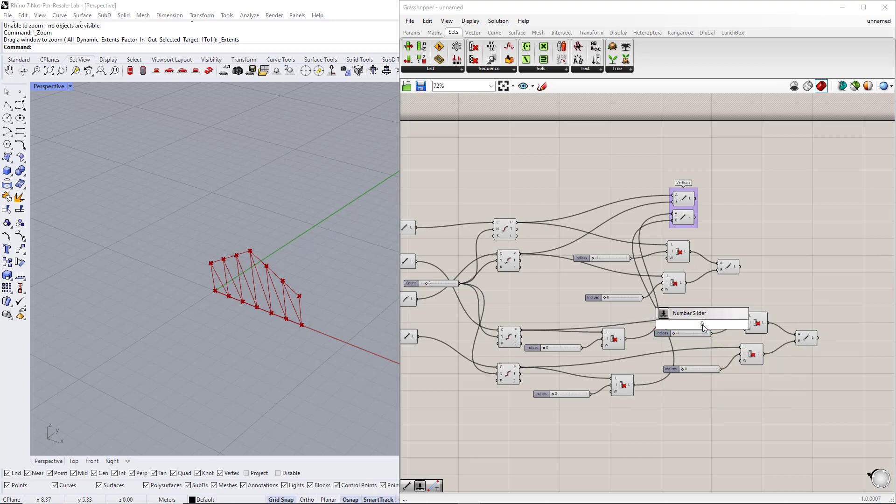
pyautogui.press('Return')
pyautogui.moveTo(732, 324); pyautogui.dragTo(746, 322)
pyautogui.moveTo(689, 334); pyautogui.dragTo(705, 390)
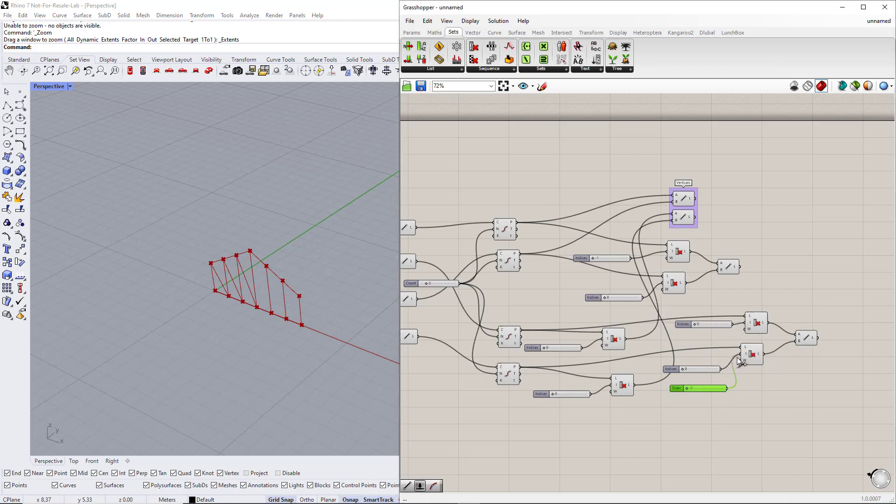
pyautogui.hotkey('ctrl', 'z')
pyautogui.hotkey('ctrl', 'z')
pyautogui.hotkey('ctrl', 'z')
# - Stack the two diagonal Line components together, group them and name the group Diagonals
pyautogui.moveTo(728, 272); pyautogui.dragTo(753, 273)
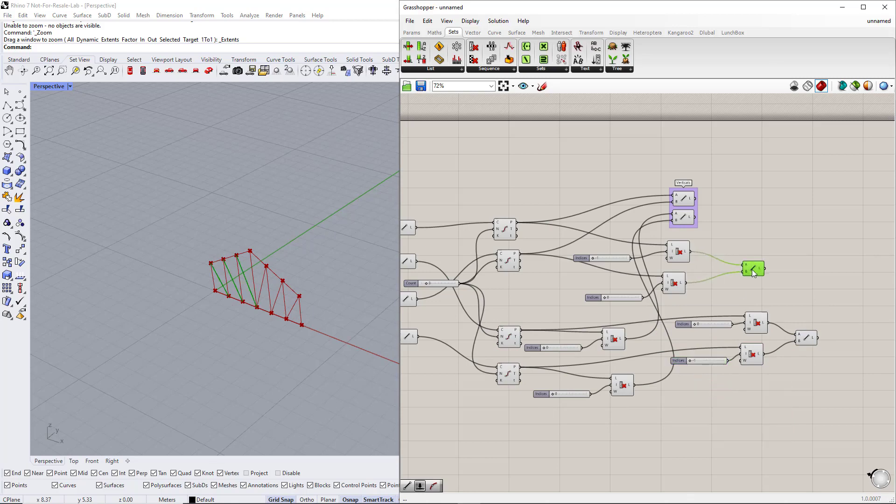
pyautogui.moveTo(806, 338); pyautogui.dragTo(799, 297)
pyautogui.moveTo(753, 271); pyautogui.dragTo(797, 274)
pyautogui.hotkey('ctrl', 'g')
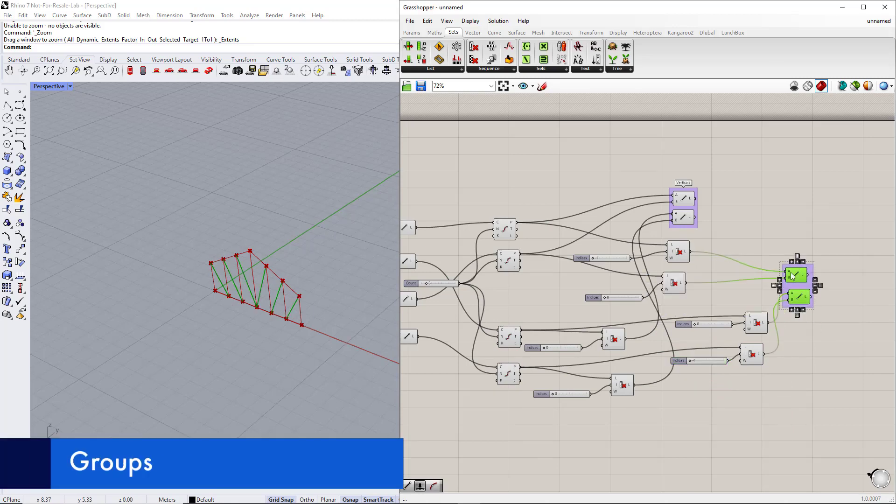
pyautogui.scroll(2, 791, 274)
pyautogui.rightClick(792, 284)
pyautogui.write('Diagonal')
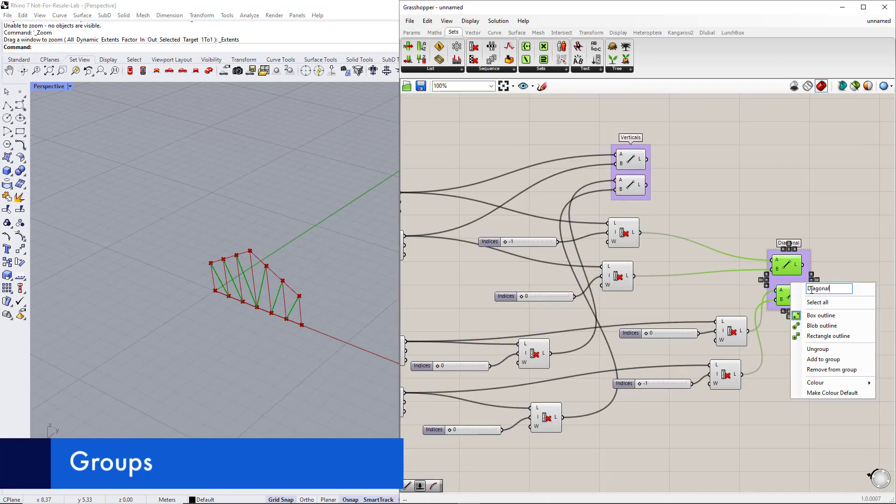
pyautogui.write('s')
pyautogui.press('Return')
# - Move the two upper-chord Line components below the Diagonals group, then group them under the name Upper chord
pyautogui.scroll(-3, 815, 192)
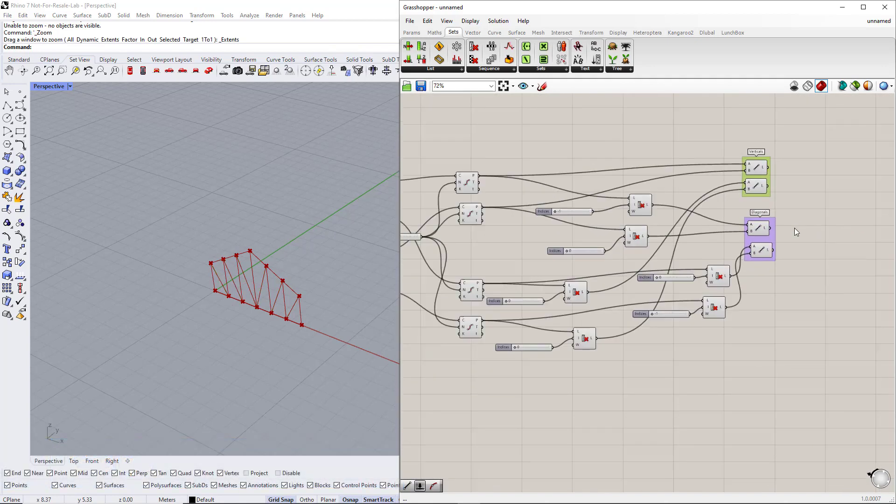
pyautogui.hotkey('ctrl', 'v')
pyautogui.moveTo(429, 201); pyautogui.dragTo(772, 281)
pyautogui.scroll(2, 772, 281)
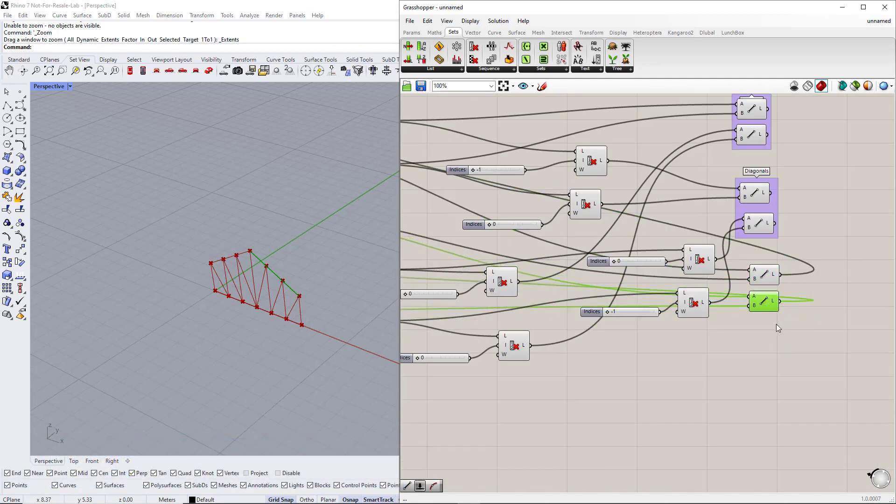
pyautogui.hotkey('ctrl', 'g')
pyautogui.rightClick(764, 272)
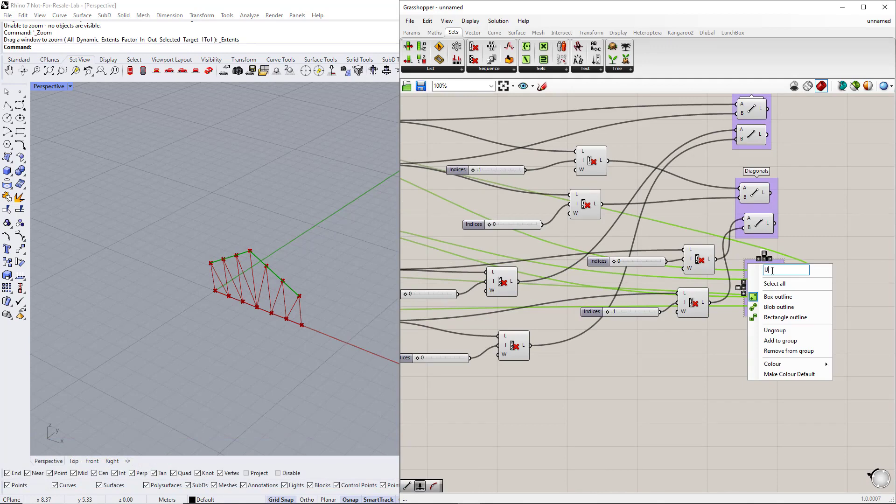
pyautogui.write('Upper chord')
pyautogui.click(817, 409)
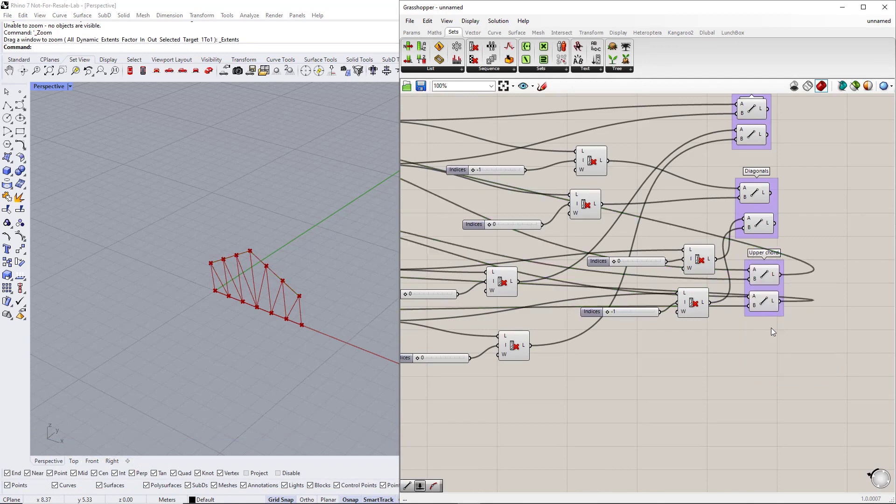
# - Disable the preview of the two Line components feeding the middle Divide Curve components
pyautogui.scroll(-5, 694, 353)
pyautogui.click(742, 293)
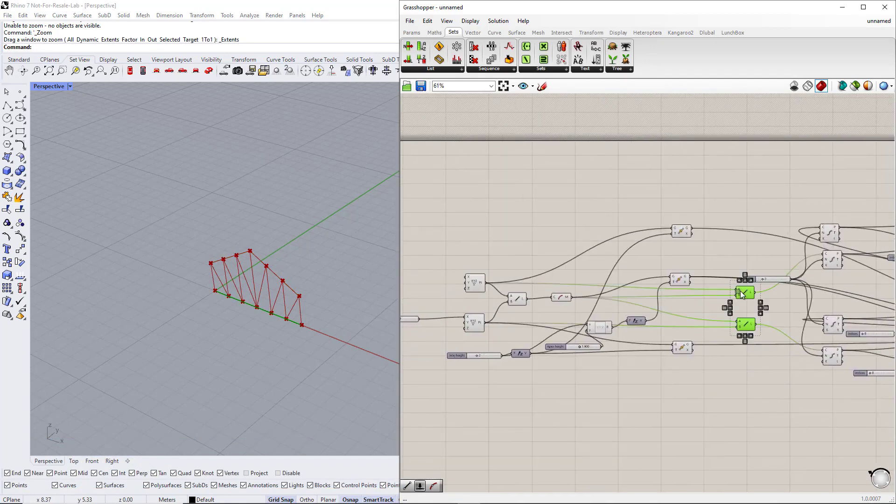
pyautogui.scroll(1, 743, 293)
pyautogui.middleClick(745, 293)
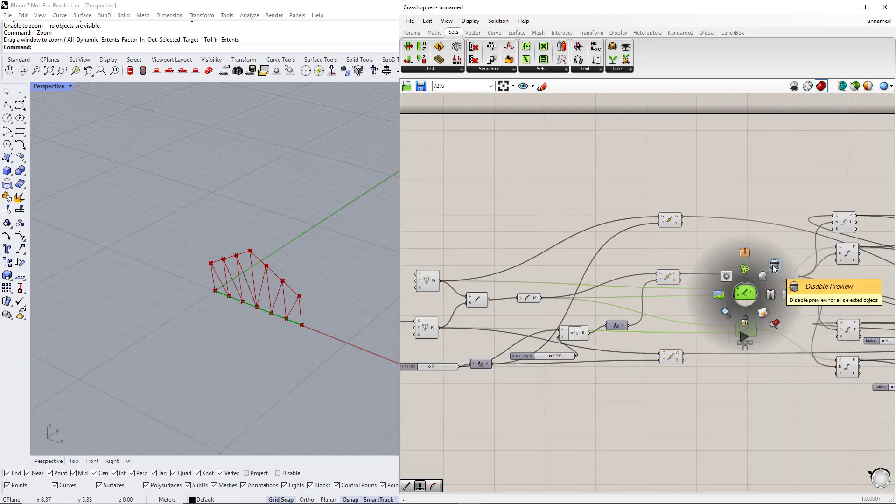
pyautogui.click(788, 294)
# - Move the lower-chord Line component below the Upper chord group, and put it in a group named Lower chord
pyautogui.scroll(-3, 468, 323)
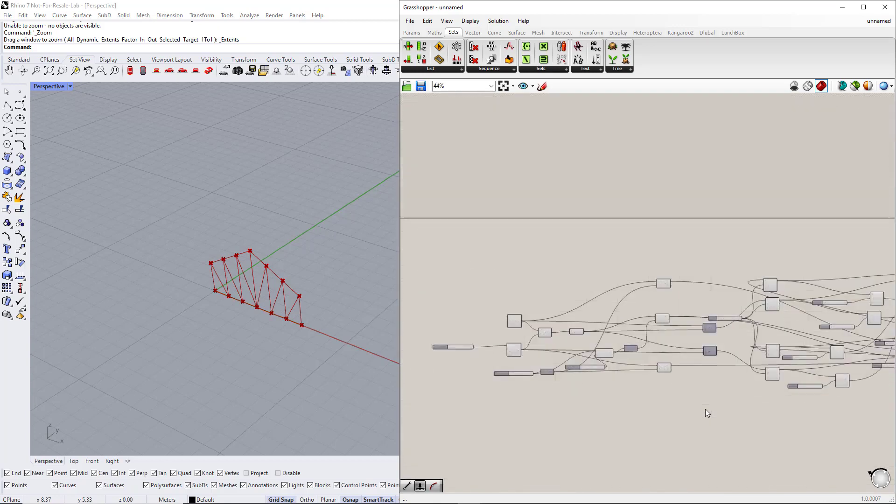
pyautogui.scroll(8, 701, 333)
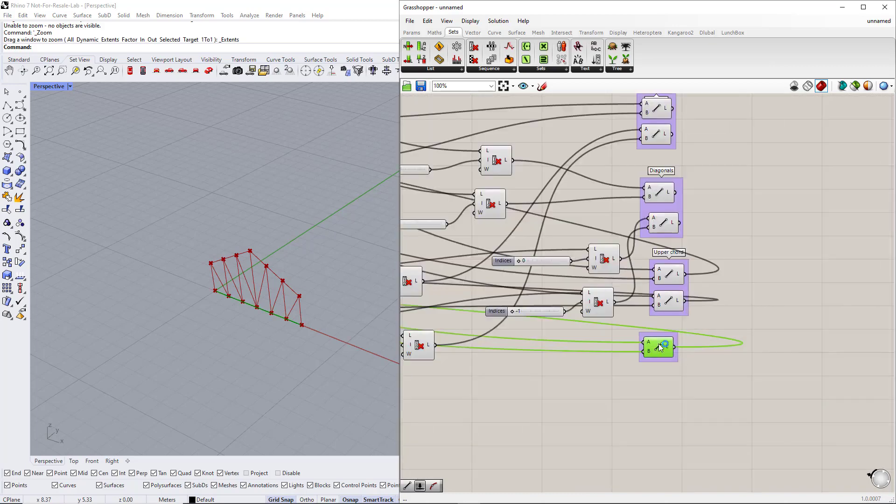
pyautogui.rightClick(652, 331)
pyautogui.write('Lower chord')
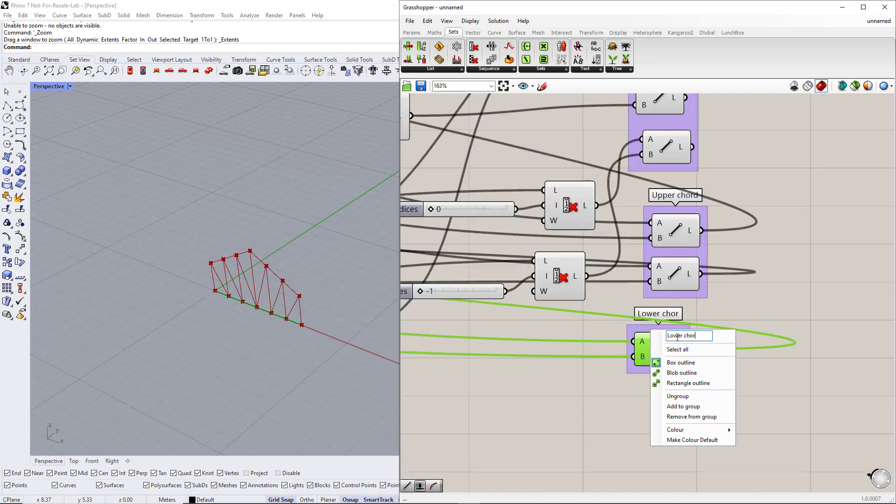
pyautogui.press('Return')
# - Colour the Lower chord group turquoise and the Upper chord group red, and change the Diagonals group's colour
pyautogui.rightClick(679, 373)
pyautogui.moveTo(703, 471)
pyautogui.click(836, 460)
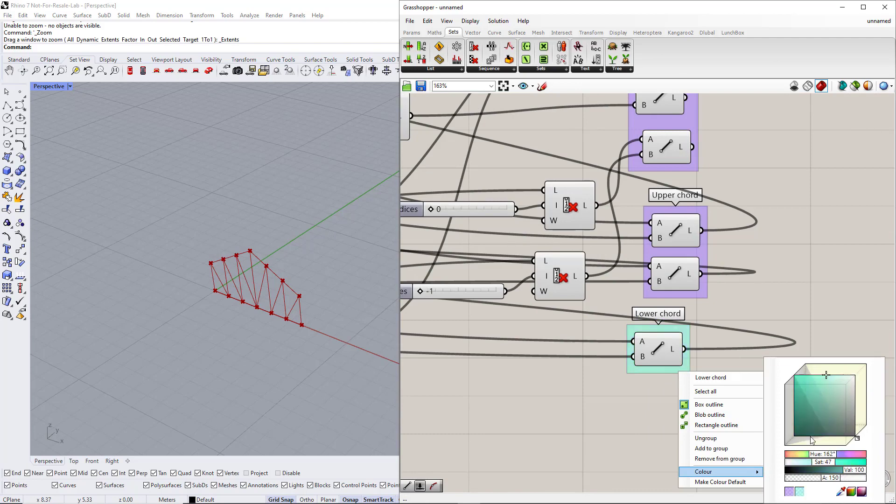
pyautogui.rightClick(683, 251)
pyautogui.moveTo(714, 350)
pyautogui.click(827, 382)
pyautogui.scroll(-4, 832, 295)
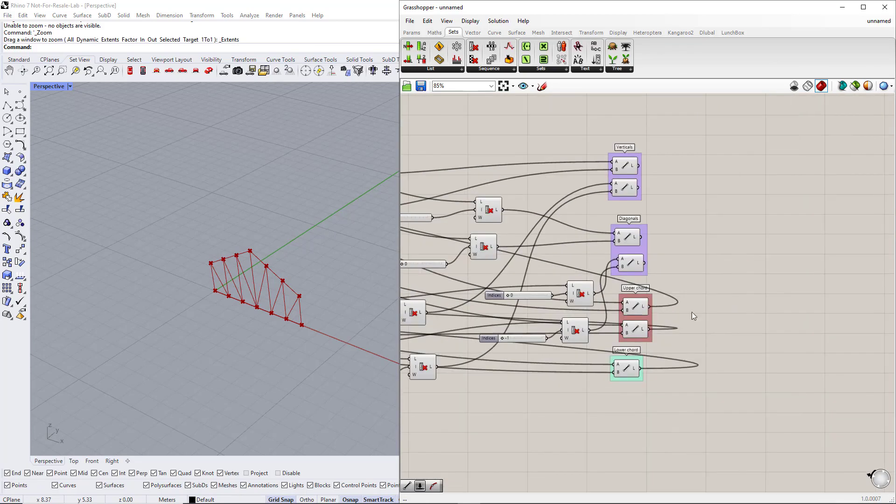
pyautogui.rightClick(636, 252)
pyautogui.click(805, 449)
# - Move the Apex height and Side height sliders directly beneath the Total length slider at the start of the definition
pyautogui.moveTo(764, 302); pyautogui.dragTo(886, 308, button='right')
pyautogui.scroll(-2, 651, 327)
pyautogui.moveTo(651, 327); pyautogui.dragTo(564, 335, button='right')
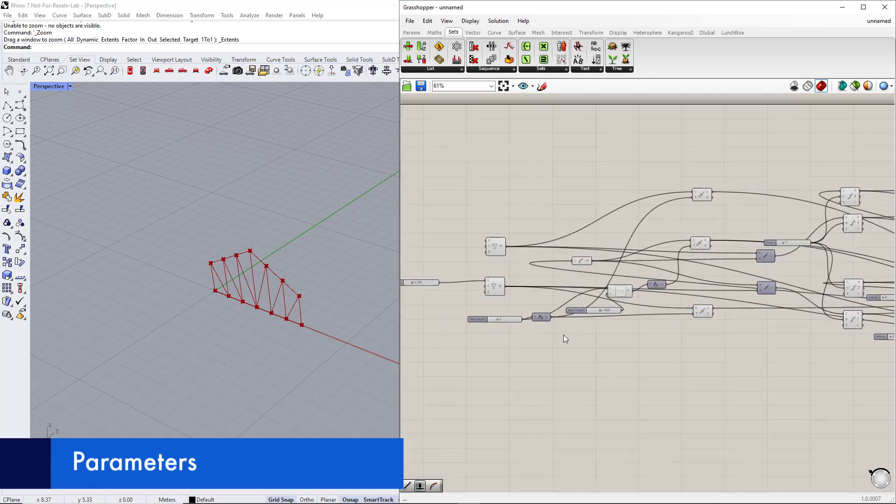
pyautogui.scroll(1, 563, 334)
pyautogui.click(595, 310)
pyautogui.moveTo(595, 310); pyautogui.dragTo(511, 325, button='right')
pyautogui.moveTo(490, 294); pyautogui.dragTo(438, 287)
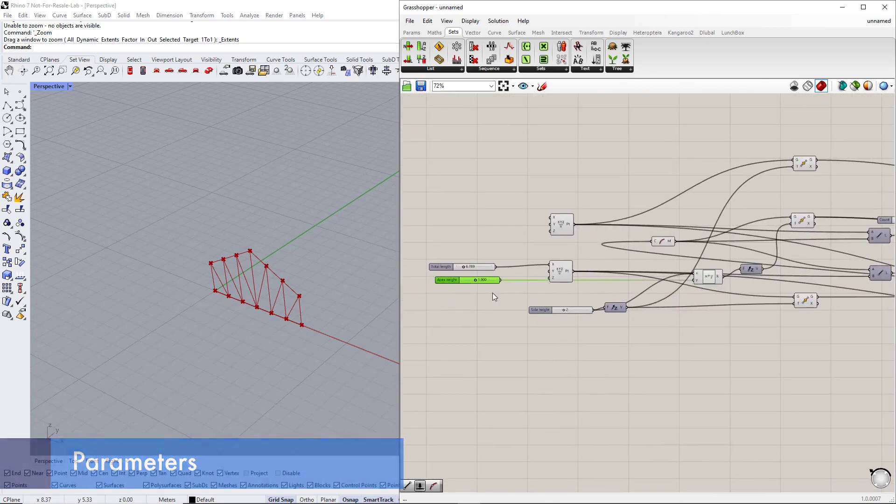
pyautogui.moveTo(492, 293); pyautogui.dragTo(594, 290, button='right')
pyautogui.click(622, 314)
pyautogui.moveTo(623, 314); pyautogui.dragTo(530, 299)
# - Move the Count slider beneath the Side height slider and set Side height to 1
pyautogui.scroll(-2, 686, 353)
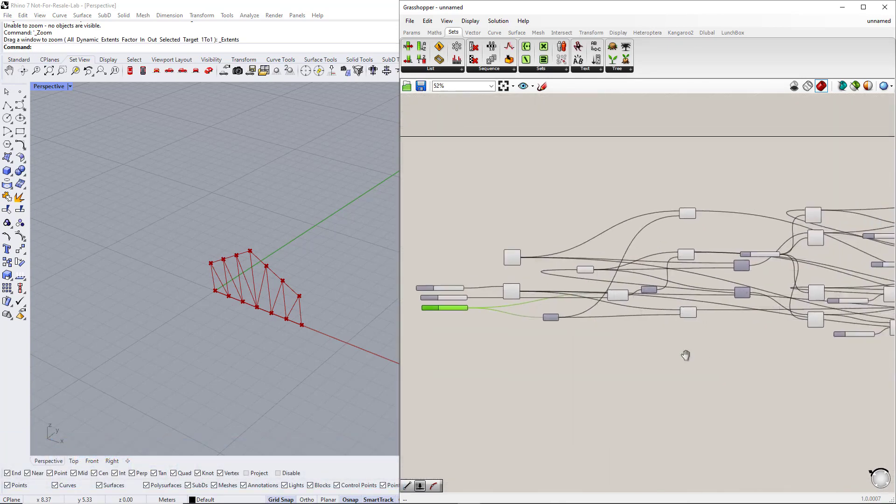
pyautogui.scroll(3, 747, 257)
pyautogui.moveTo(749, 260); pyautogui.dragTo(581, 371)
pyautogui.moveTo(582, 372); pyautogui.dragTo(858, 321, button='right')
pyautogui.moveTo(858, 321); pyautogui.dragTo(493, 333)
pyautogui.moveTo(495, 300); pyautogui.dragTo(463, 316)
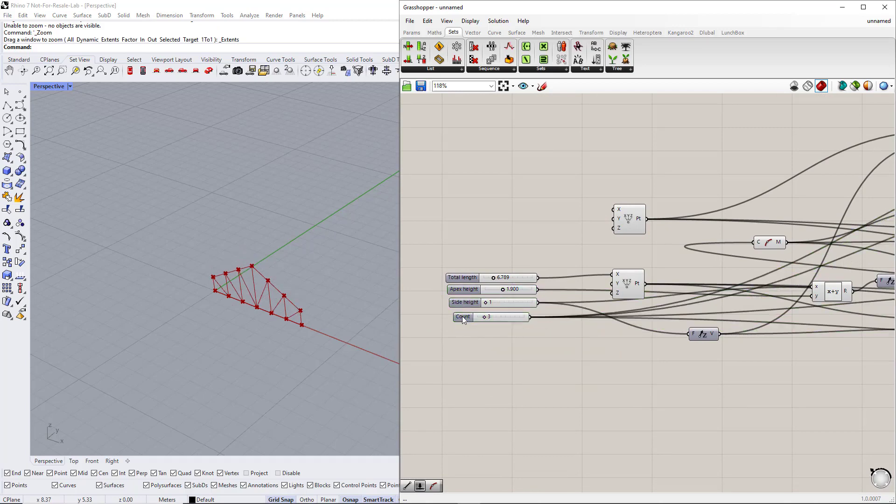
# - Rename the Count slider to Number of bays and align it with the sliders above
pyautogui.scroll(2, 462, 316)
pyautogui.doubleClick(462, 318)
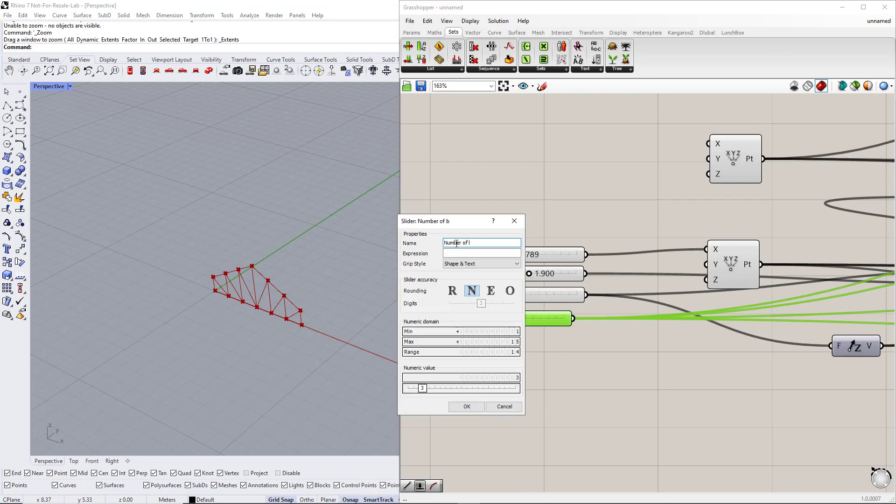
pyautogui.write('Number of bays')
pyautogui.click(467, 406)
pyautogui.moveTo(504, 321); pyautogui.dragTo(493, 321)
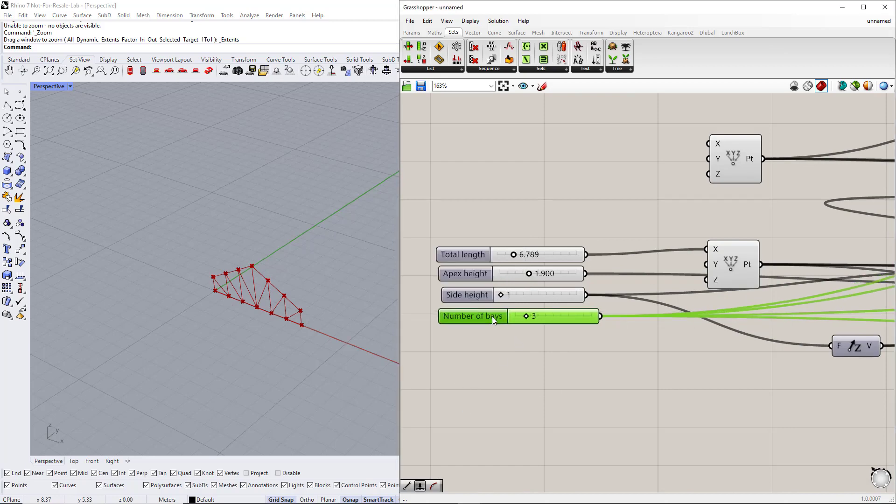
# - Group the four sliders, name the group Parameters and colour it turquoise
pyautogui.moveTo(417, 345)
pyautogui.mouseDown()
pyautogui.moveTo(517, 266)
pyautogui.moveTo(638, 208)
pyautogui.mouseUp()
pyautogui.hotkey('ctrl', 'g')
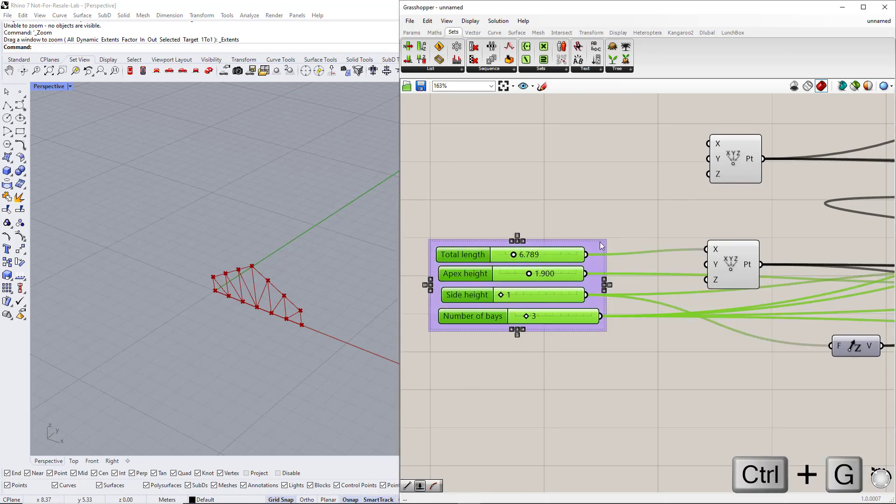
pyautogui.rightClick(599, 245)
pyautogui.write('Para')
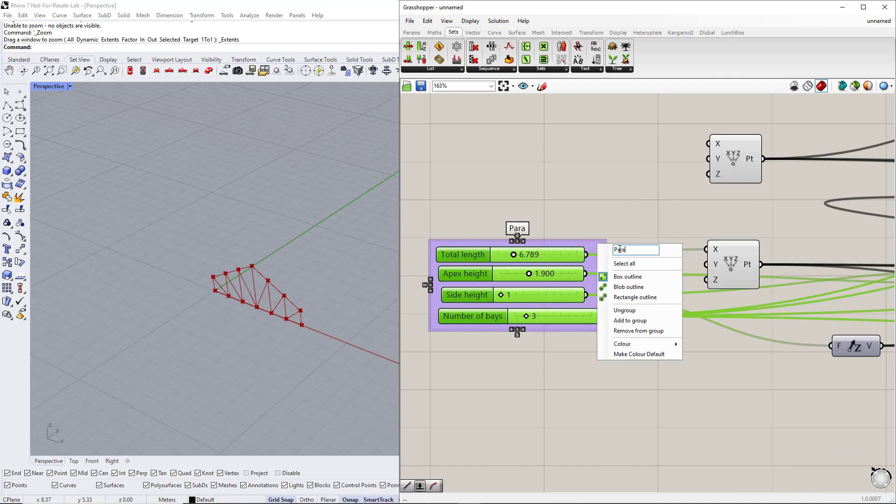
pyautogui.write('meters')
pyautogui.moveTo(649, 344)
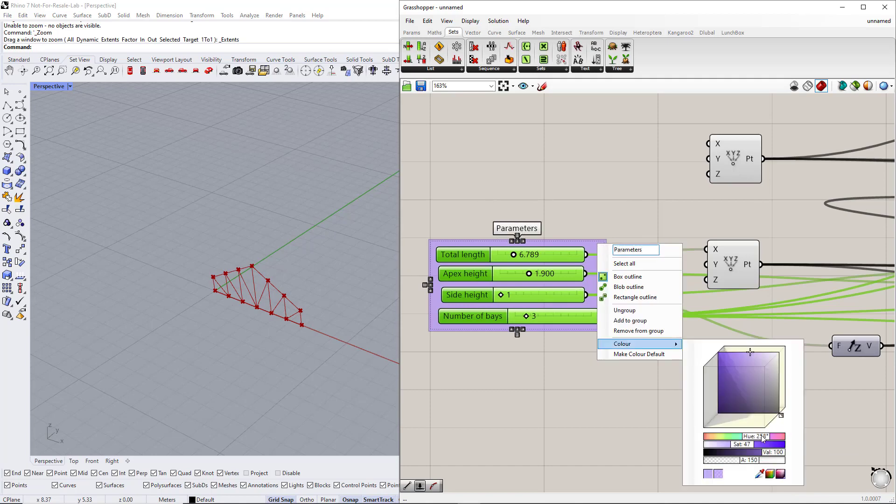
pyautogui.moveTo(764, 436); pyautogui.dragTo(728, 444)
pyautogui.click(564, 367)
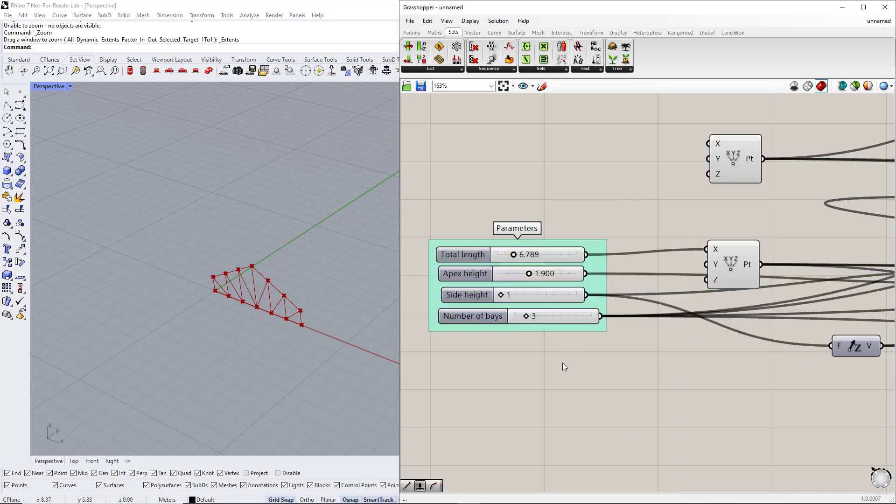
# - Switch the Total length slider to whole numbers, set it to 18 and inspect the resulting truss
pyautogui.click(476, 305)
pyautogui.scroll(2, 272, 327)
pyautogui.scroll(-4, 296, 340)
pyautogui.scroll(2, 303, 345)
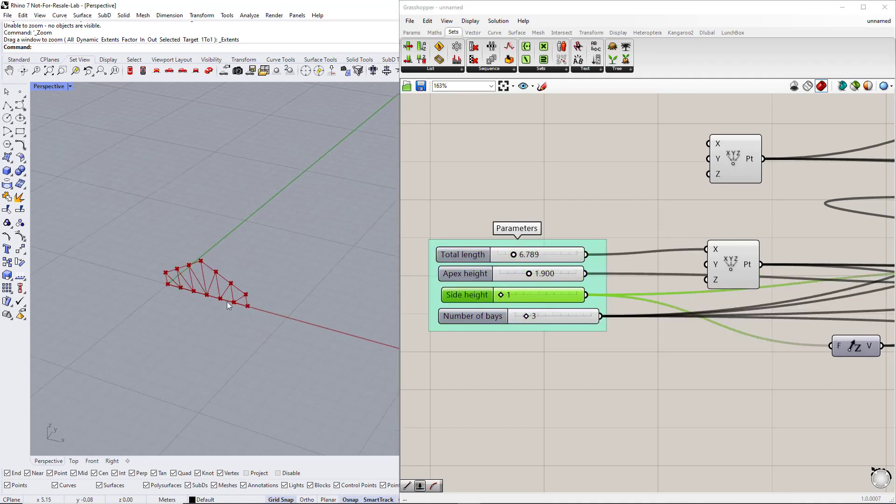
pyautogui.moveTo(502, 295)
pyautogui.mouseDown()
pyautogui.moveTo(513, 299)
pyautogui.moveTo(503, 299)
pyautogui.mouseUp()
pyautogui.moveTo(514, 254); pyautogui.dragTo(544, 255)
pyautogui.rightClick(483, 254)
pyautogui.click(531, 303)
pyautogui.scroll(-2, 339, 301)
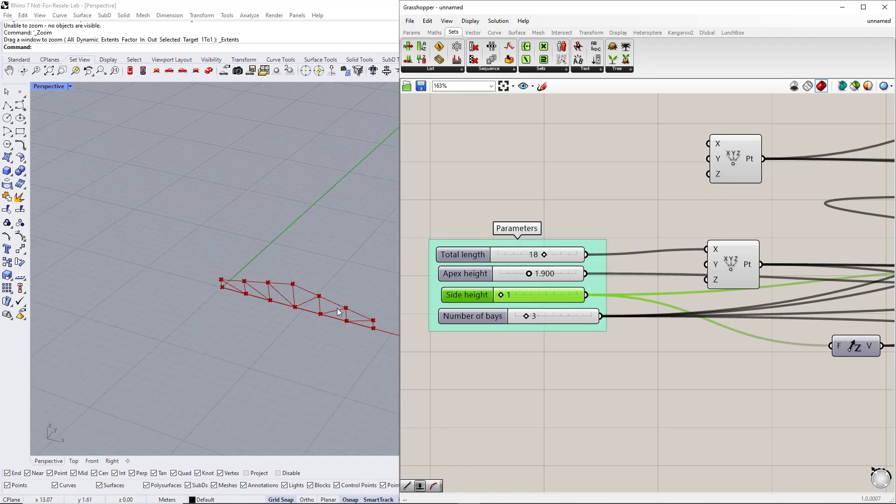
pyautogui.keyDown('shift'); pyautogui.moveTo(344, 316); pyautogui.dragTo(237, 306, button='right'); pyautogui.keyUp('shift')
pyautogui.scroll(3, 238, 308)
pyautogui.scroll(3, 240, 307)
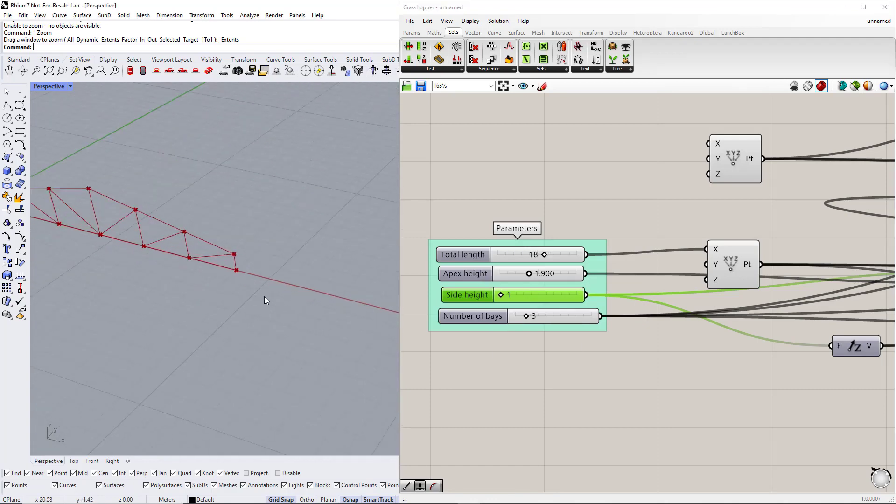
pyautogui.scroll(-5, 265, 300)
# - Set the Apex height to 1.286, the Side height to 3 and the Total length to 16
pyautogui.moveTo(529, 274)
pyautogui.mouseDown()
pyautogui.moveTo(568, 277)
pyautogui.moveTo(500, 275)
pyautogui.moveTo(519, 276)
pyautogui.mouseUp()
pyautogui.moveTo(544, 256); pyautogui.dragTo(574, 257)
pyautogui.moveTo(502, 296); pyautogui.dragTo(526, 317)
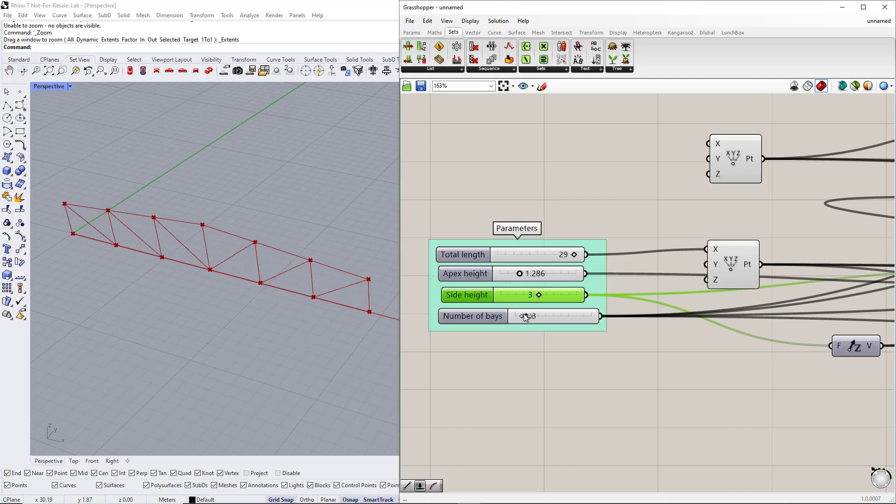
pyautogui.moveTo(570, 262); pyautogui.dragTo(537, 260)
pyautogui.scroll(3, 164, 284)
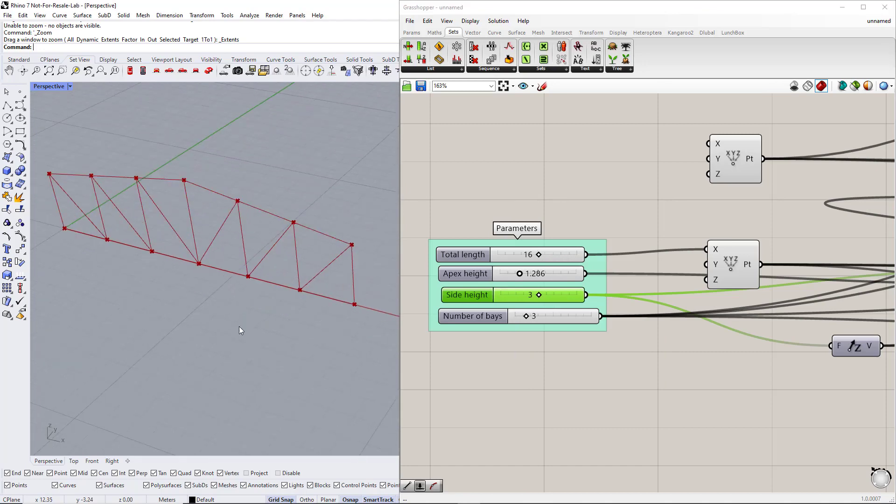
pyautogui.click(547, 364)
pyautogui.scroll(-6, 570, 350)
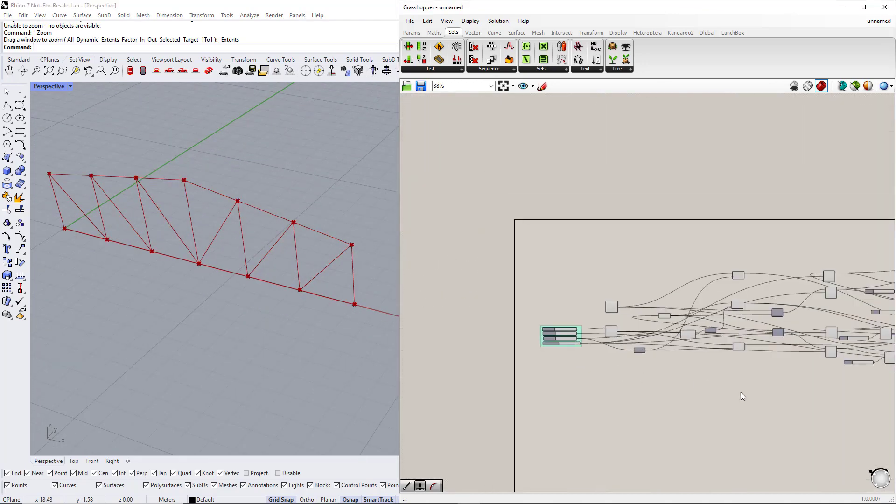
# - Place a Dlubal RFEM 6 Member component on the canvas beside the Verticals, Diagonals and chord groups
pyautogui.moveTo(741, 392); pyautogui.dragTo(572, 350, button='right')
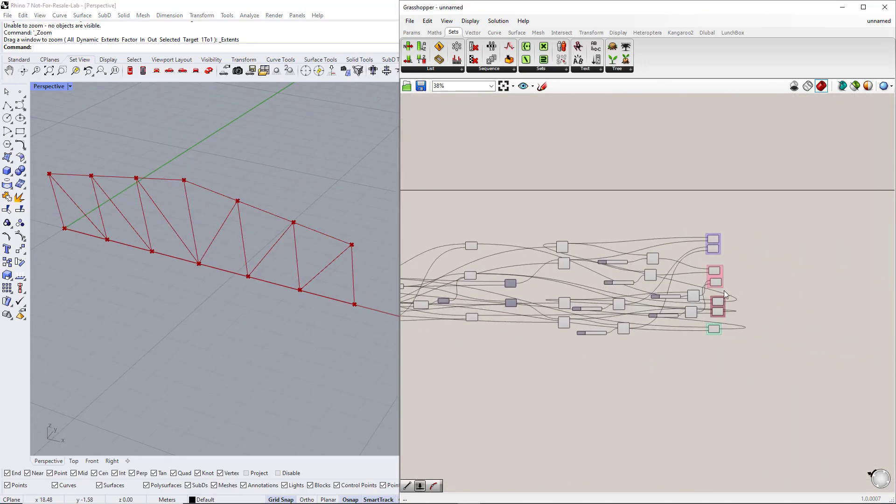
pyautogui.scroll(4, 736, 275)
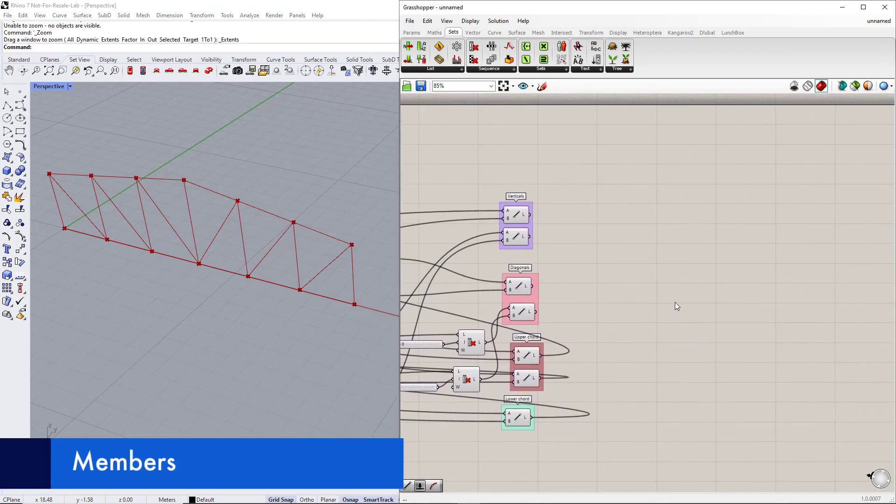
pyautogui.click(705, 33)
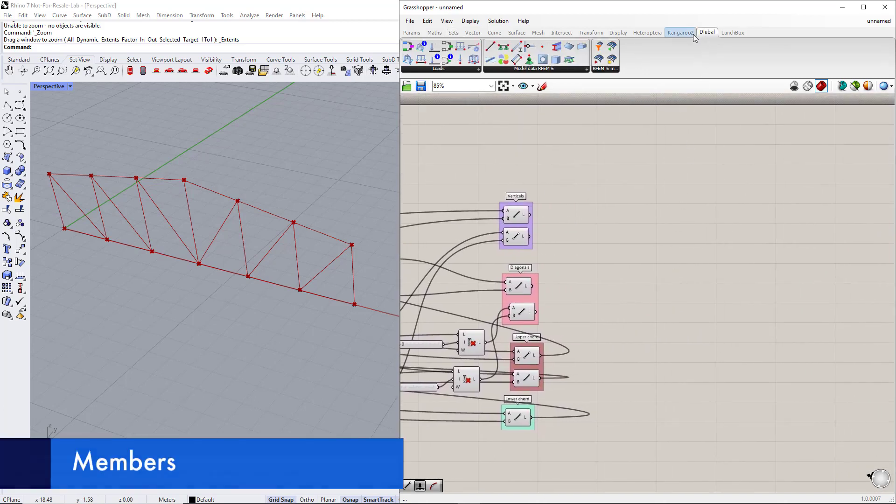
pyautogui.moveTo(516, 49); pyautogui.dragTo(557, 101)
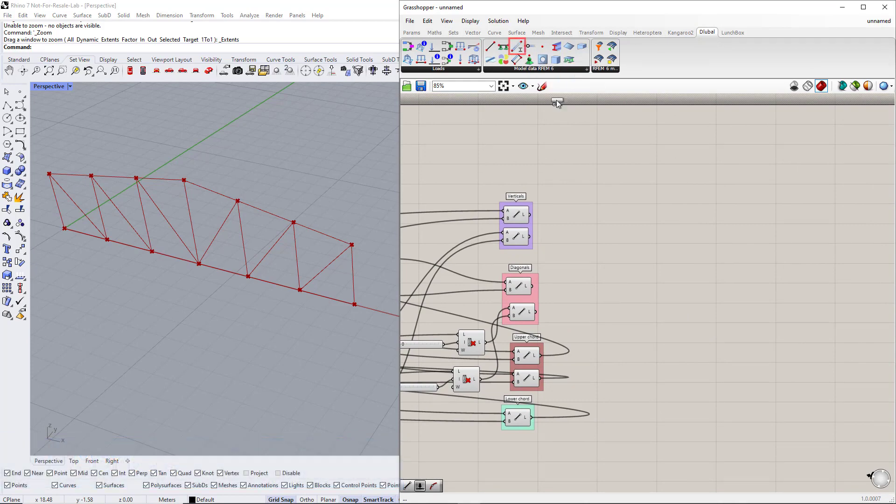
pyautogui.moveTo(697, 296); pyautogui.dragTo(698, 297)
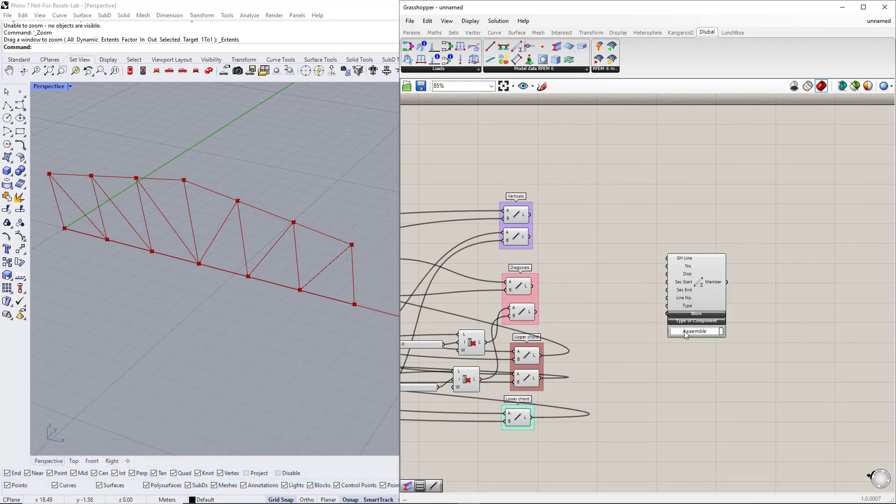
# - Add a Value List, connect it to the Member's Type input as TYPE_BEAM and shift both components away from the line groups
pyautogui.doubleClick(640, 360)
pyautogui.write('value')
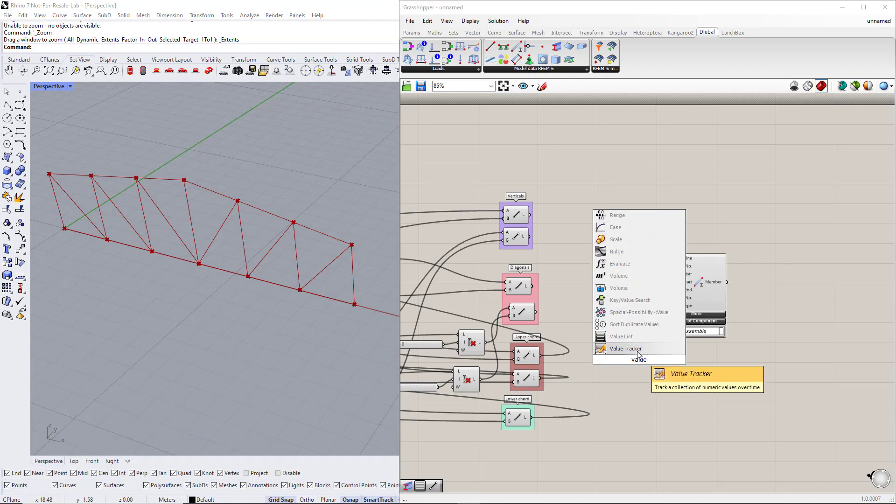
pyautogui.click(634, 340)
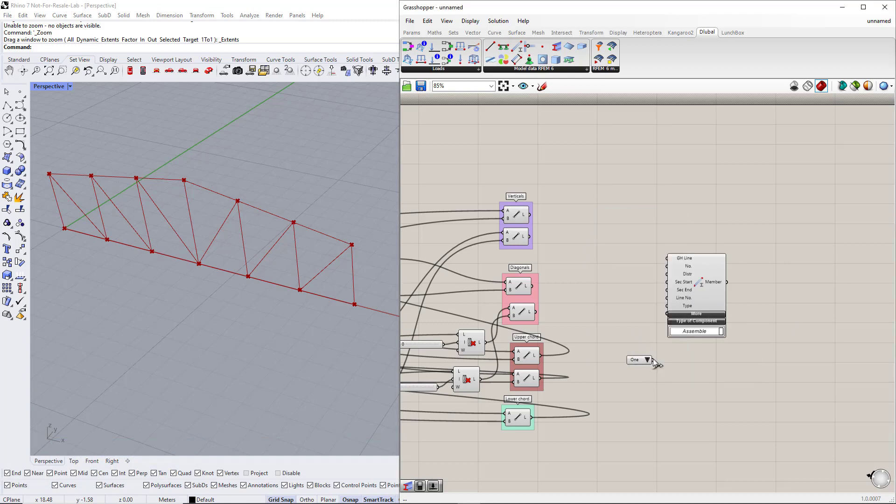
pyautogui.moveTo(662, 317); pyautogui.dragTo(760, 305)
pyautogui.moveTo(780, 379); pyautogui.dragTo(663, 252)
pyautogui.moveTo(769, 289); pyautogui.dragTo(783, 284)
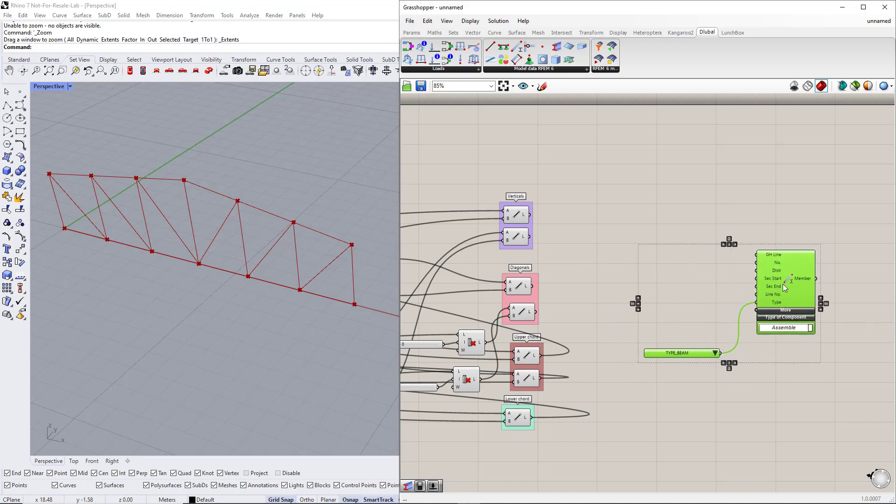
pyautogui.click(567, 237)
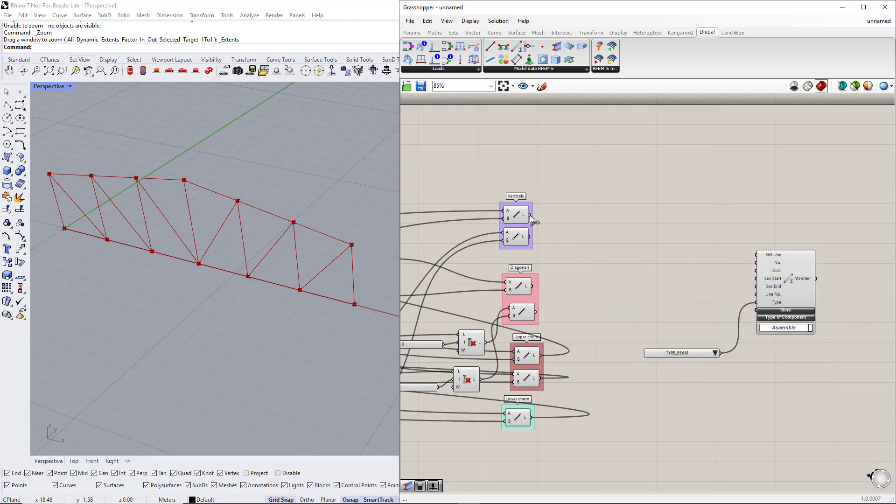
# - Connect all seven line outputs of the Verticals, Diagonals, Upper chord and Lower chord groups to the Member's GH Line input
pyautogui.moveTo(531, 216); pyautogui.dragTo(755, 256)
pyautogui.keyDown('shift'); pyautogui.moveTo(530, 237); pyautogui.dragTo(756, 255); pyautogui.keyUp('shift')
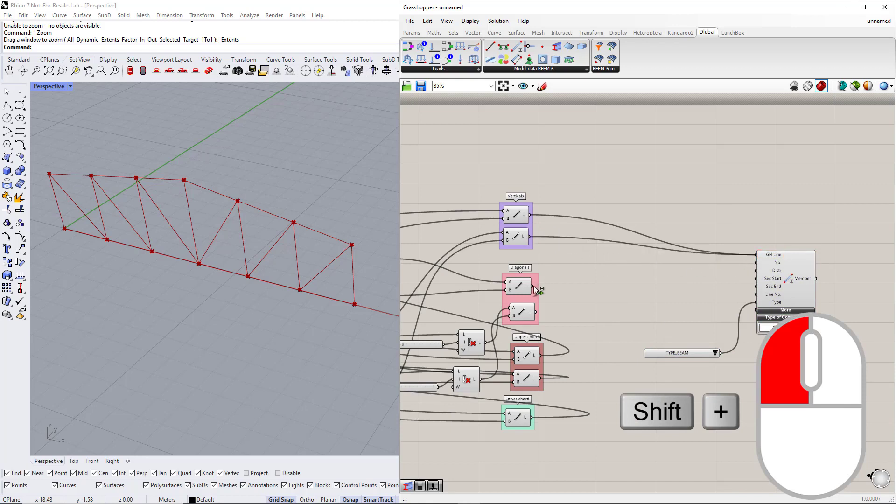
pyautogui.keyDown('shift'); pyautogui.moveTo(655, 271); pyautogui.dragTo(757, 256); pyautogui.keyUp('shift')
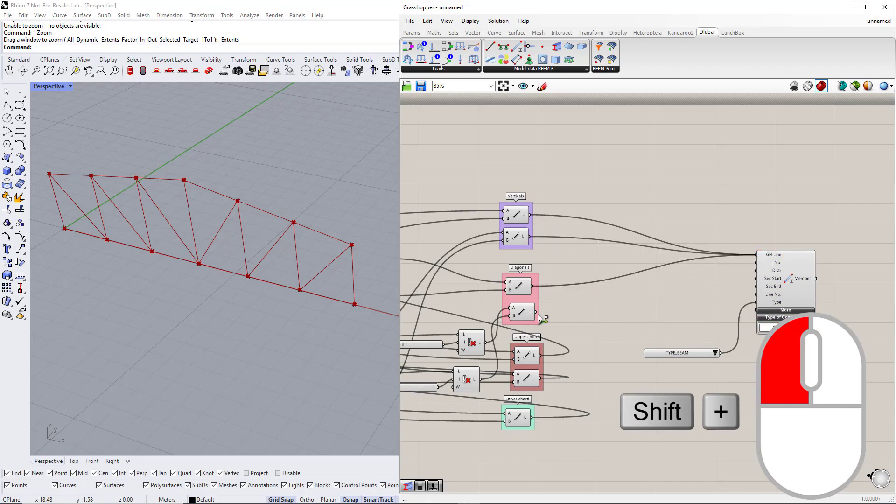
pyautogui.keyDown('shift'); pyautogui.moveTo(538, 315); pyautogui.dragTo(756, 258); pyautogui.keyUp('shift')
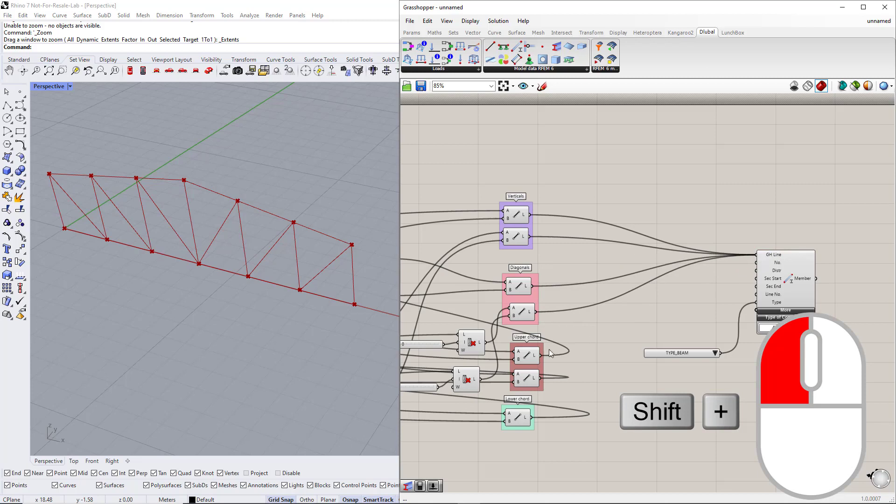
pyautogui.keyDown('shift'); pyautogui.moveTo(540, 355); pyautogui.dragTo(756, 256); pyautogui.keyUp('shift')
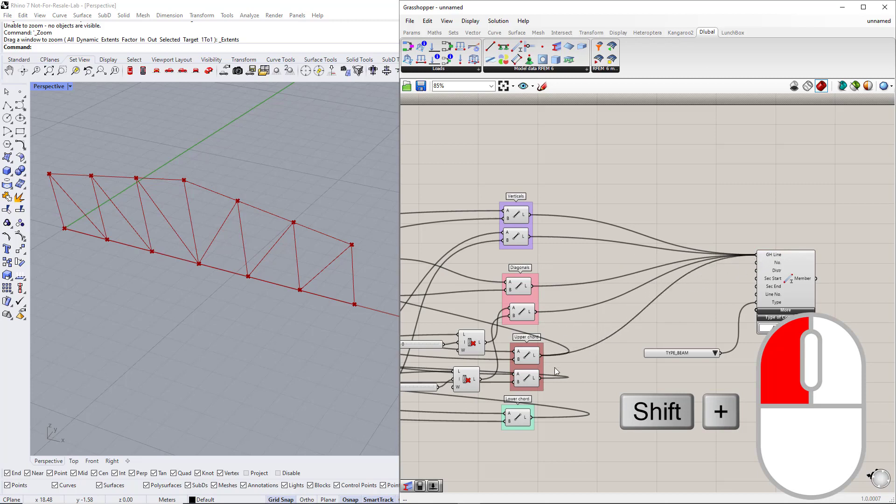
pyautogui.keyDown('shift'); pyautogui.moveTo(542, 378); pyautogui.dragTo(756, 255); pyautogui.keyUp('shift')
pyautogui.keyDown('shift'); pyautogui.moveTo(533, 418); pyautogui.dragTo(756, 255); pyautogui.keyUp('shift')
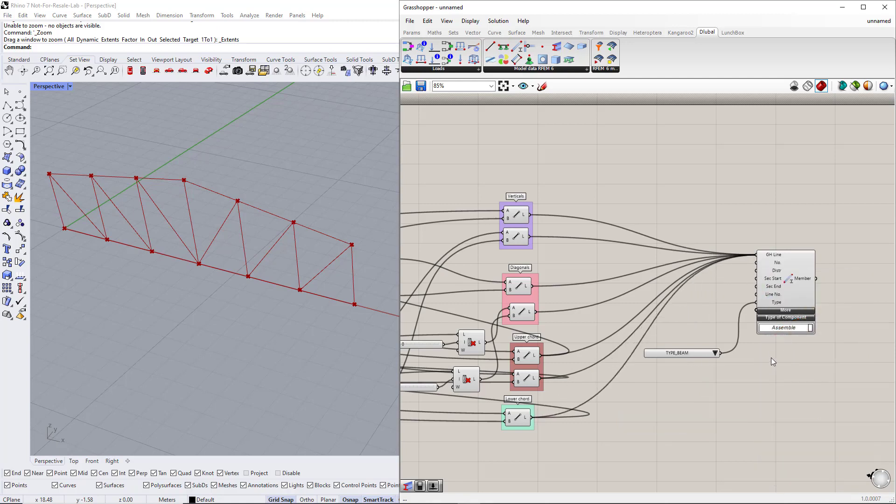
# - Move the TYPE_BEAM value list and the Member component farther from the line groups, keeping the list beside the Type input
pyautogui.moveTo(684, 353); pyautogui.dragTo(702, 322)
pyautogui.keyDown('shift'); pyautogui.click(789, 290); pyautogui.keyUp('shift')
pyautogui.moveTo(792, 289); pyautogui.dragTo(867, 308)
pyautogui.click(819, 234)
# - Place a Section component above the Member and a Material component beside it
pyautogui.moveTo(845, 227); pyautogui.dragTo(777, 241, button='right')
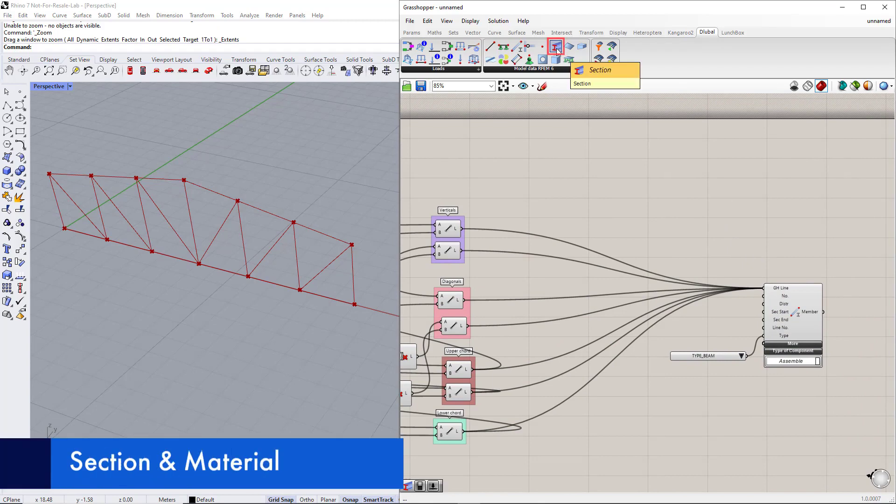
pyautogui.moveTo(558, 49); pyautogui.dragTo(697, 212)
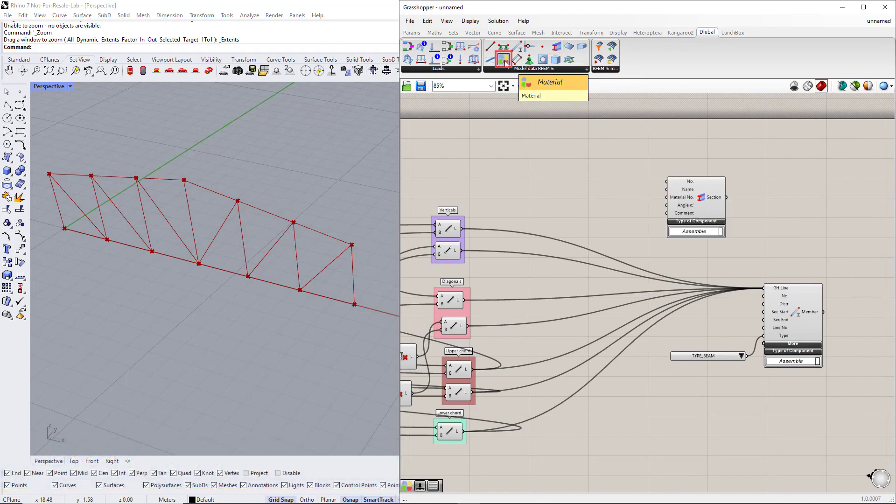
pyautogui.moveTo(556, 156); pyautogui.dragTo(594, 198)
pyautogui.moveTo(690, 197); pyautogui.dragTo(699, 200)
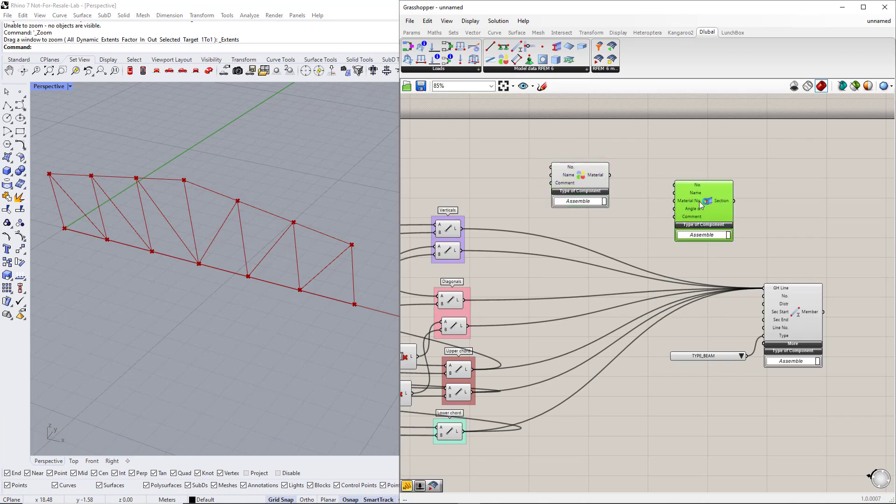
# - Add two panels each for the Section and Material components and connect them to their No. and Name inputs
pyautogui.click(413, 32)
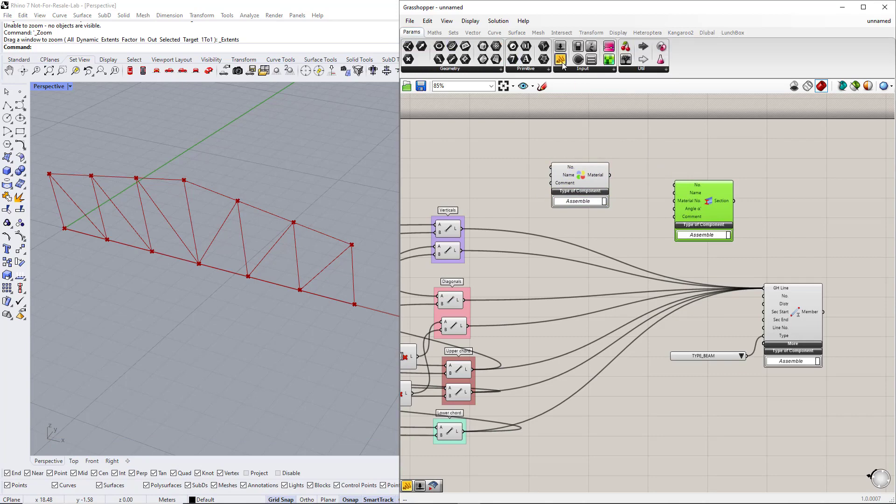
pyautogui.moveTo(660, 155); pyautogui.dragTo(651, 145)
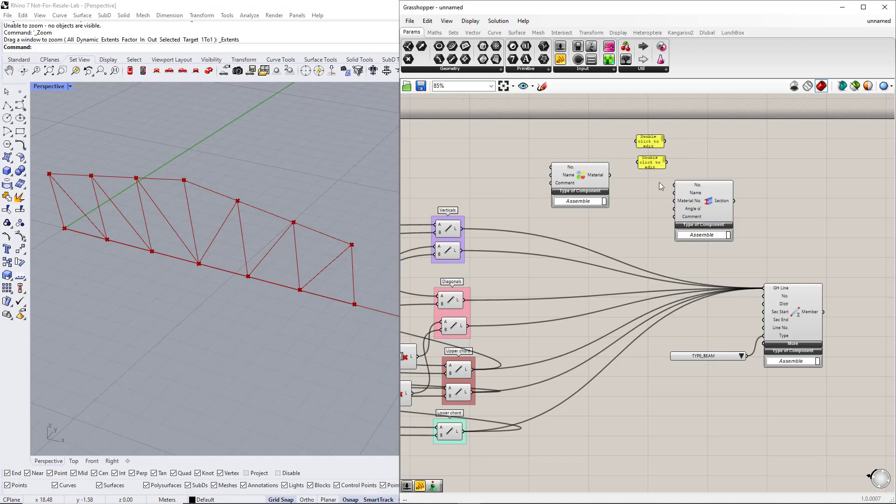
pyautogui.moveTo(661, 186); pyautogui.dragTo(540, 176)
pyautogui.moveTo(664, 141); pyautogui.dragTo(701, 199)
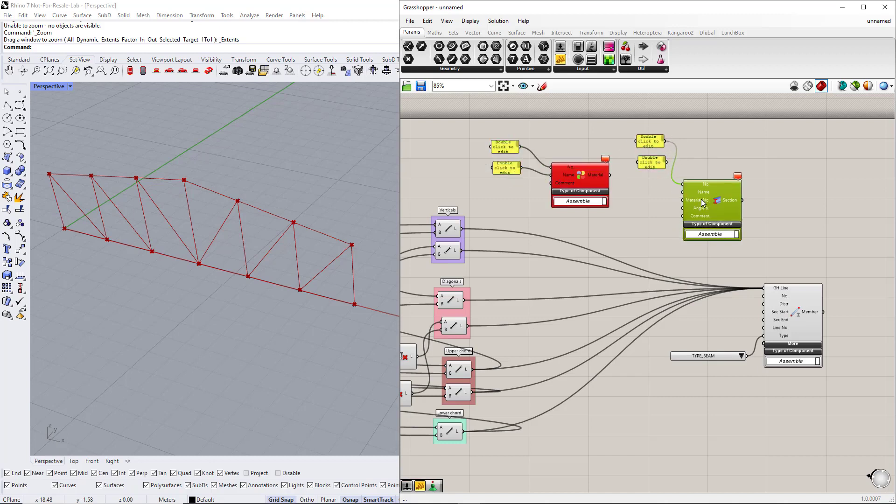
pyautogui.click(651, 203)
# - Set the Section's number panel to 1 and its name panel to R_M1 120/120
pyautogui.doubleClick(649, 145)
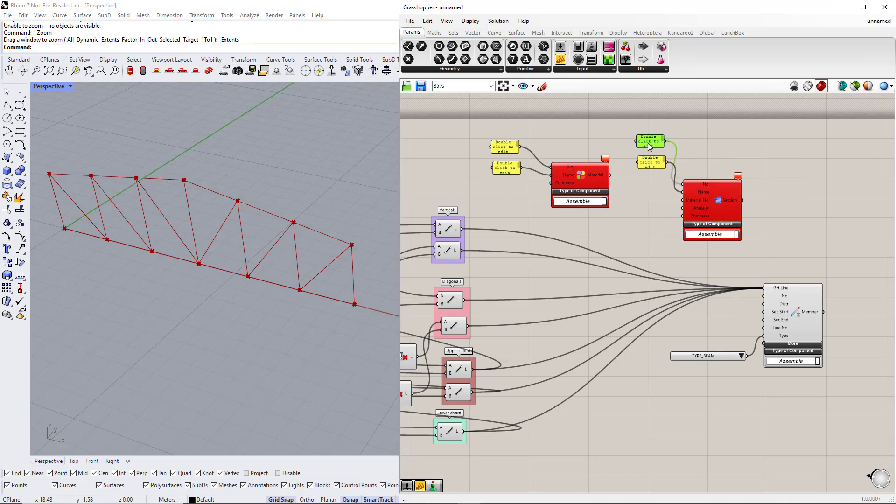
pyautogui.write('1')
pyautogui.click(671, 215)
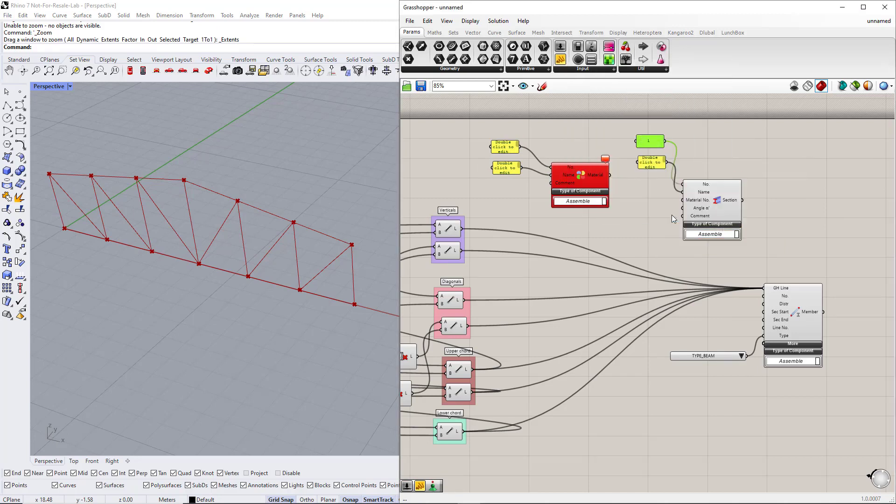
pyautogui.doubleClick(657, 166)
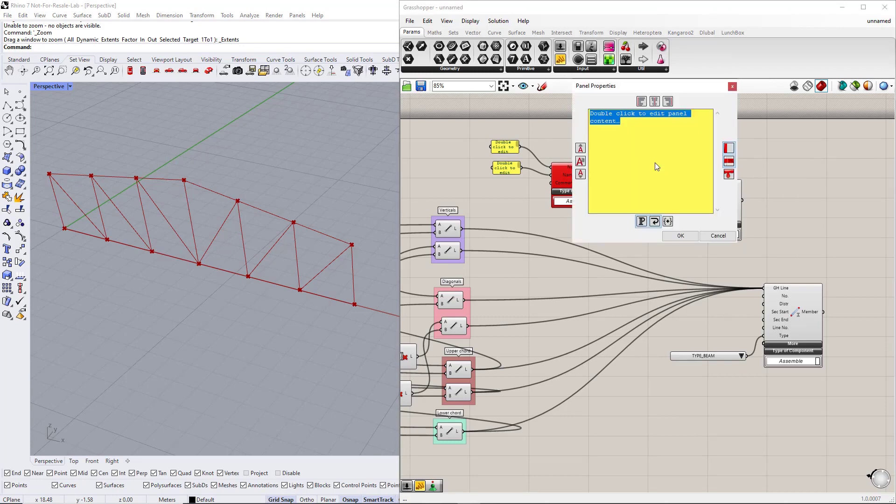
pyautogui.write('R')
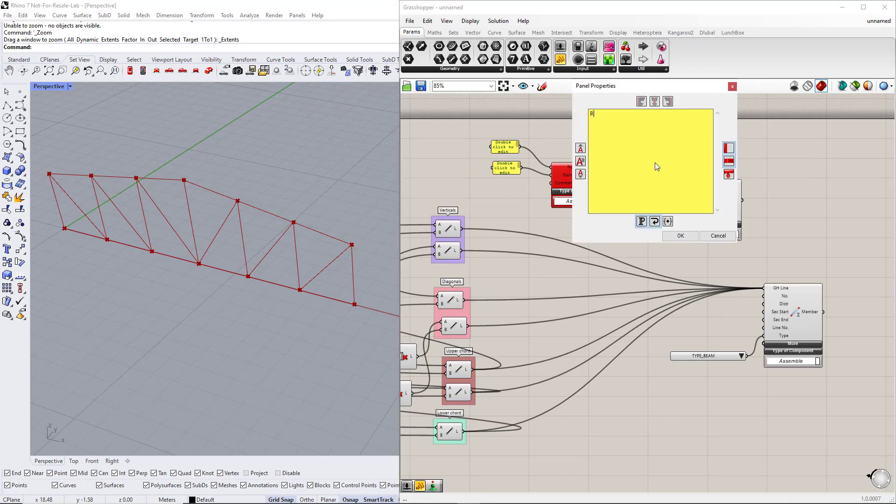
pyautogui.write('_M1 120/120')
pyautogui.click(680, 236)
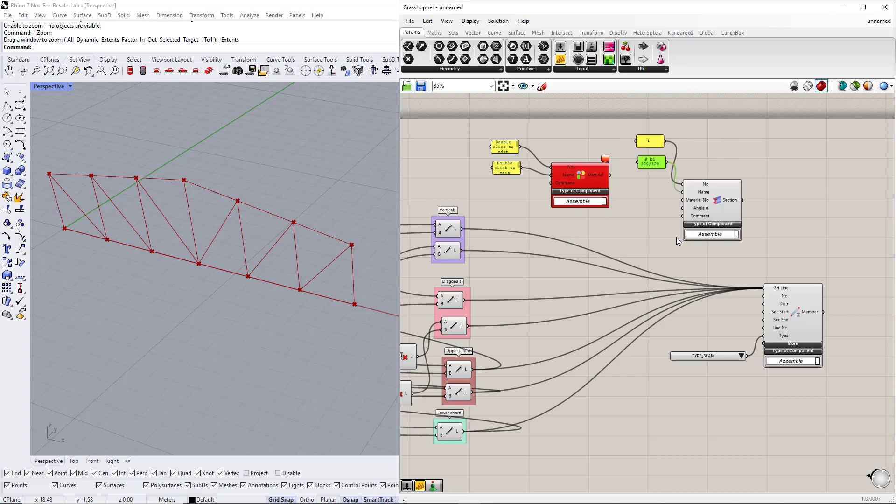
# - Set the Material's number panel to 1 and its name panel to C24
pyautogui.doubleClick(502, 152)
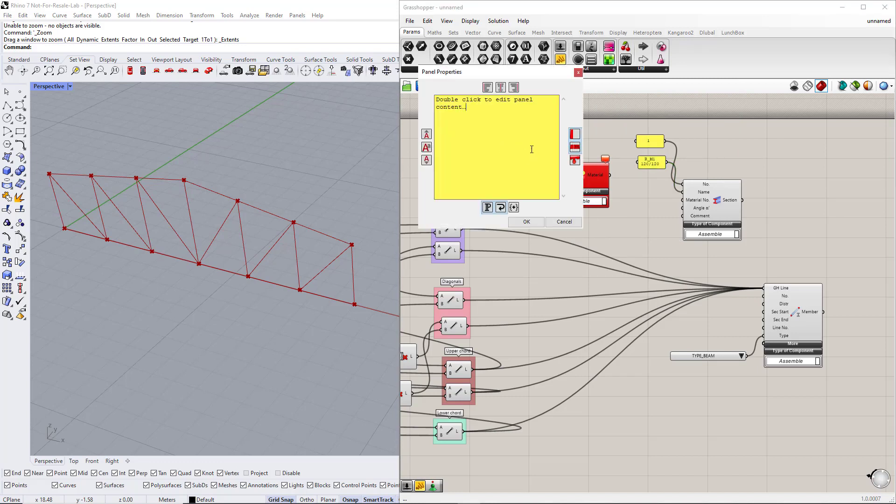
pyautogui.moveTo(481, 119); pyautogui.dragTo(435, 99)
pyautogui.press('Delete')
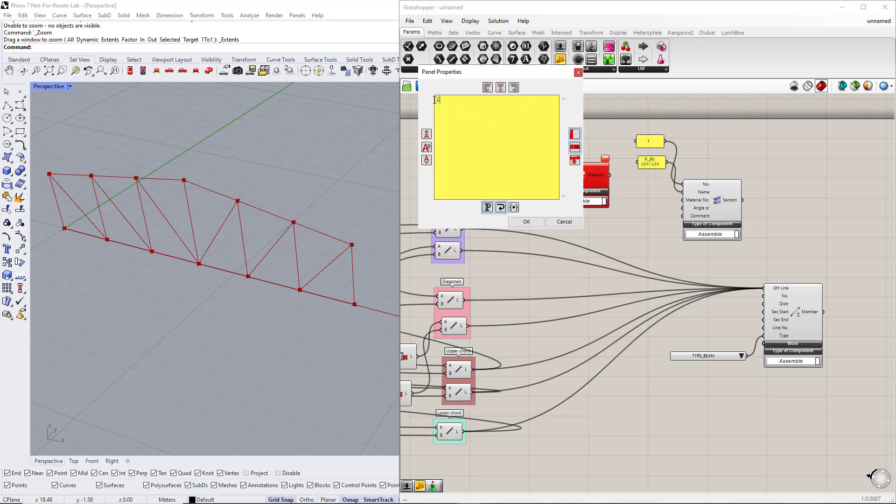
pyautogui.click(526, 222)
pyautogui.doubleClick(506, 170)
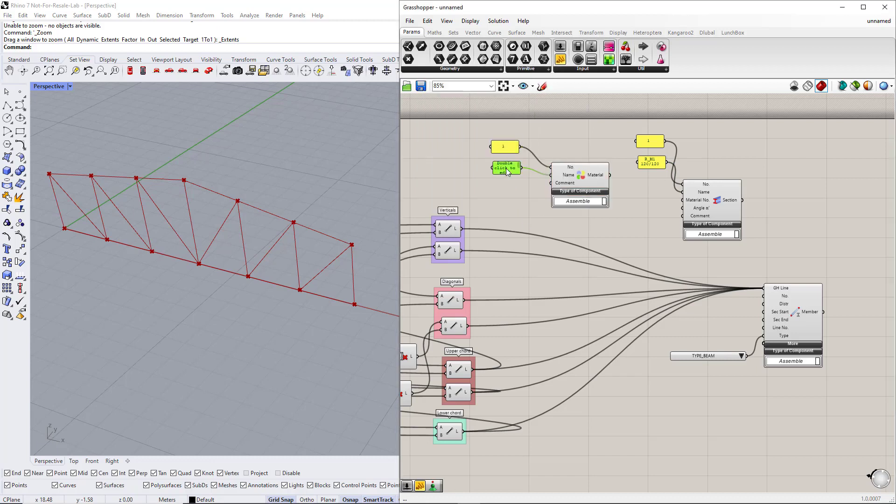
pyautogui.write('C24')
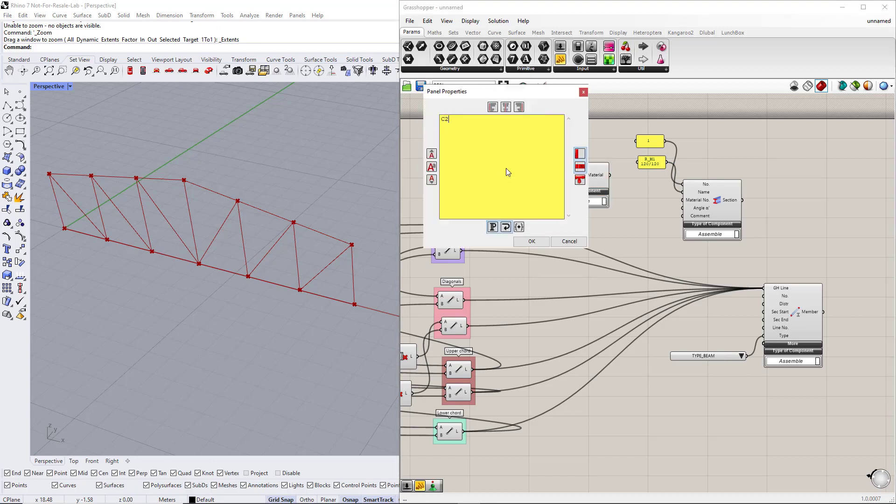
pyautogui.click(533, 241)
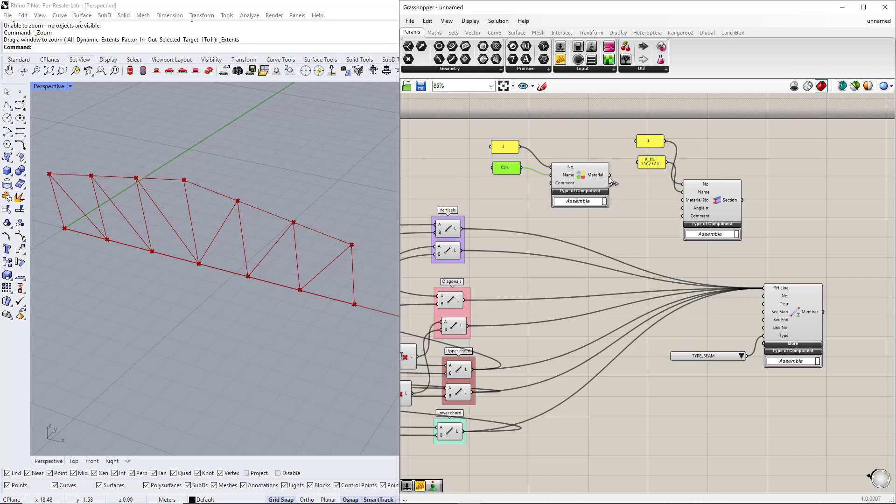
# - Connect the Material output to the Section's Material No. input and the Section output to the Member's Sec Start input
pyautogui.moveTo(609, 175); pyautogui.dragTo(682, 200)
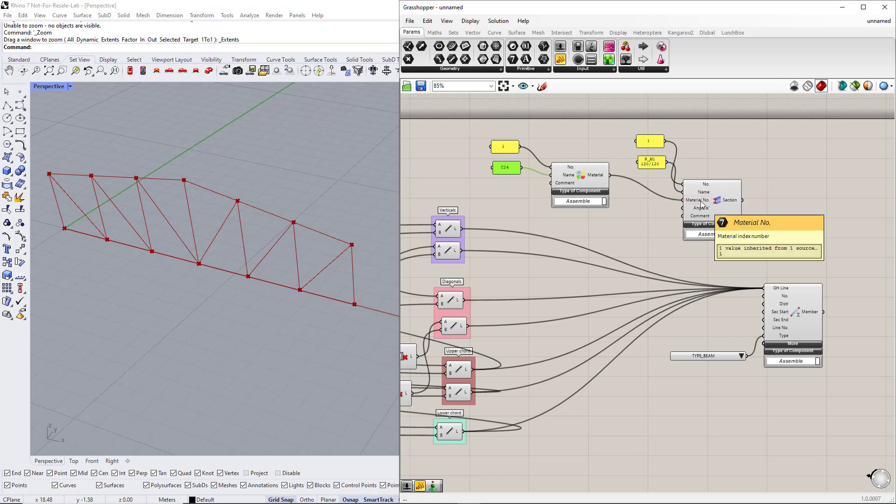
pyautogui.moveTo(742, 200); pyautogui.dragTo(761, 316)
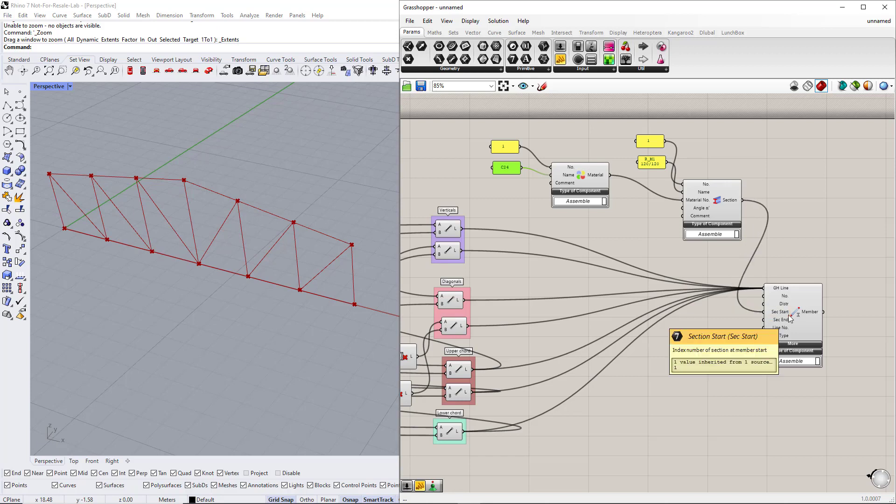
pyautogui.click(749, 373)
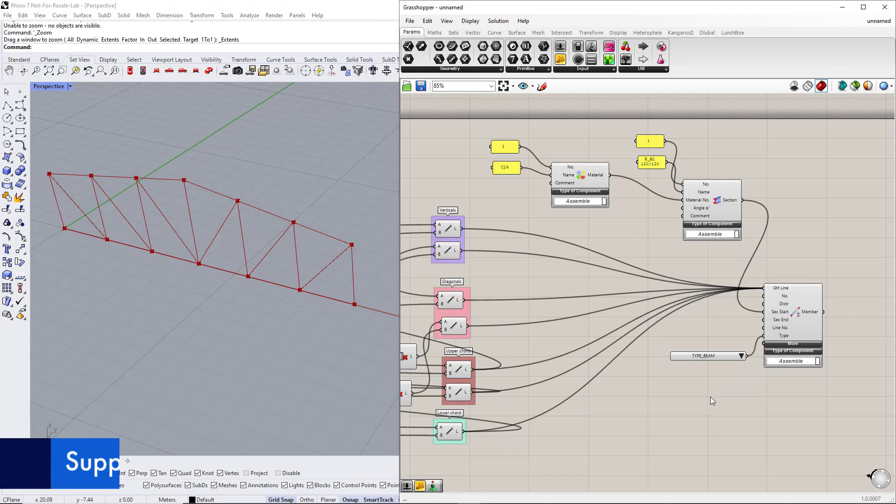
# - Place a Nodal Support component in the free area below the truss definition, near the Parameters group
pyautogui.scroll(-3, 710, 396)
pyautogui.moveTo(561, 452); pyautogui.dragTo(701, 364, button='right')
pyautogui.click(706, 32)
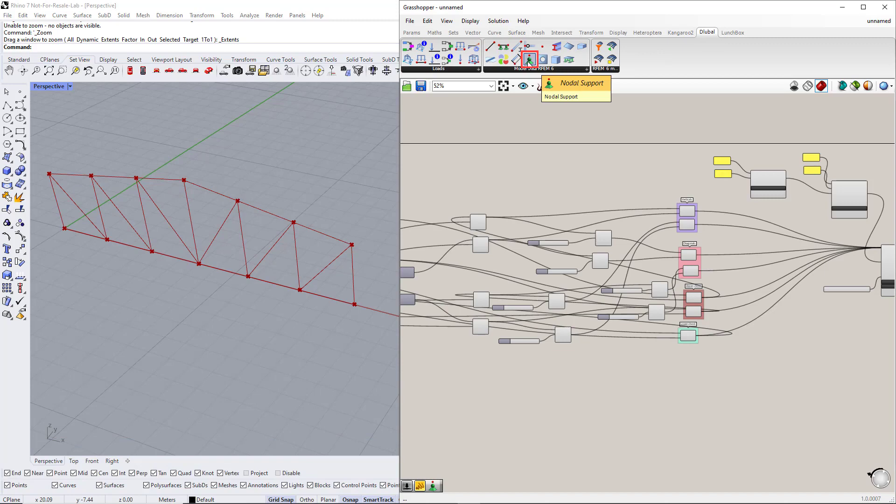
pyautogui.moveTo(529, 60); pyautogui.dragTo(469, 366)
pyautogui.moveTo(485, 426); pyautogui.dragTo(699, 391, button='right')
pyautogui.moveTo(685, 341); pyautogui.dragTo(542, 385)
pyautogui.moveTo(477, 384); pyautogui.dragTo(611, 376, button='right')
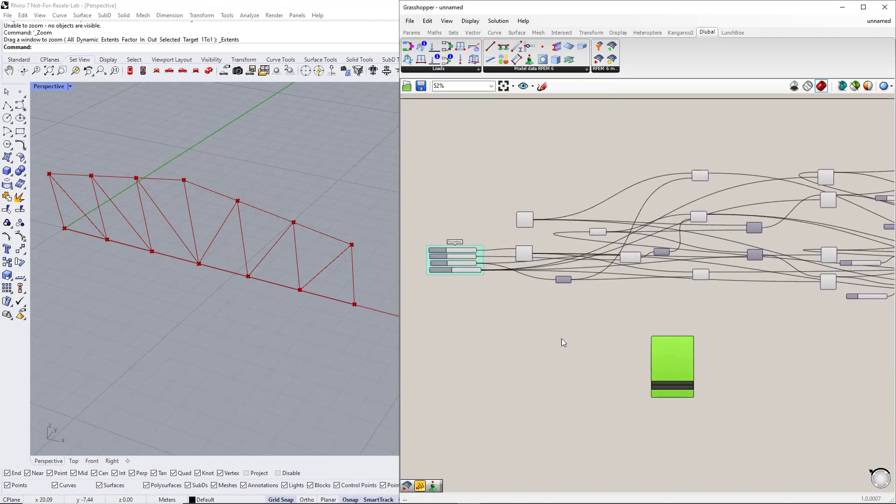
# - Reposition the Nodal Support below the truss definition and connect the upper Construct Point's output to its GH Node input
pyautogui.scroll(3, 561, 338)
pyautogui.moveTo(734, 388); pyautogui.dragTo(671, 335)
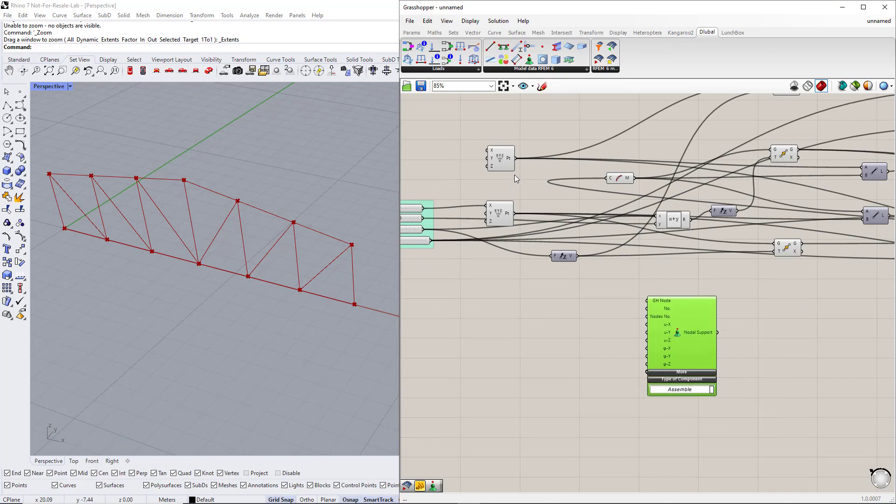
pyautogui.moveTo(514, 158); pyautogui.dragTo(646, 304)
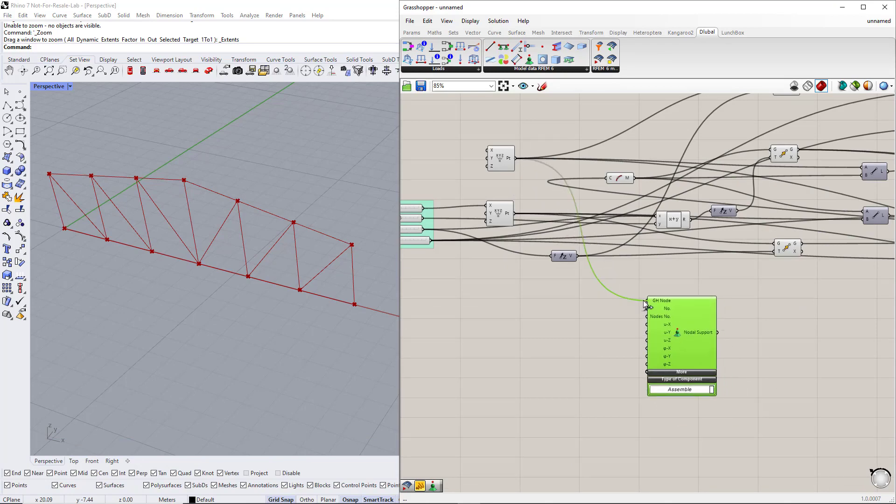
# - Add a compact panel containing INF and connect it to the Nodal Support's u-X, u-Y, u-Z and φ-Z inputs
pyautogui.click(411, 32)
pyautogui.moveTo(560, 59); pyautogui.dragTo(582, 341)
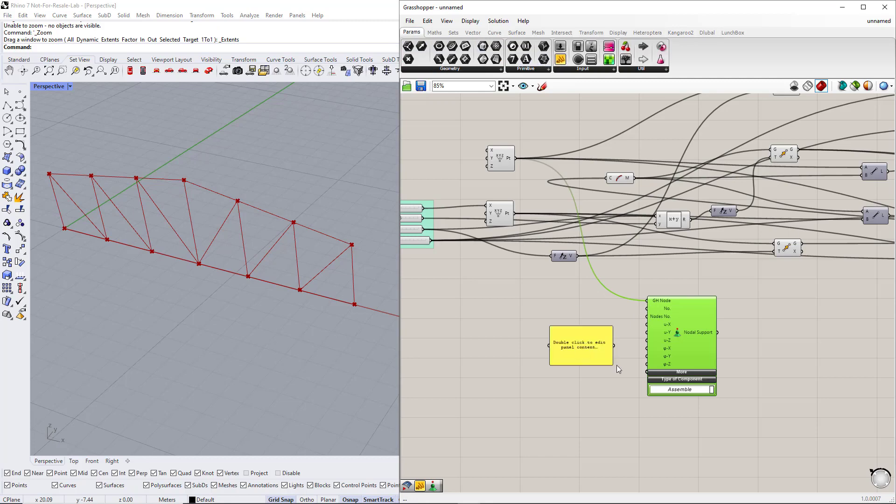
pyautogui.scroll(3, 617, 365)
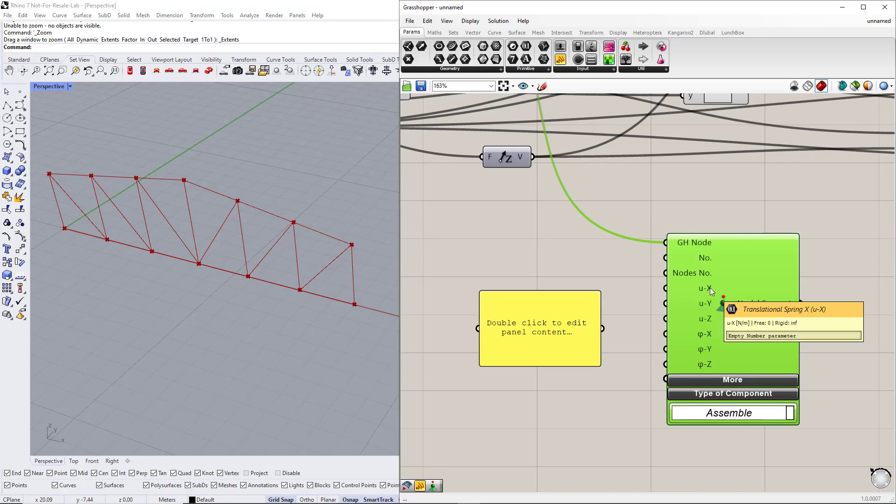
pyautogui.click(604, 367)
pyautogui.moveTo(599, 365); pyautogui.dragTo(573, 343)
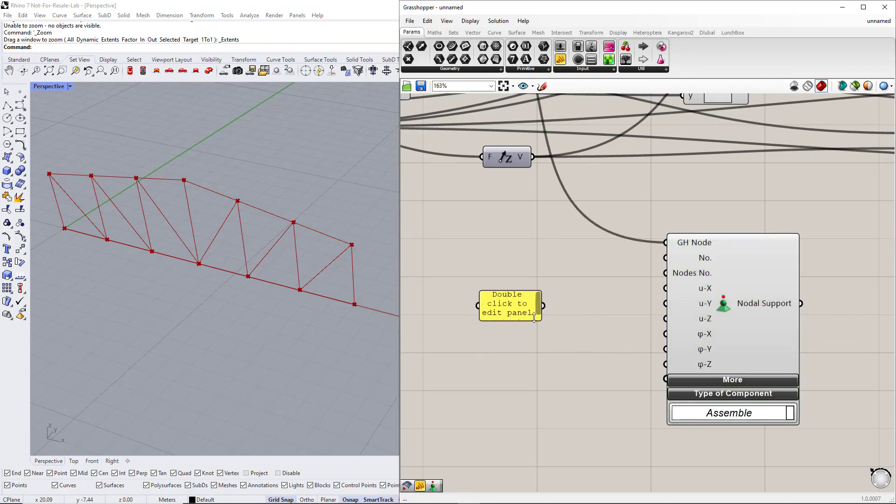
pyautogui.doubleClick(584, 325)
pyautogui.write('INF')
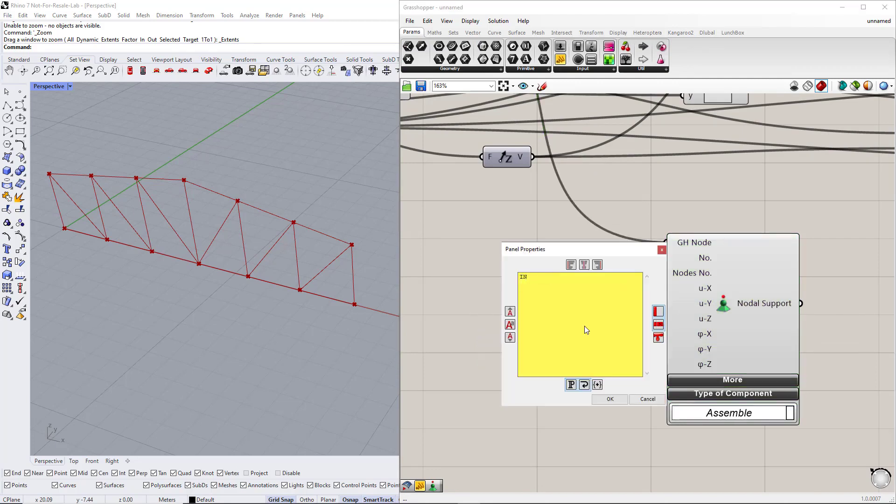
pyautogui.click(610, 399)
pyautogui.moveTo(606, 325); pyautogui.dragTo(663, 304)
pyautogui.moveTo(607, 325); pyautogui.dragTo(659, 367)
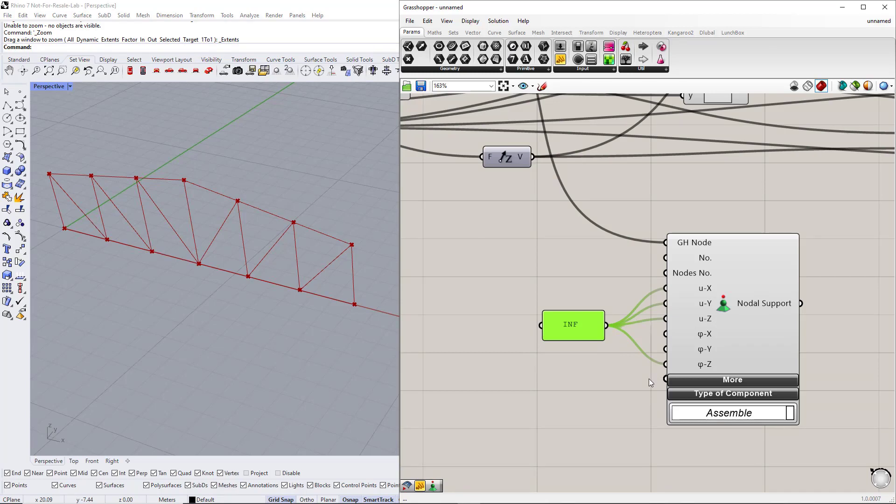
# - Duplicate the Nodal Support with its INF panel below the original and disconnect the copy's panel from u-X
pyautogui.scroll(-4, 649, 379)
pyautogui.keyDown('shift'); pyautogui.click(684, 303); pyautogui.keyUp('shift')
pyautogui.keyDown('alt'); pyautogui.moveTo(667, 283); pyautogui.dragTo(671, 413); pyautogui.keyUp('alt')
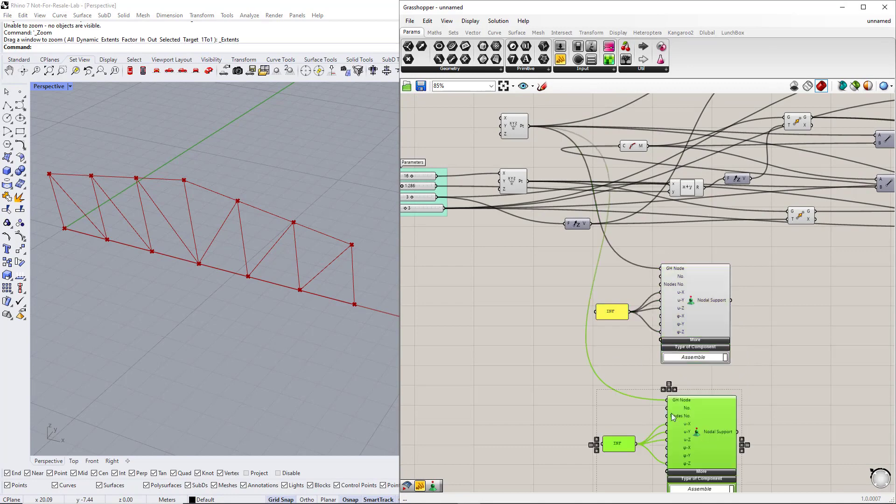
pyautogui.scroll(3, 577, 385)
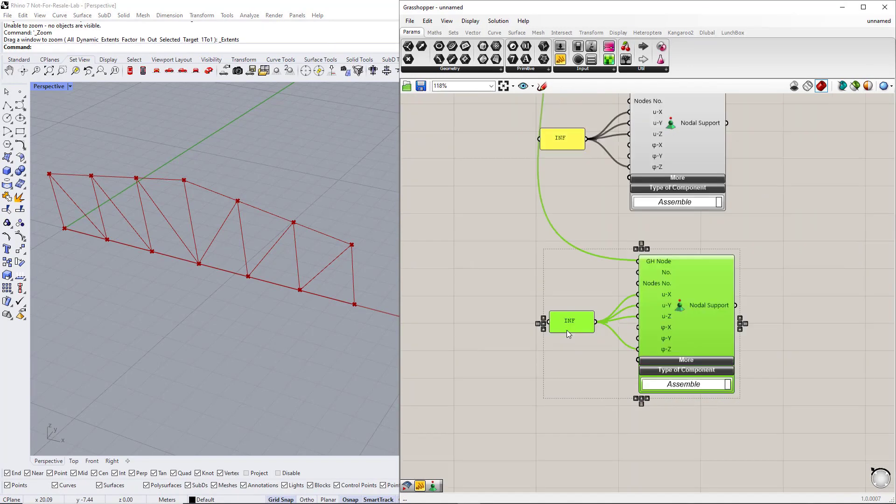
pyautogui.keyDown('ctrl'); pyautogui.moveTo(637, 294); pyautogui.dragTo(598, 322); pyautogui.keyUp('ctrl')
pyautogui.click(592, 362)
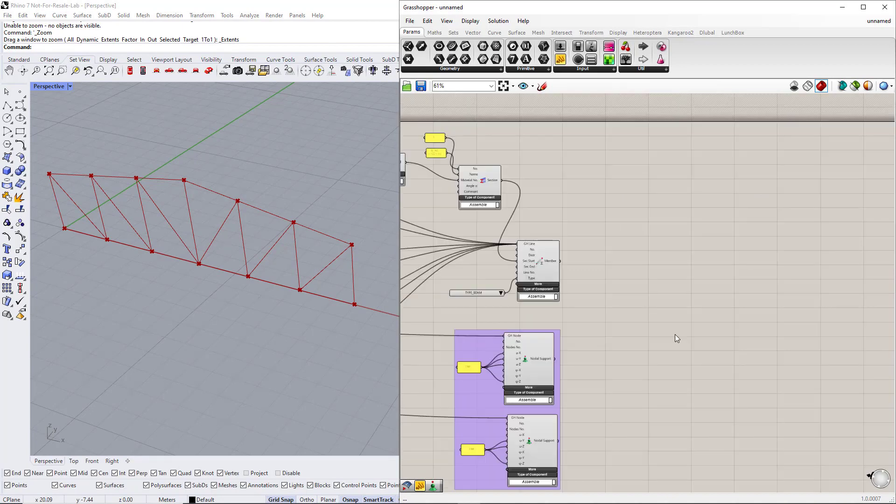
# - Place an RFEM 6 Export component in the free area beside the Member and Nodal Support components
pyautogui.click(702, 35)
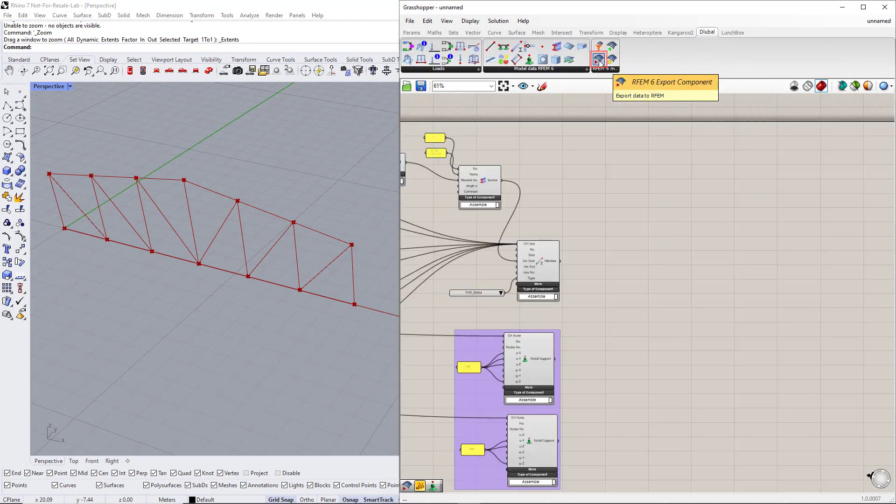
pyautogui.moveTo(600, 61); pyautogui.dragTo(676, 205)
pyautogui.moveTo(710, 332); pyautogui.dragTo(721, 371)
pyautogui.click(712, 358)
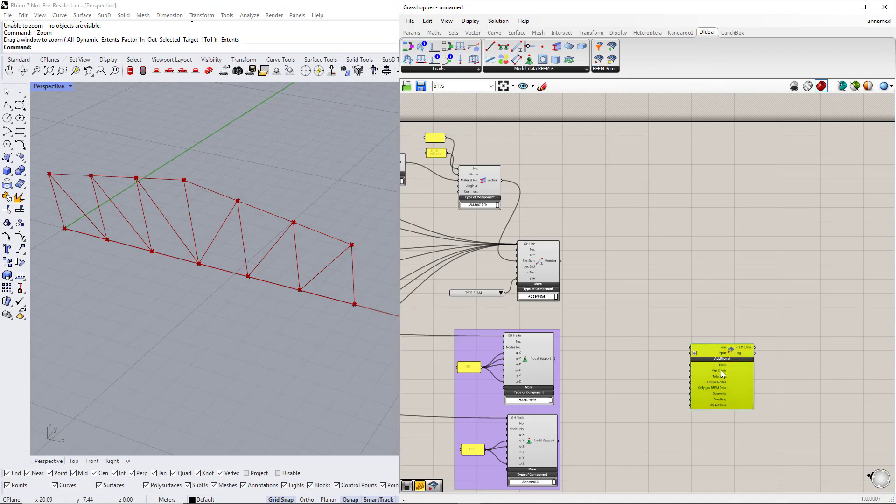
pyautogui.click(670, 378)
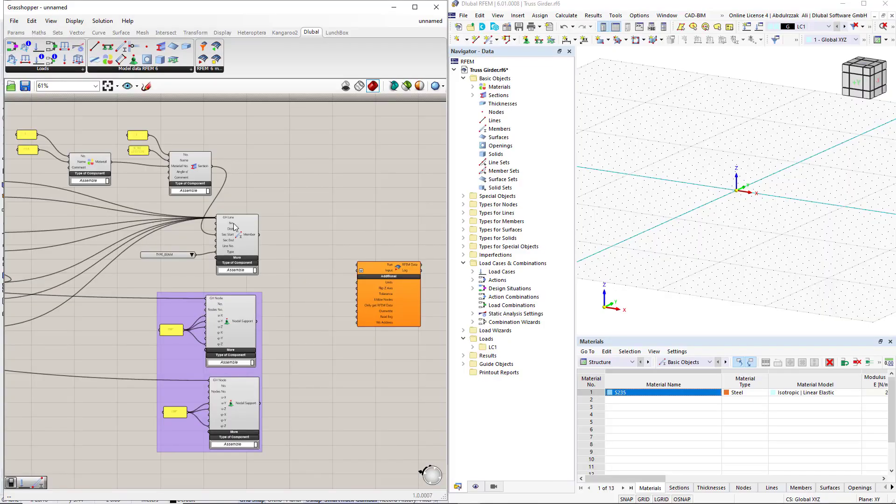
# - Add a Button component near the RFEM 6 Export component and connect it to the Run input
pyautogui.click(16, 32)
pyautogui.click(187, 69)
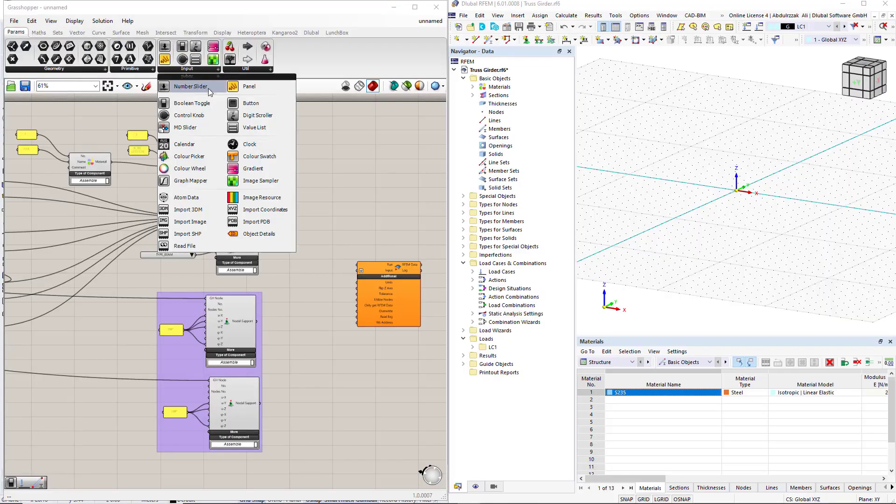
pyautogui.click(243, 103)
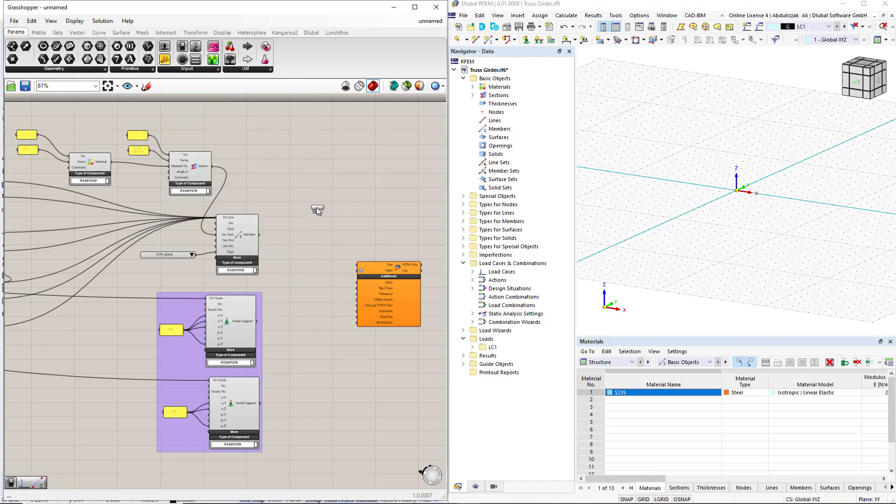
pyautogui.click(330, 234)
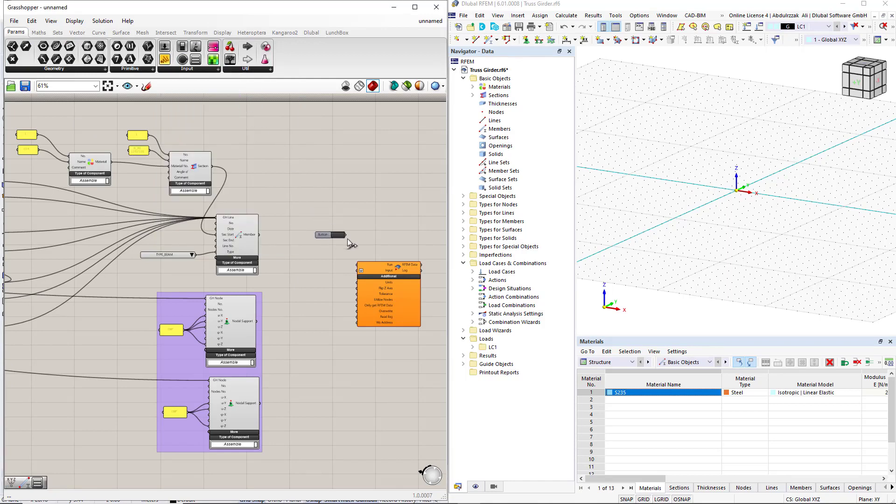
pyautogui.moveTo(346, 235); pyautogui.dragTo(357, 265)
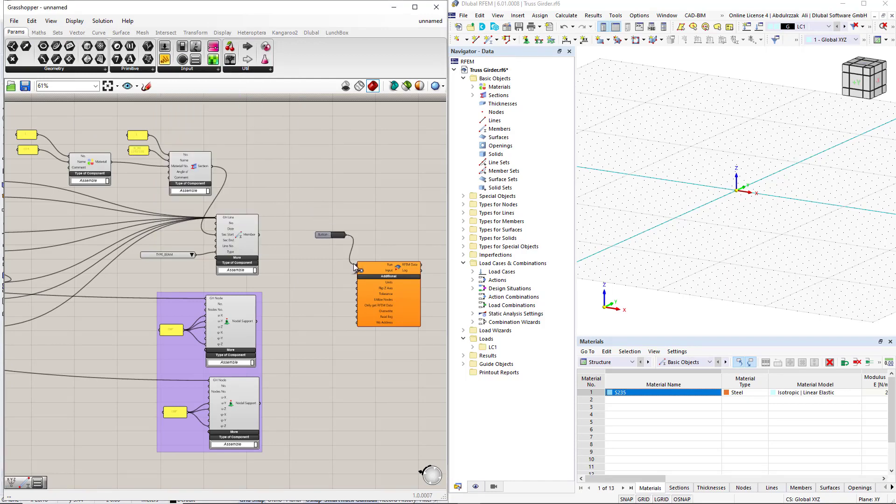
# - Add a Value List for the export component's Units input, set it to Meters and place it beside that input
pyautogui.doubleClick(318, 329)
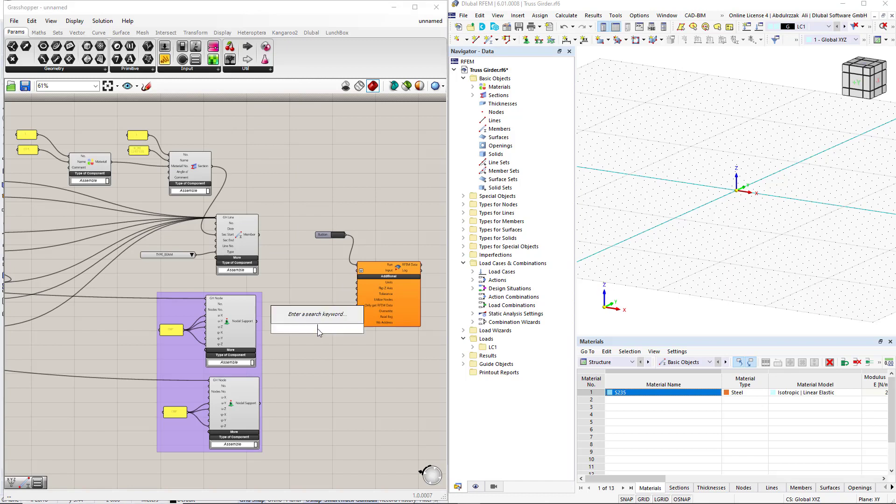
pyautogui.write('value')
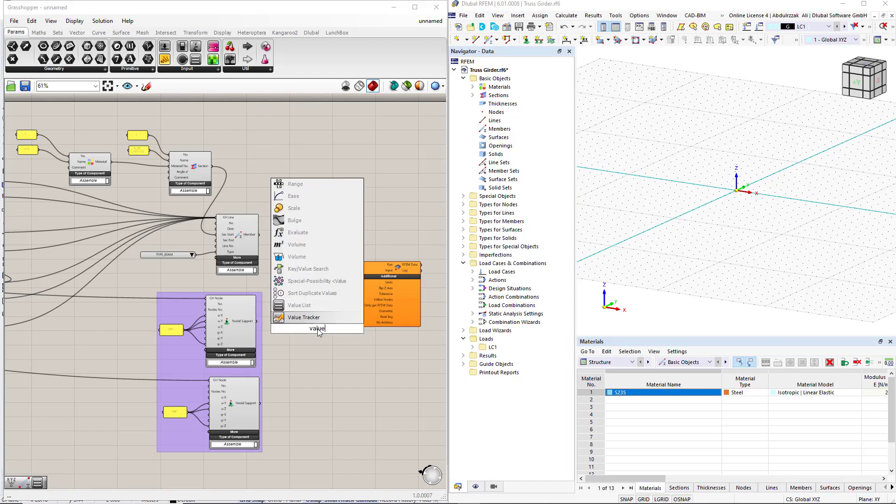
pyautogui.click(331, 314)
pyautogui.moveTo(326, 328); pyautogui.dragTo(357, 283)
pyautogui.click(341, 329)
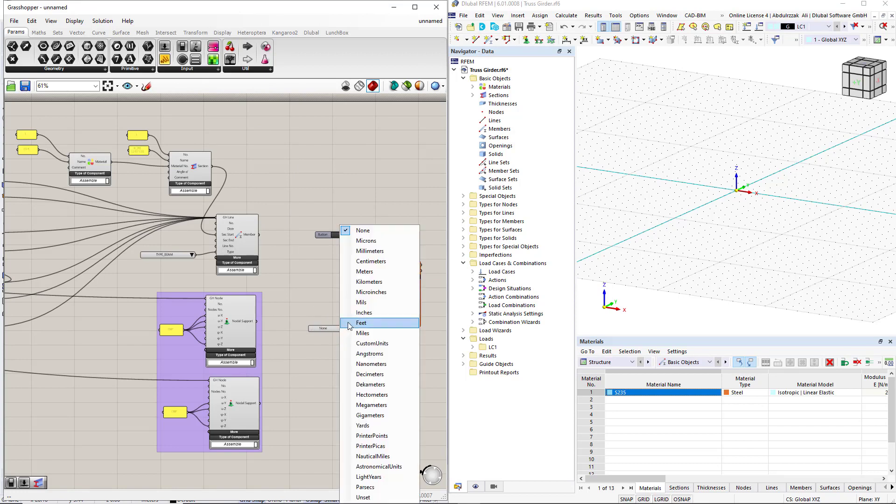
pyautogui.click(357, 282)
pyautogui.moveTo(325, 329); pyautogui.dragTo(320, 289)
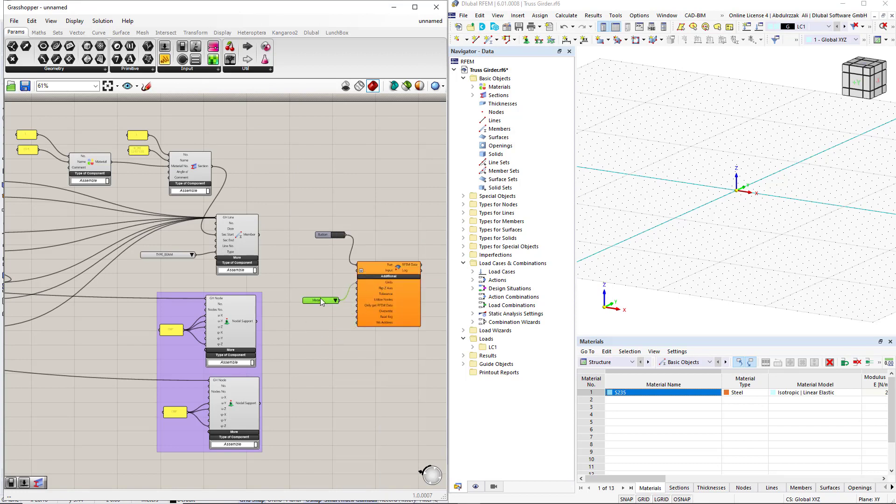
# - Add a Boolean Toggle, connect it to the export component's Overwrite input and switch it to True
pyautogui.click(312, 330)
pyautogui.doubleClick(313, 329)
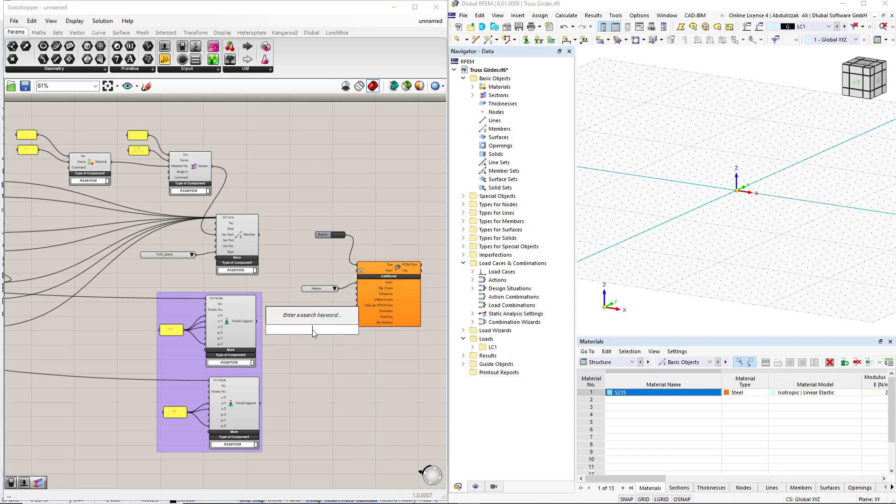
pyautogui.write('boo')
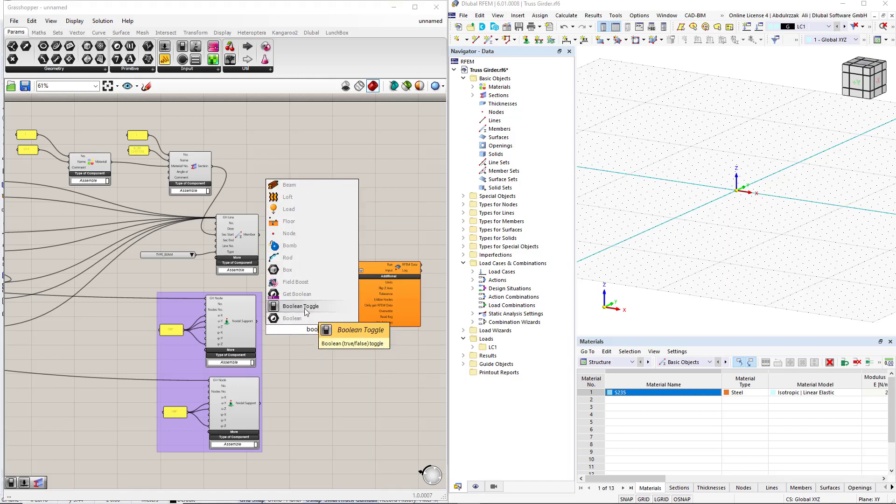
pyautogui.click(307, 307)
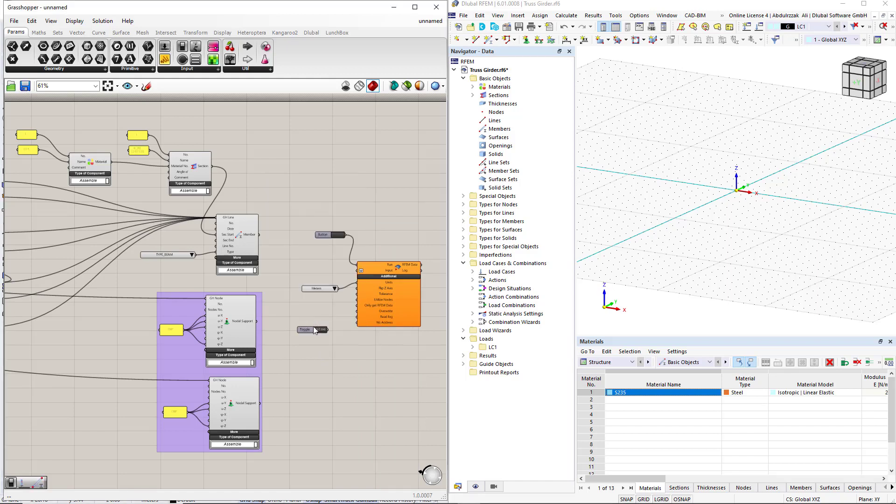
pyautogui.moveTo(327, 330); pyautogui.dragTo(357, 311)
pyautogui.doubleClick(321, 331)
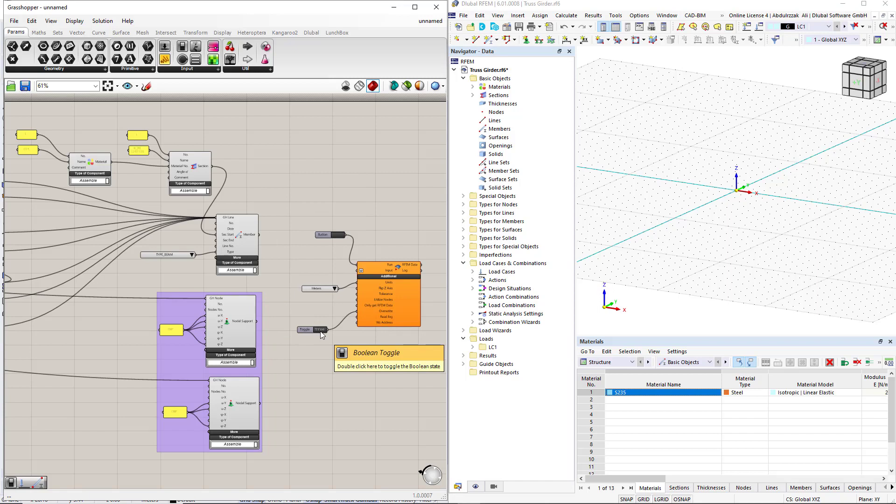
# - Connect the Material, Section, Member and both Nodal Support outputs to the export component's Input
pyautogui.moveTo(259, 234); pyautogui.dragTo(357, 270)
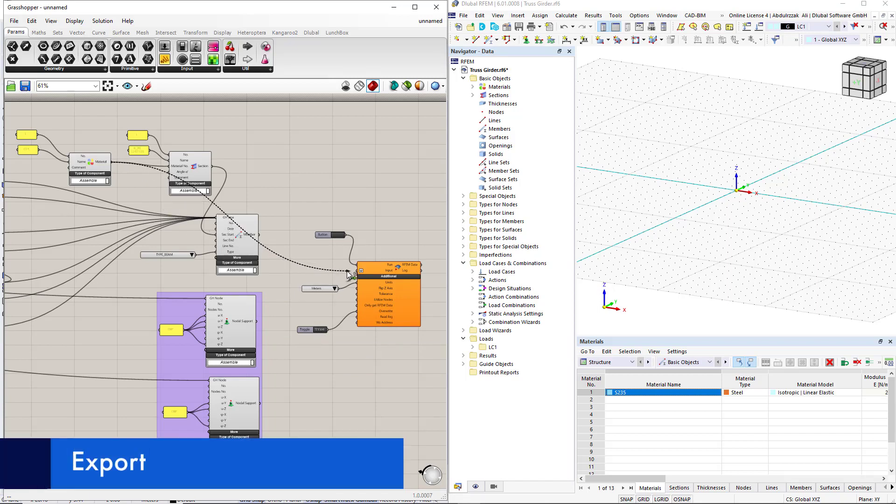
pyautogui.keyDown('shift'); pyautogui.moveTo(212, 166); pyautogui.dragTo(357, 270); pyautogui.keyUp('shift')
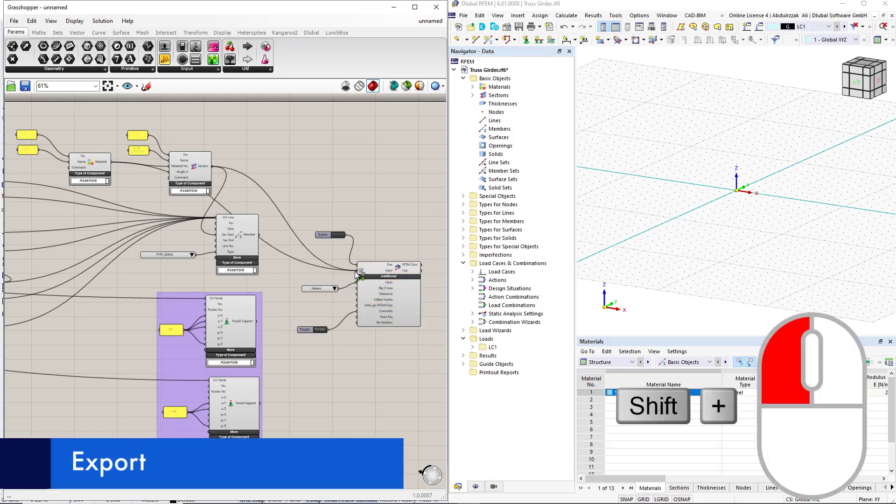
pyautogui.keyDown('shift'); pyautogui.moveTo(259, 234); pyautogui.dragTo(357, 270); pyautogui.keyUp('shift')
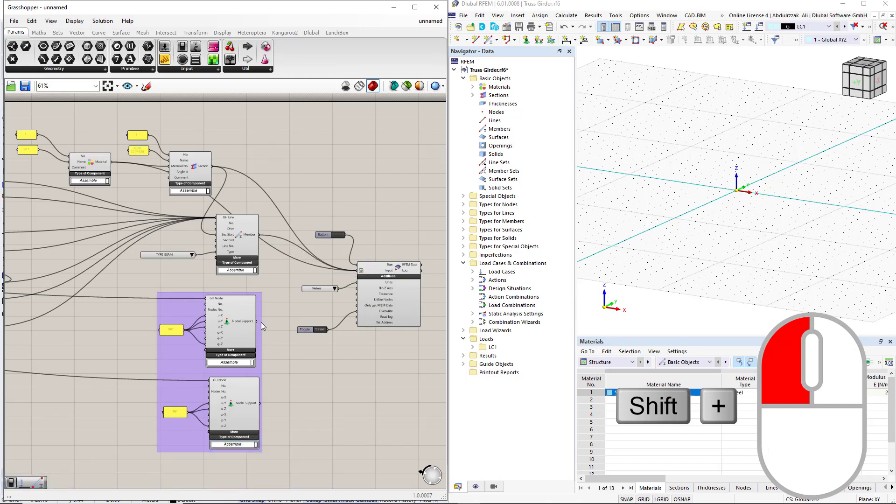
pyautogui.keyDown('shift'); pyautogui.moveTo(257, 321); pyautogui.dragTo(357, 271); pyautogui.keyUp('shift')
pyautogui.keyDown('shift'); pyautogui.moveTo(299, 354); pyautogui.dragTo(356, 274); pyautogui.keyUp('shift')
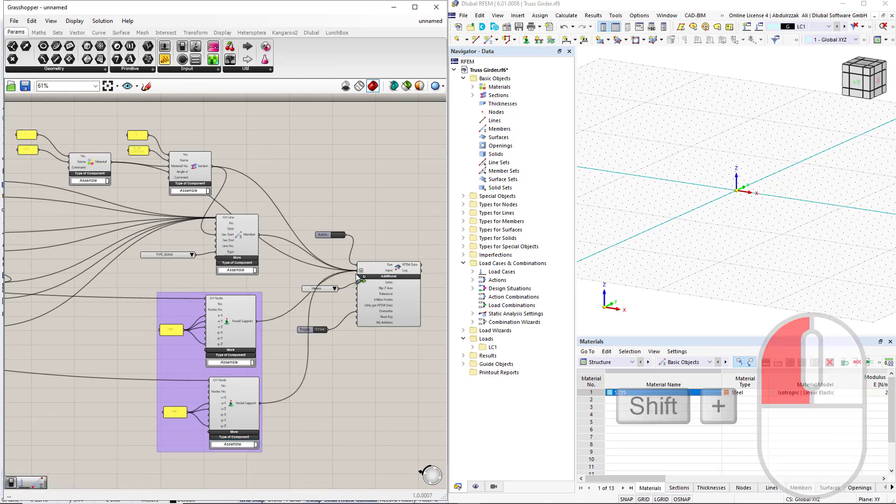
# - Run the export to send the timber truss to the Truss Girder model in RFEM
pyautogui.click(337, 234)
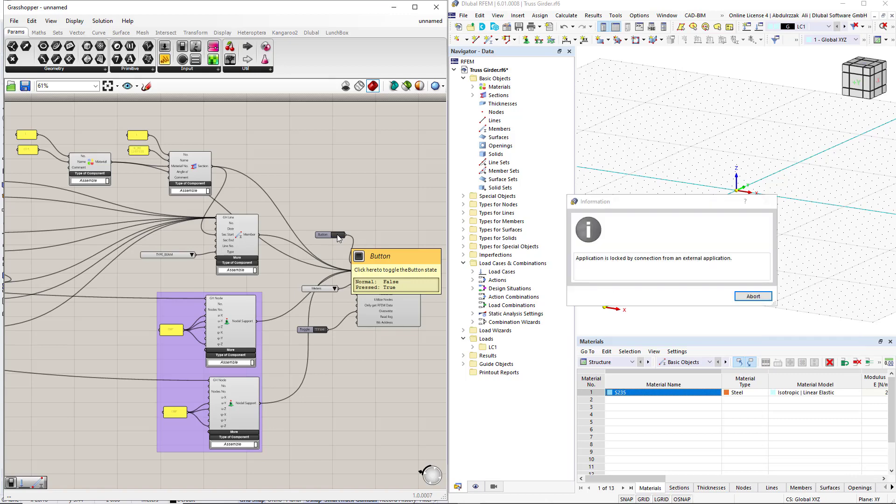
pyautogui.click(752, 297)
pyautogui.scroll(4, 754, 254)
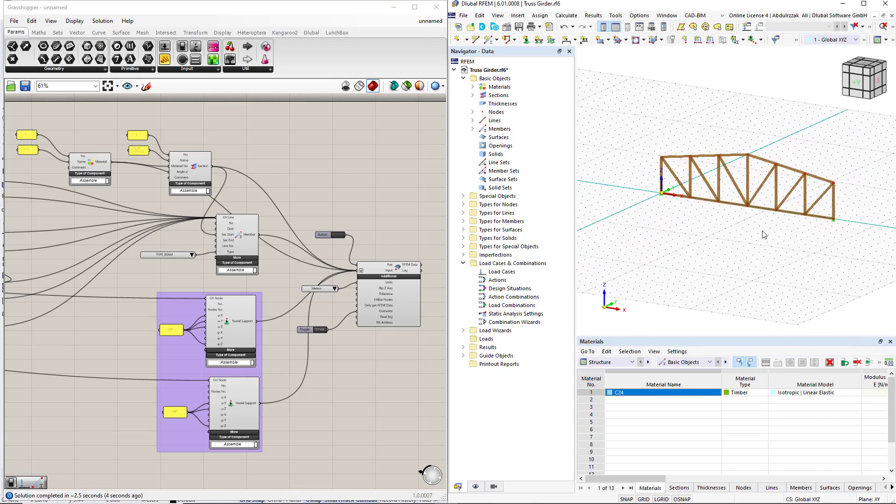
pyautogui.scroll(1, 763, 234)
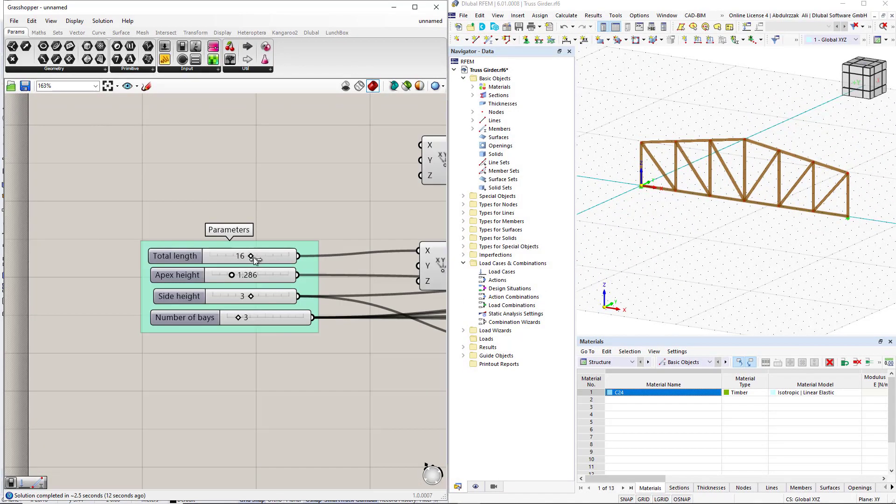
# - Set the Total length slider in the Parameters group to 20
pyautogui.doubleClick(240, 256)
pyautogui.write('20')
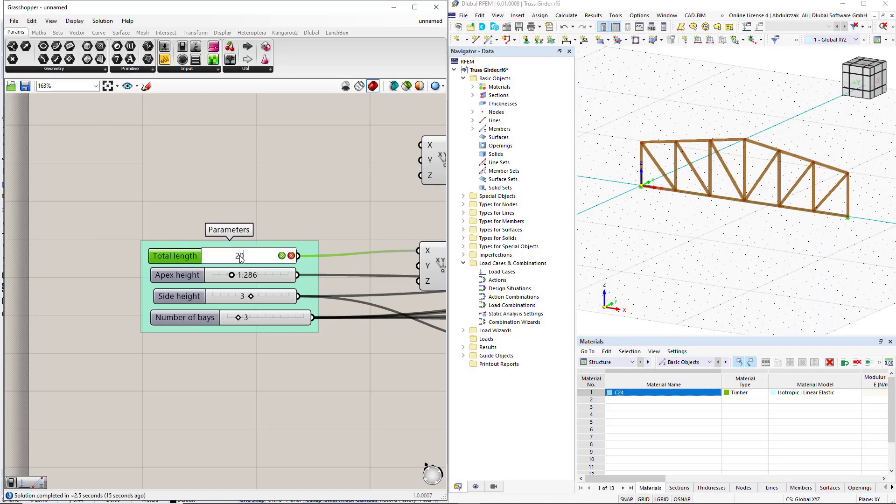
pyautogui.press('Return')
# - Run the export again to update the RFEM model with the changed truss length
pyautogui.scroll(-4, 239, 256)
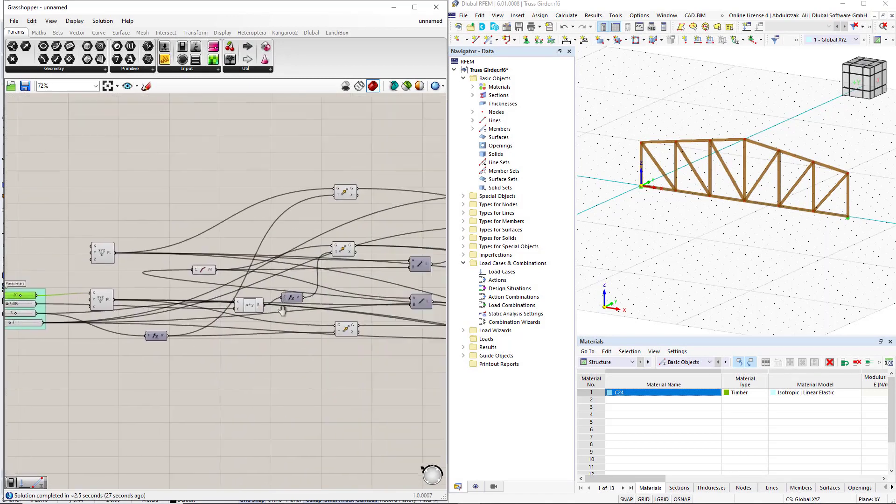
pyautogui.moveTo(283, 310); pyautogui.dragTo(200, 327, button='right')
pyautogui.scroll(3, 336, 314)
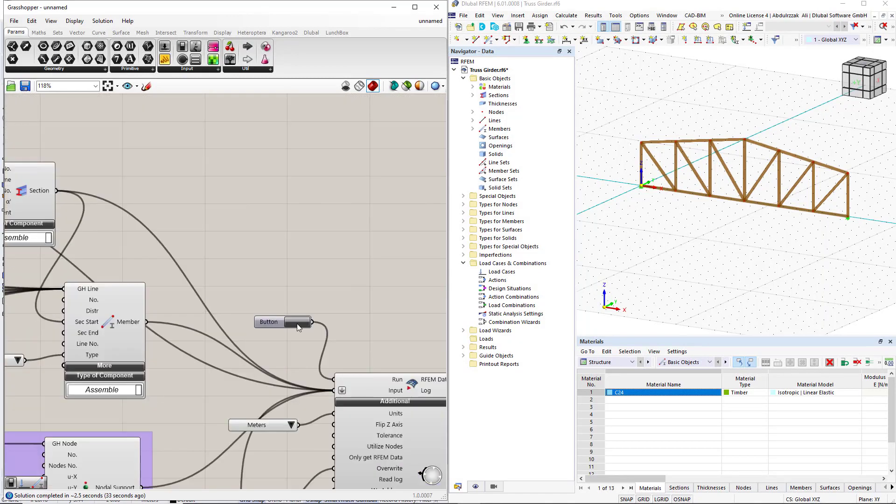
pyautogui.click(298, 325)
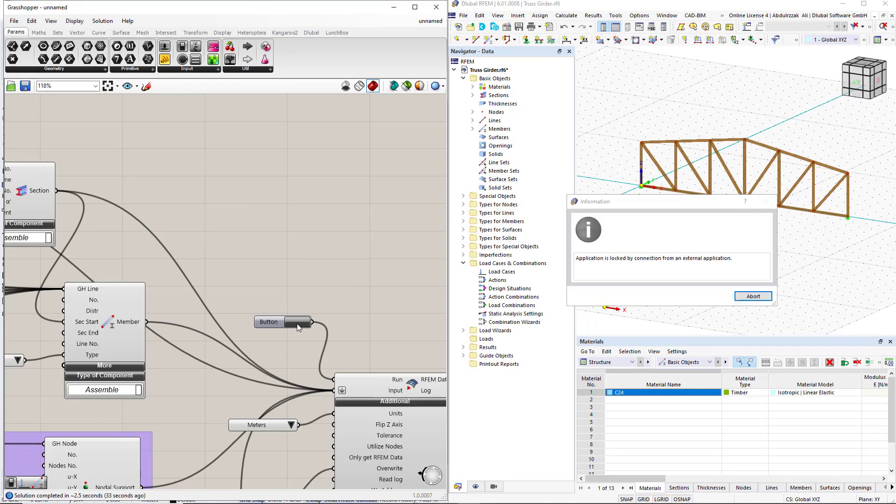
pyautogui.click(751, 296)
pyautogui.click(701, 298)
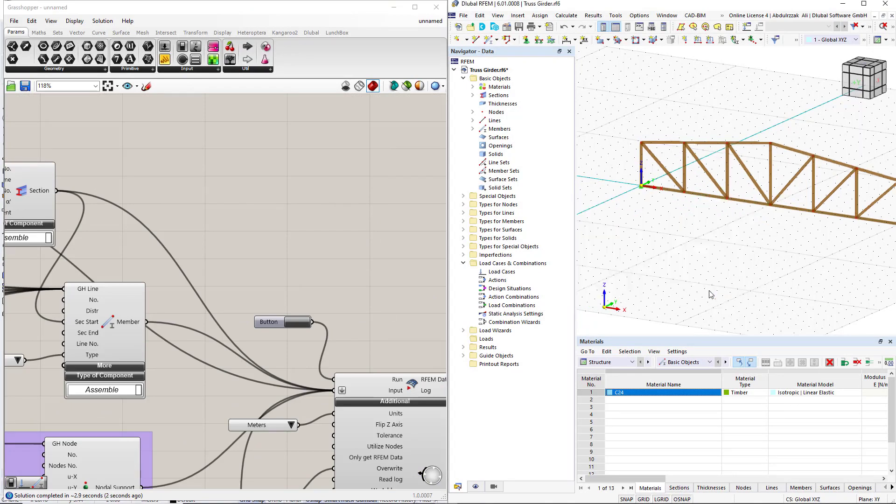